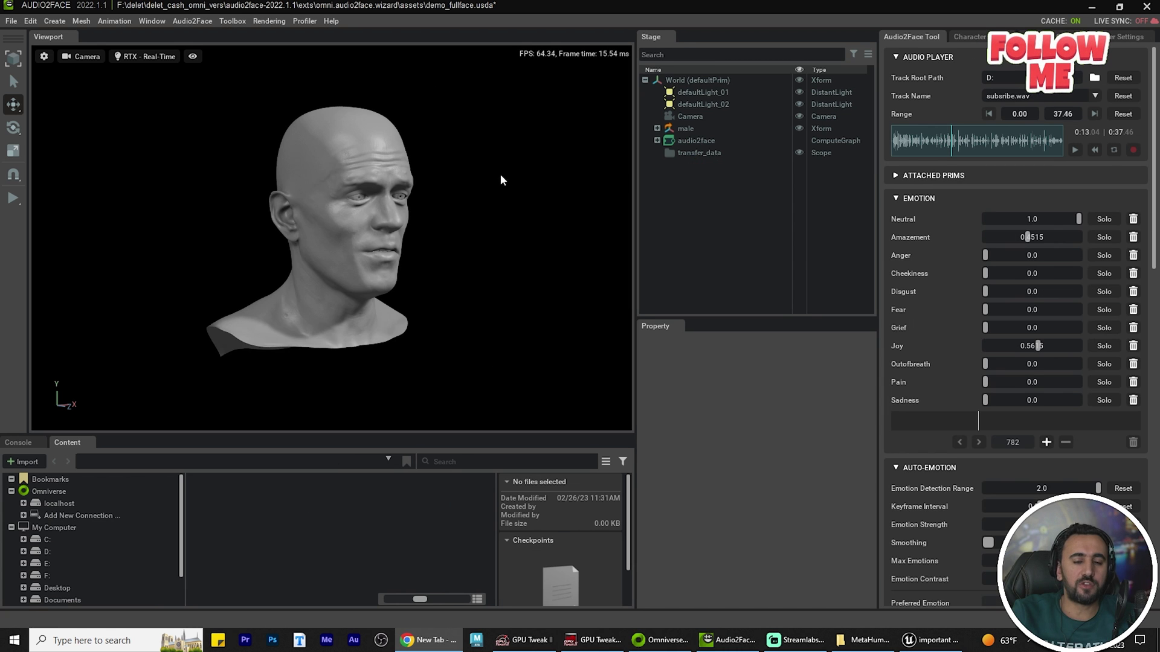
left_click_drag(500, 175, 437, 194, "alt")
middle_click_drag(357, 171, 404, 184)
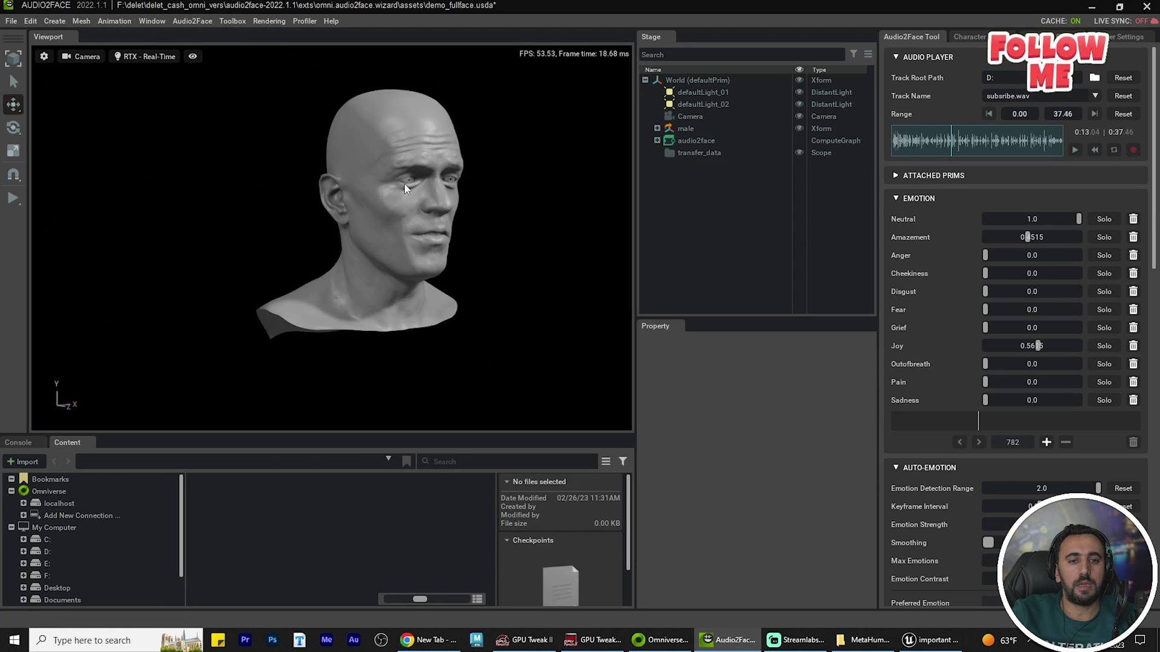
scroll(406, 184, "up", 2)
scroll(436, 179, "up", 4)
scroll(439, 186, "down", 5)
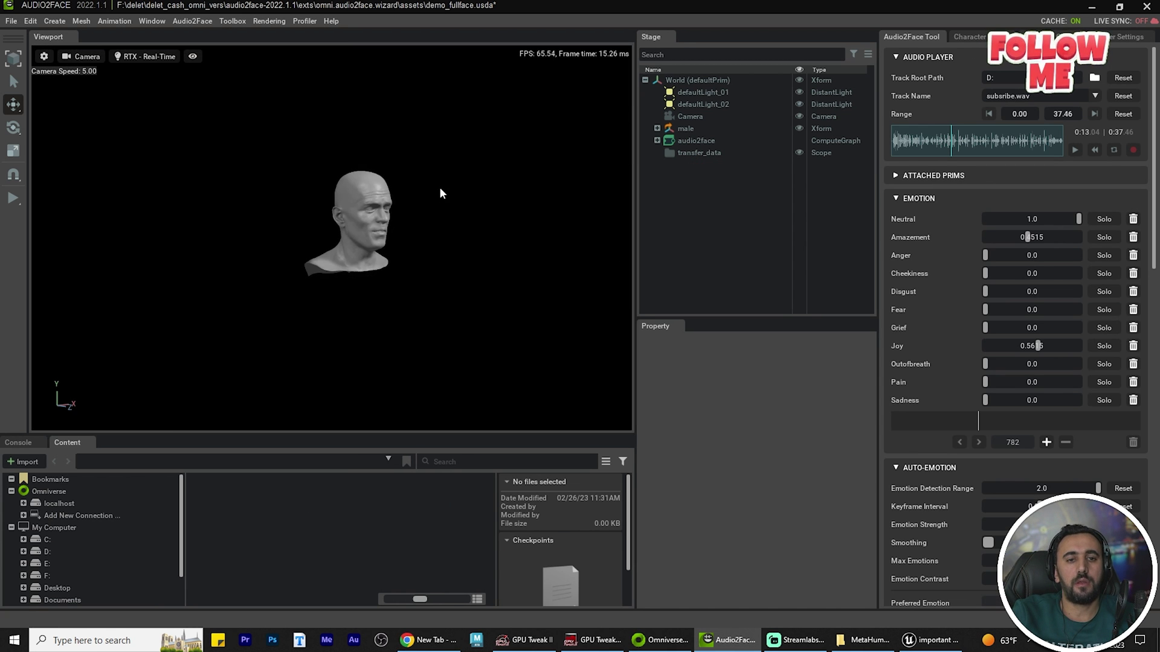
scroll(440, 187, "up", 3)
right_click_drag(441, 186, 481, 177)
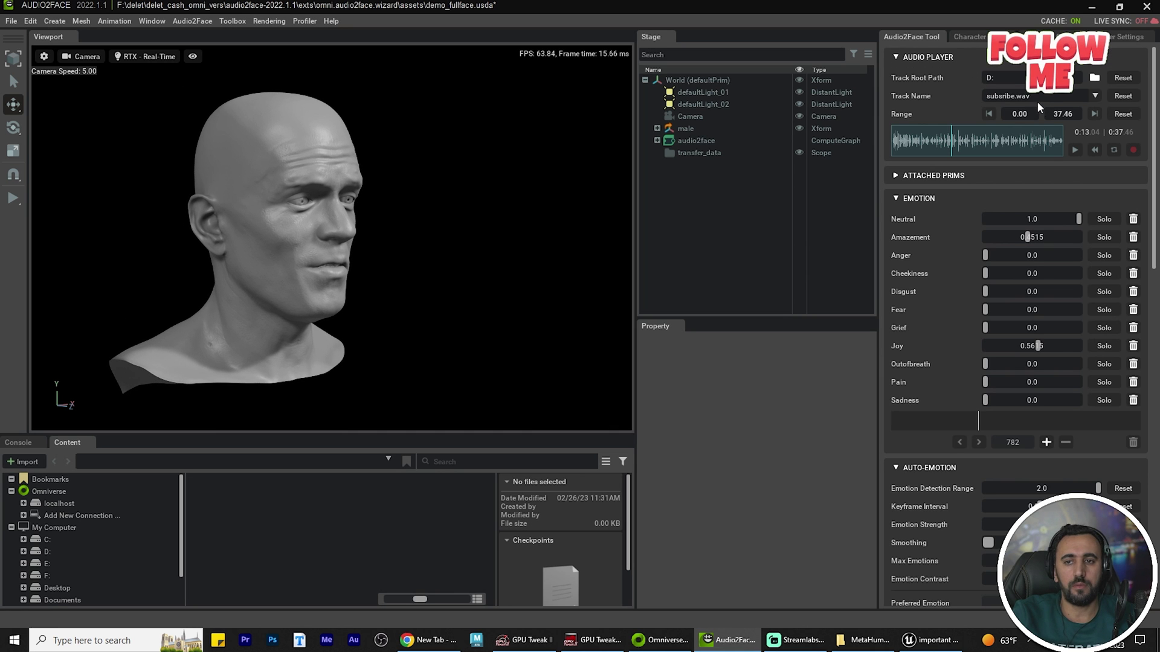
left_click(1096, 79)
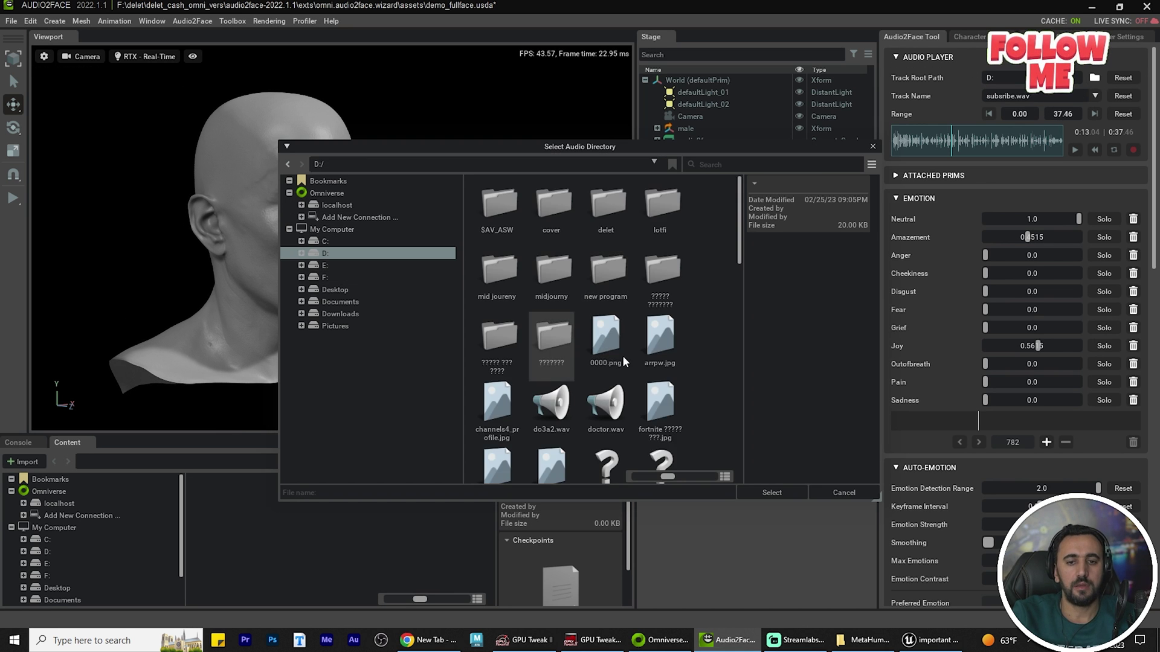
scroll(623, 355, "down", 3)
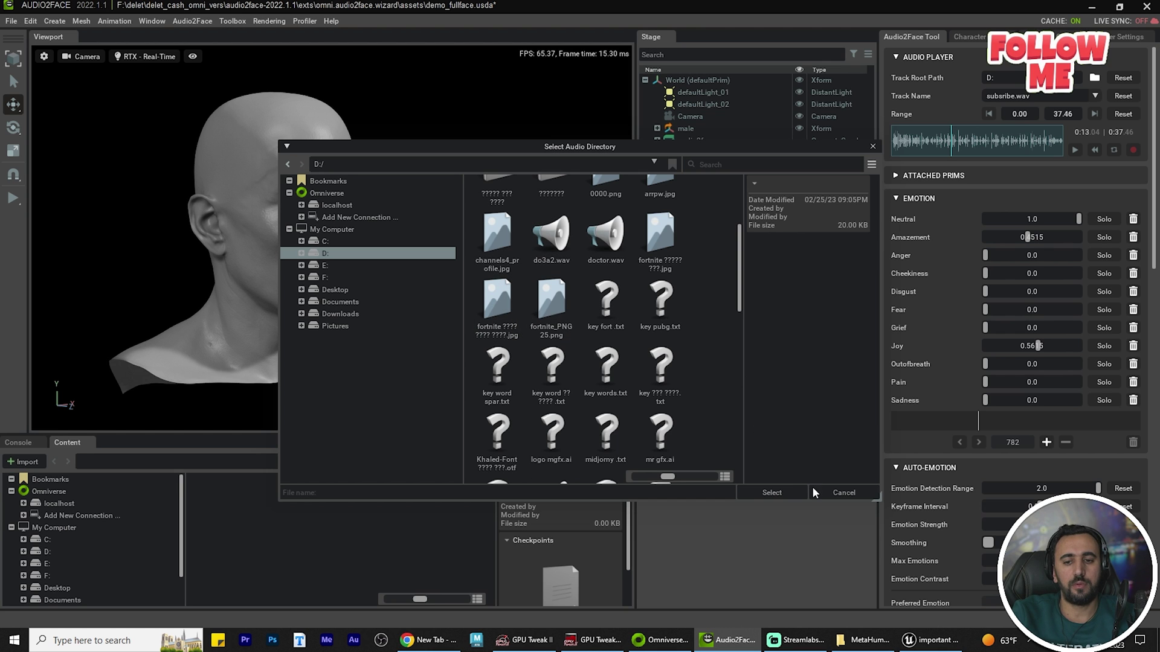
left_click(873, 146)
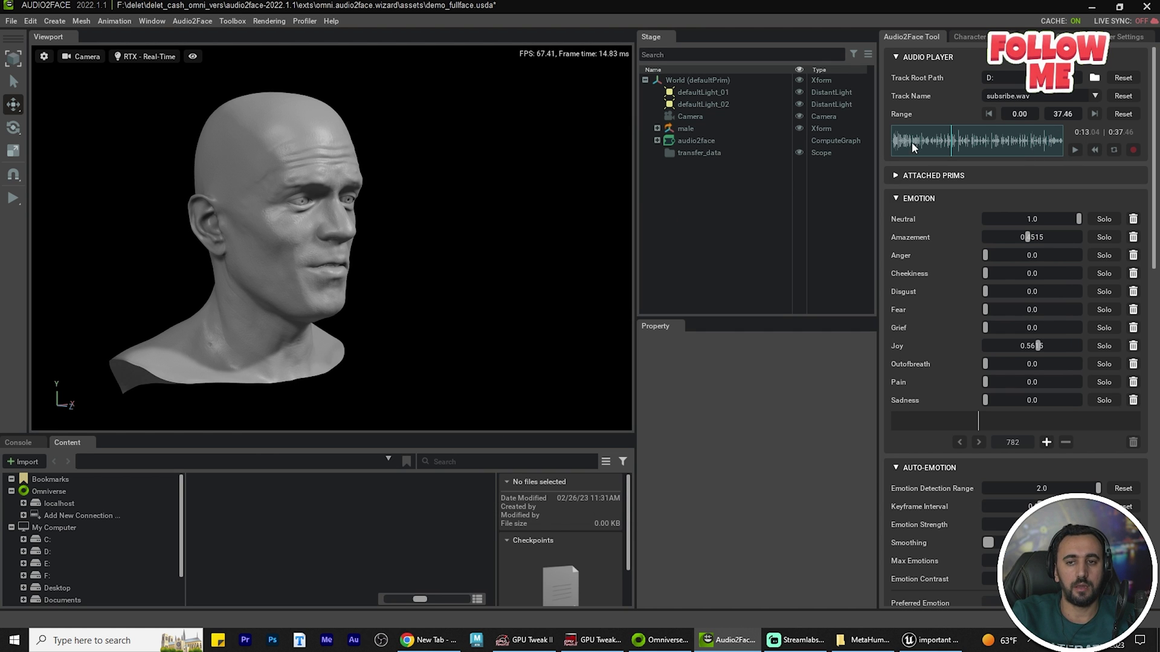
- Play the subsribe.wav track from its start to preview the facial animation on the grey head, and pause it
left_click(890, 145)
left_click(1075, 150)
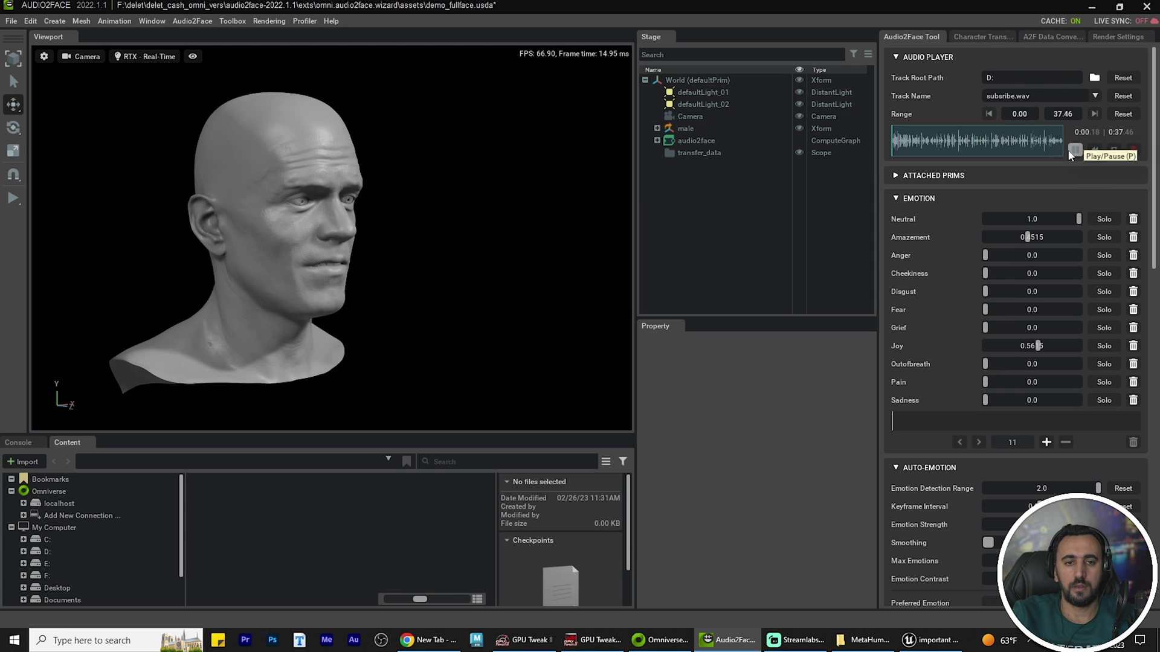
right_click_drag(459, 302, 323, 281)
right_click_drag(503, 328, 554, 337)
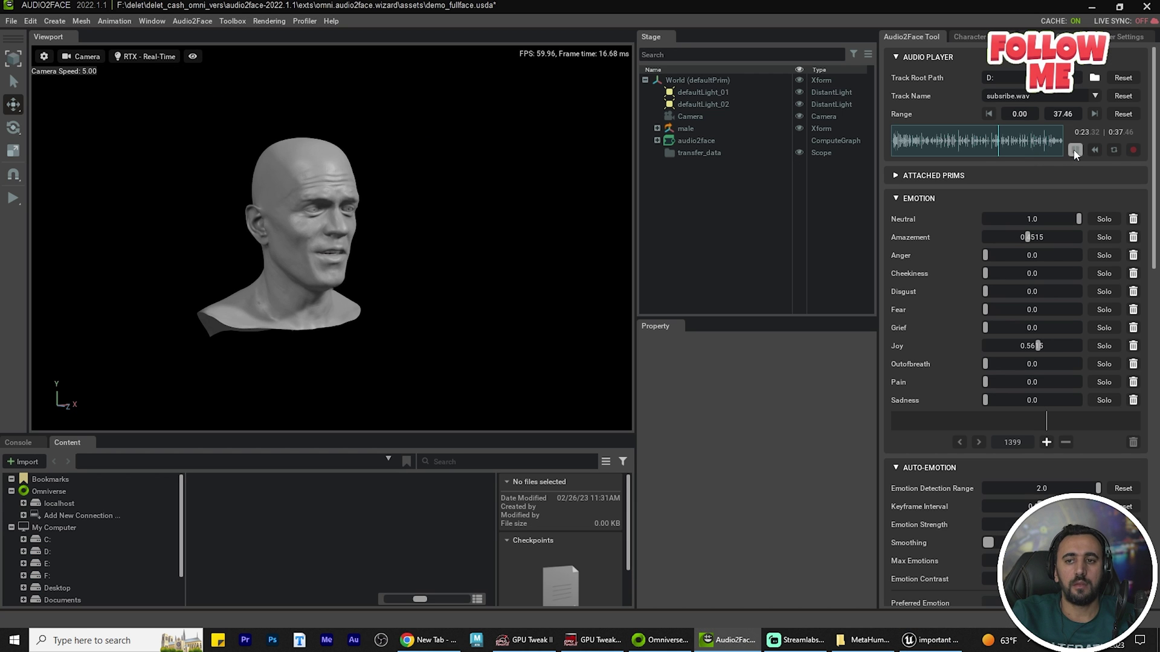
left_click(1075, 152)
middle_click_drag(218, 331, 233, 343)
scroll(236, 342, "up", 3)
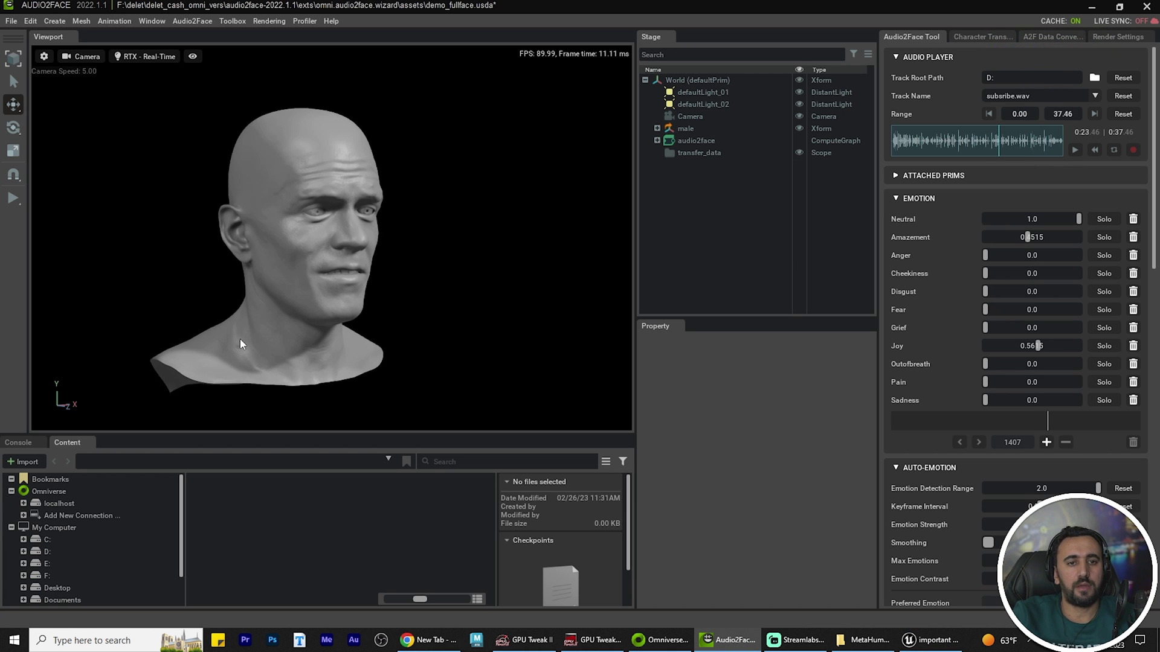
right_click_drag(241, 339, 233, 343)
scroll(245, 347, "up", 4)
scroll(246, 348, "down", 4)
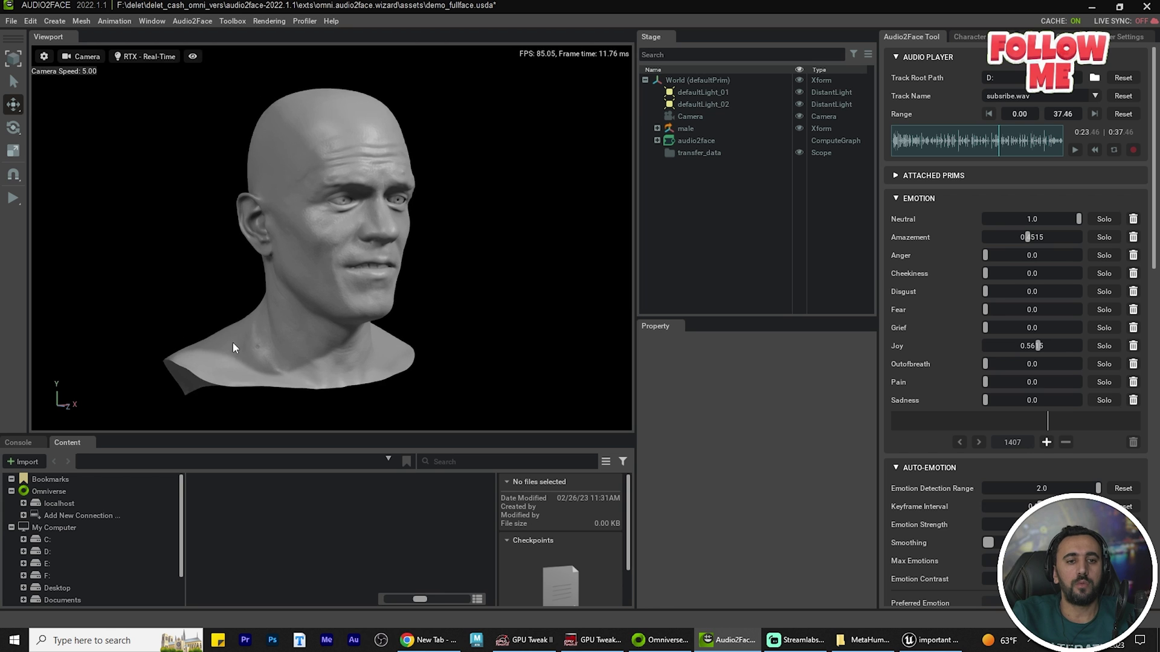
scroll(233, 342, "up", 5)
scroll(234, 343, "down", 5)
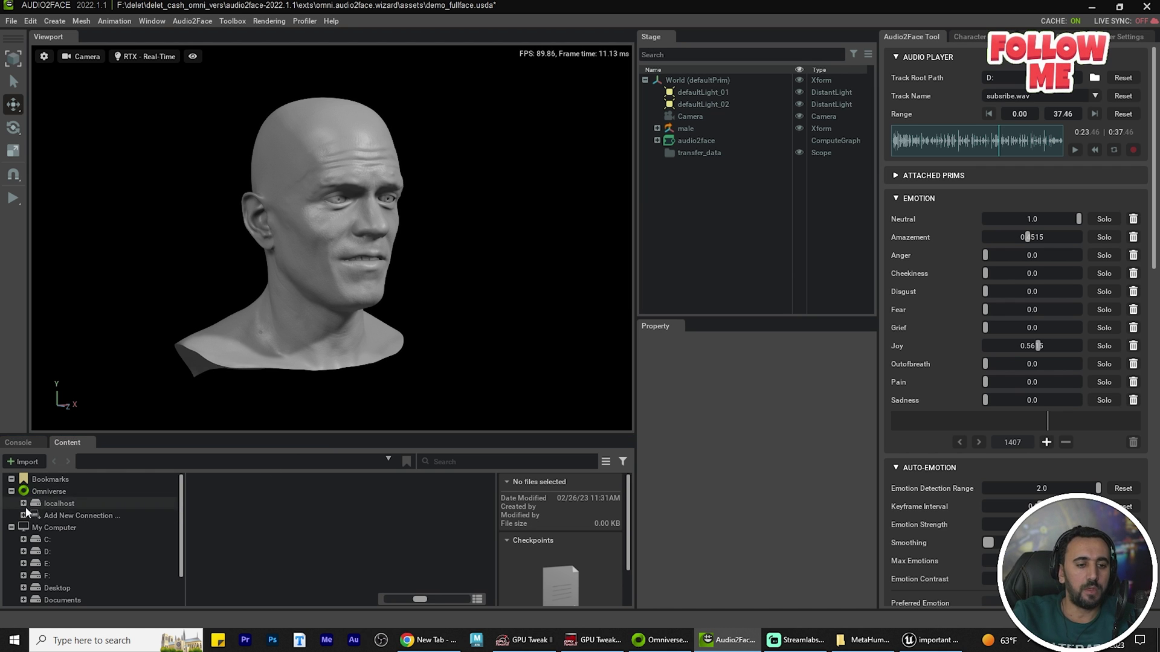
- Add male_bs_46.usd to the scene from localhost's NVIDIA/Assets/Audio2Face/Samples/blendshape_solve folder
left_click(64, 505)
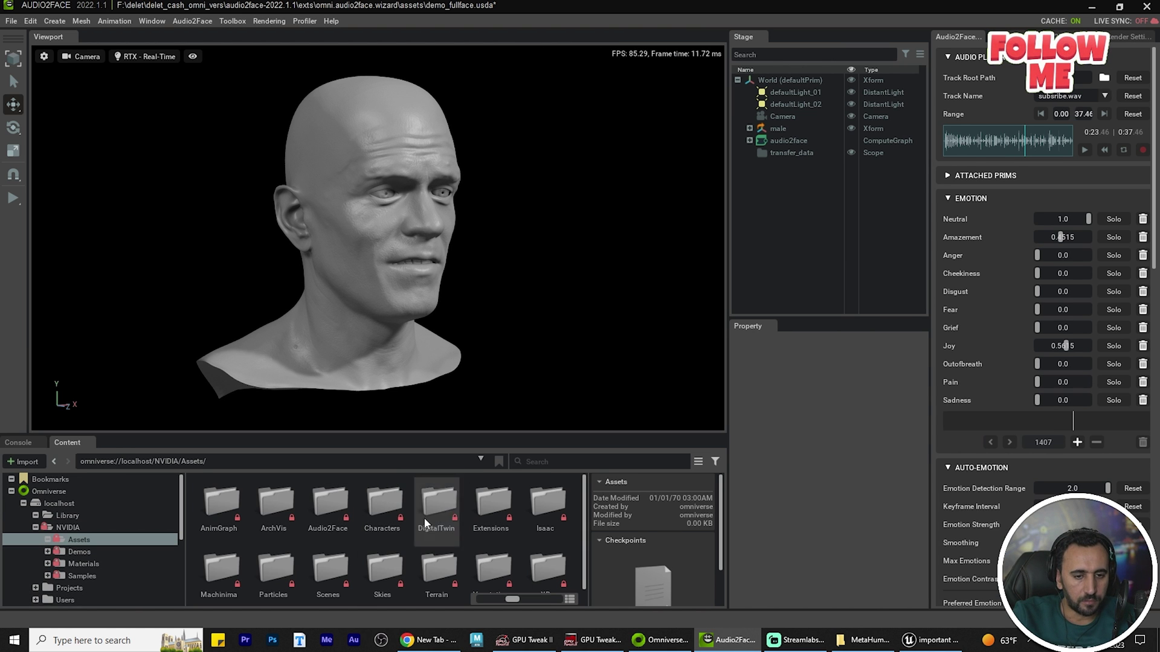
double_click(335, 506)
double_click(221, 503)
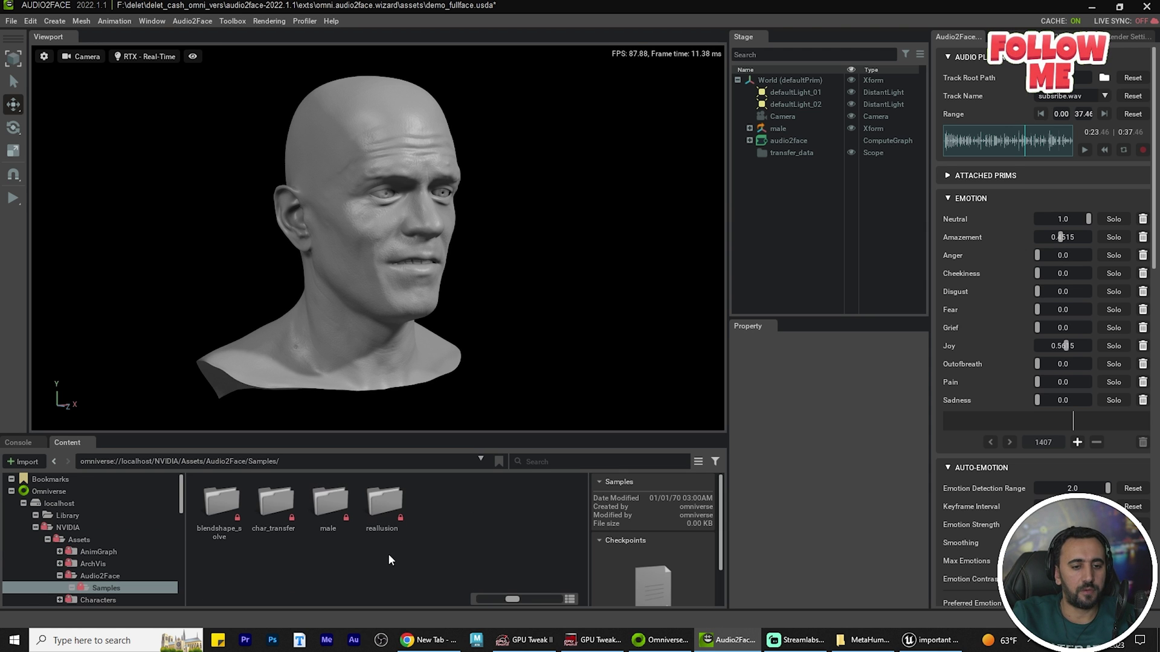
double_click(217, 498)
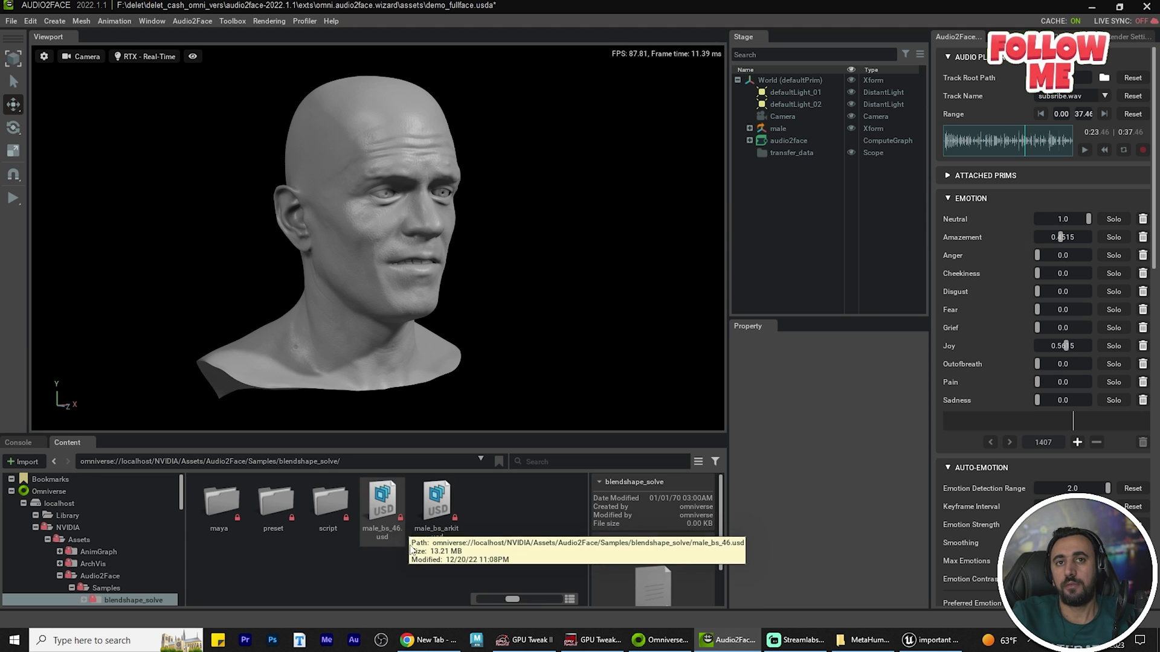
left_click_drag(382, 511, 516, 358)
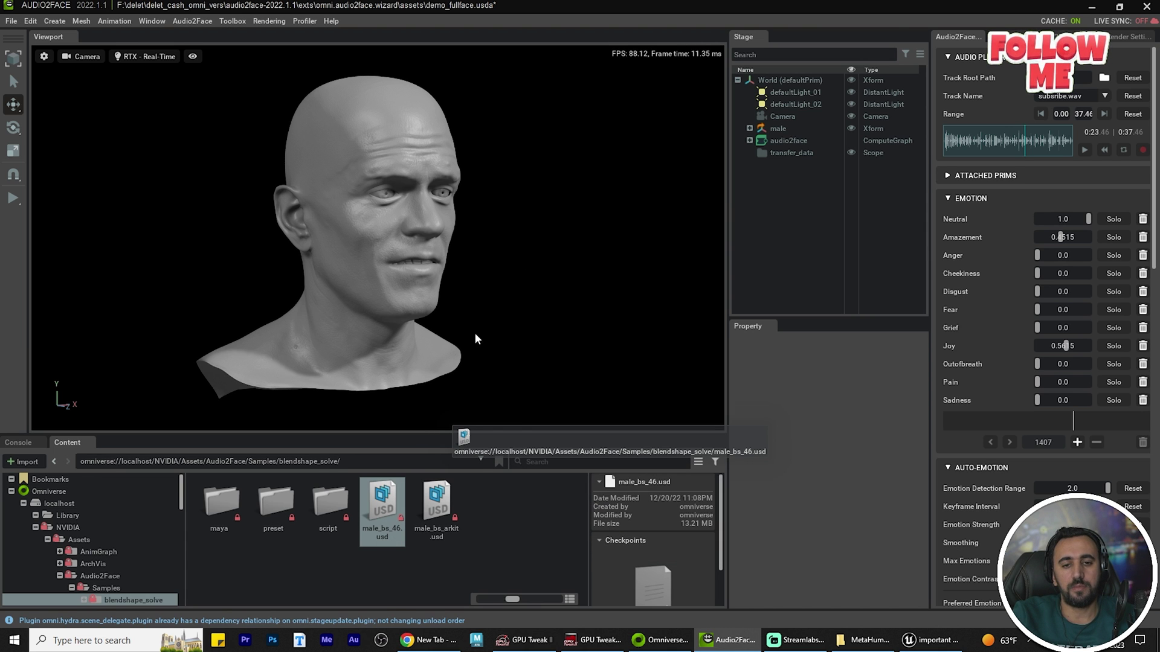
left_click_drag(498, 292, 523, 270)
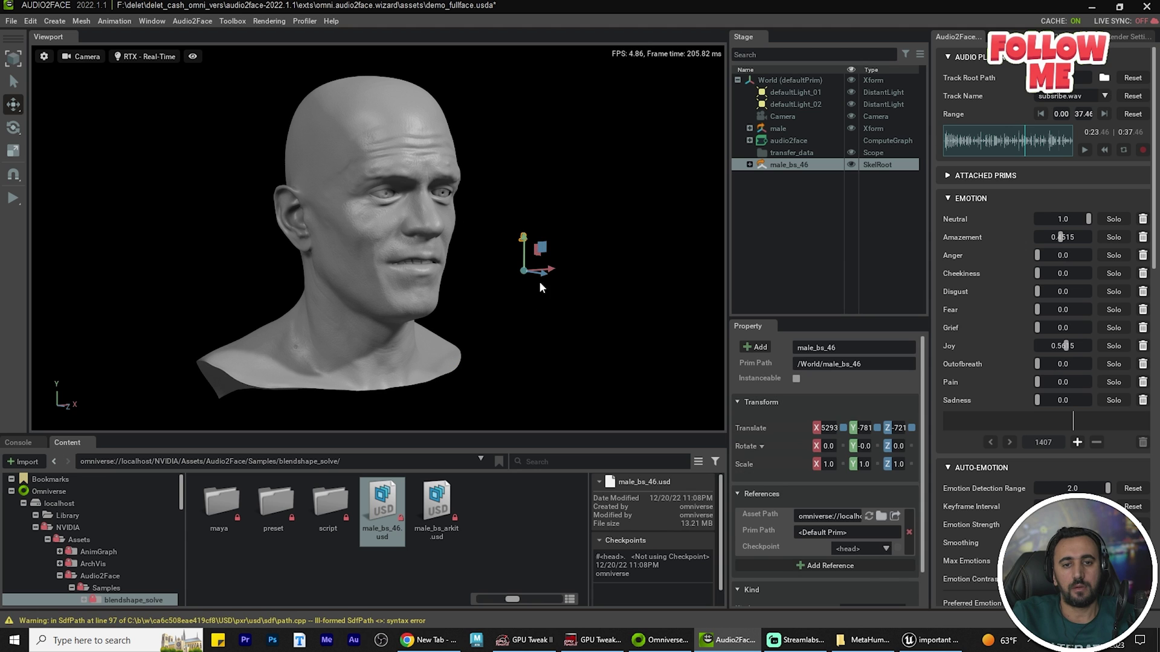
- Place male_bs_46 beside the original head by setting its translation to X 23.4, Y 0 and Z 0
left_click(524, 234)
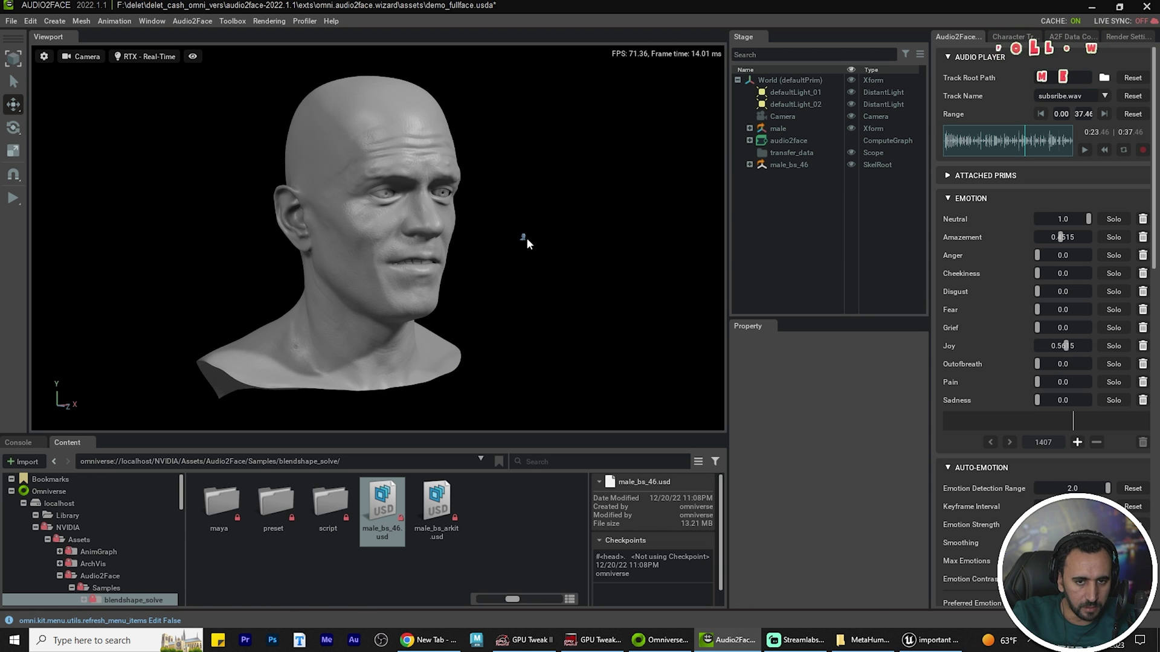
left_click(525, 239)
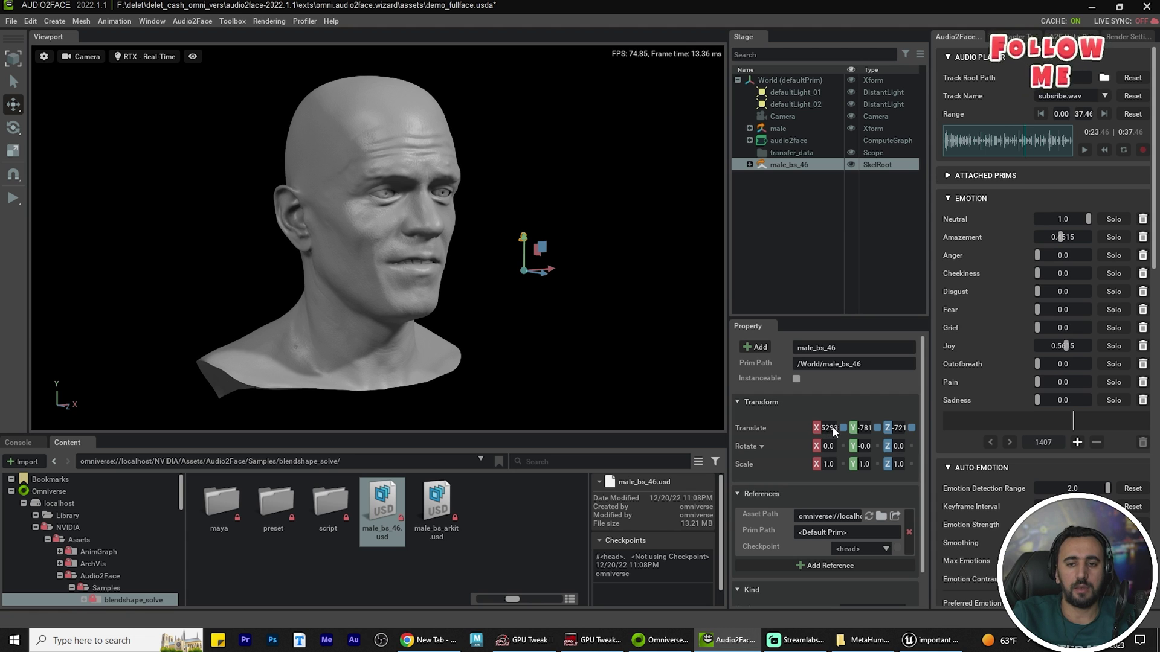
type("0")
key("Tab")
type("0.")
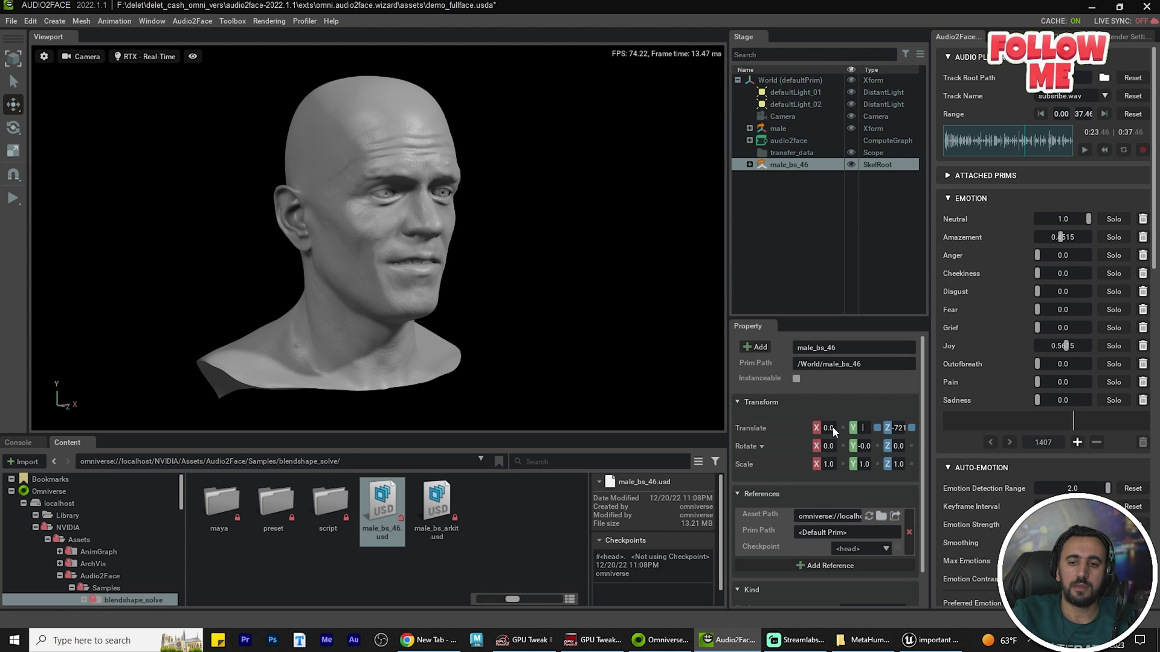
type("0")
key("Return")
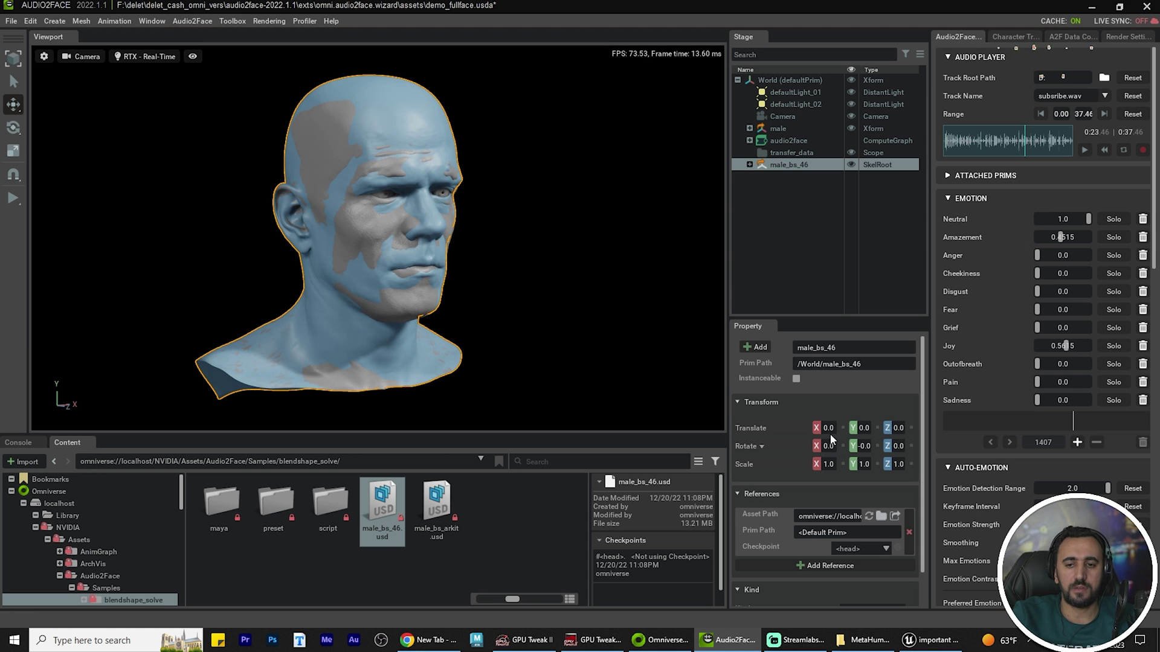
left_click_drag(831, 431, 969, 427)
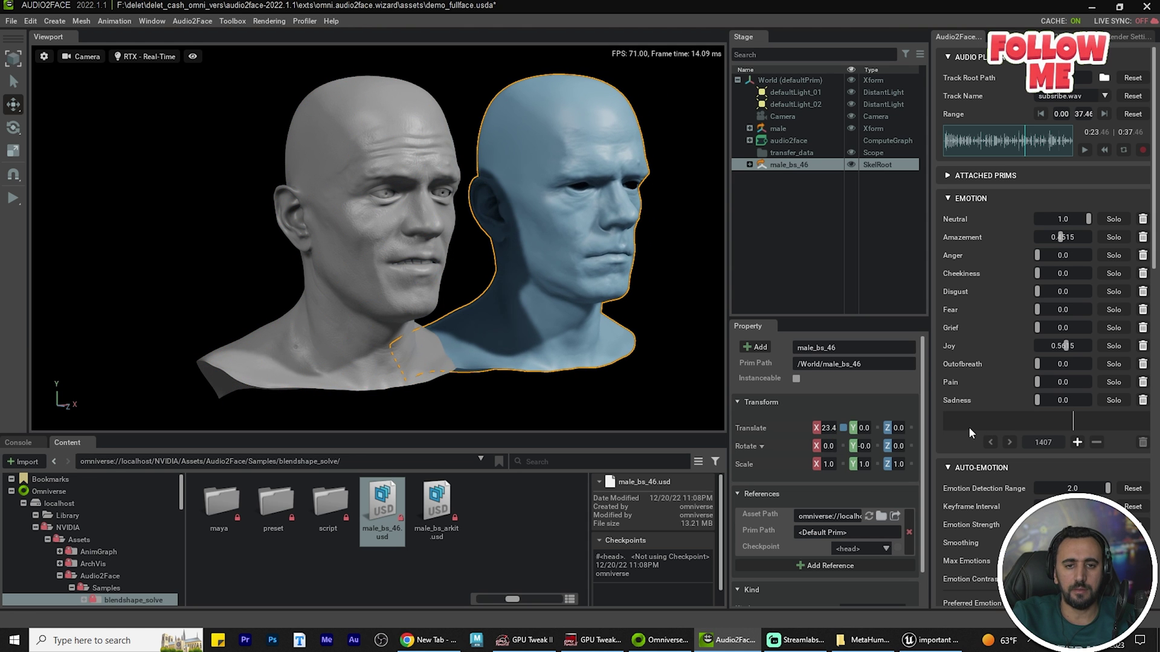
- Play the audio briefly to compare the two heads, pause it and deselect male_bs_46
left_click_drag(517, 279, 521, 282)
mouse_move(520, 282)
right_mouse_down()
mouse_move(615, 299)
mouse_move(488, 308)
mouse_move(553, 284)
mouse_move(542, 284)
right_mouse_up()
key("d")
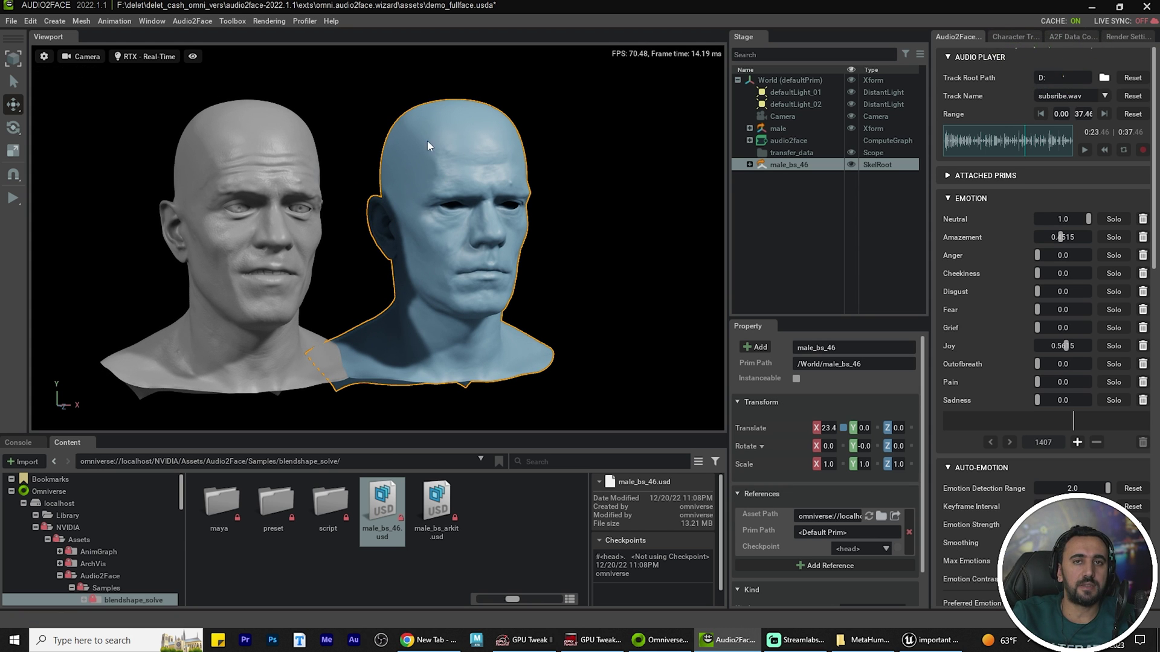
left_click(1085, 157)
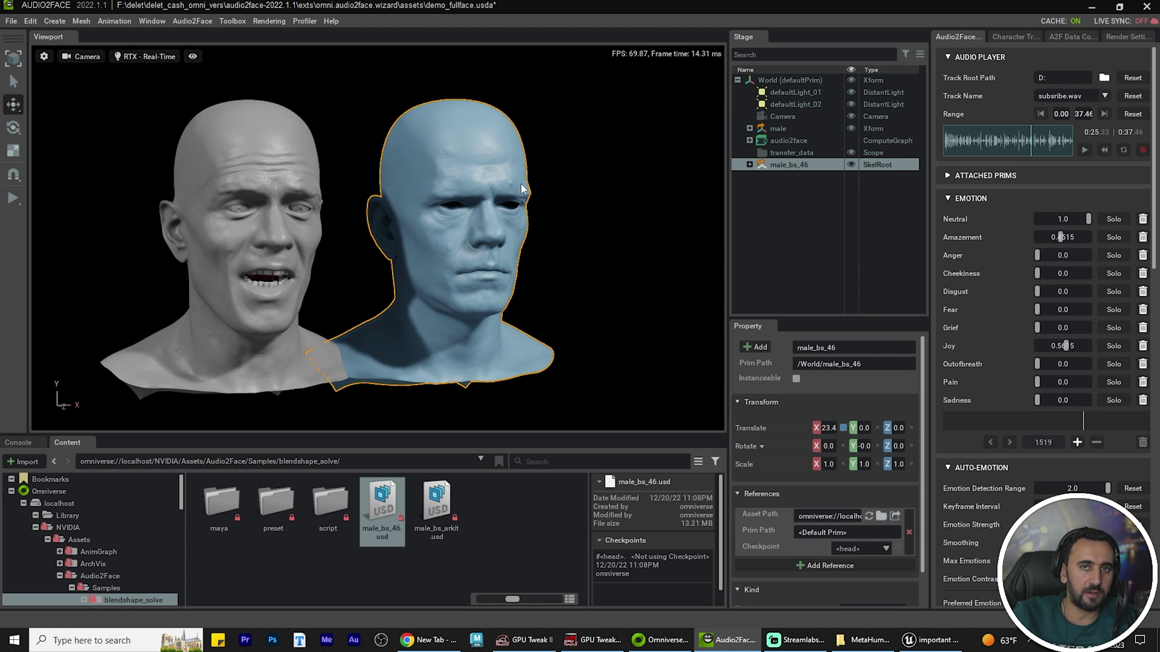
left_click(612, 171)
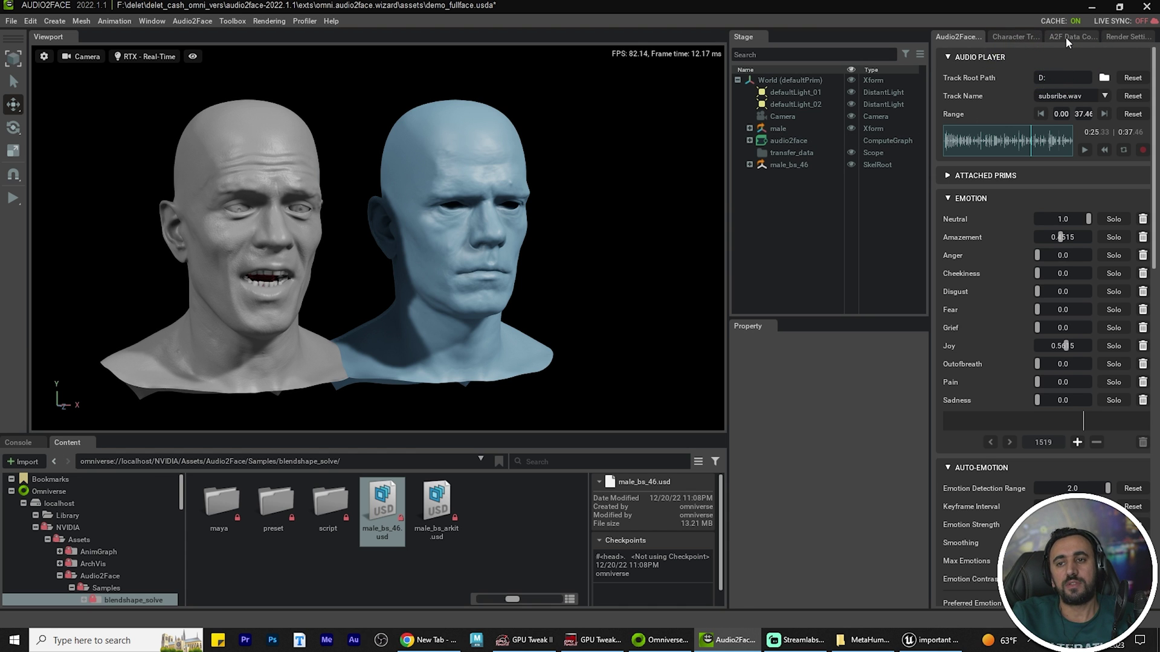
- Open the A2F data conversion settings and look through the meshes offered as input animation mesh
left_click(1070, 35)
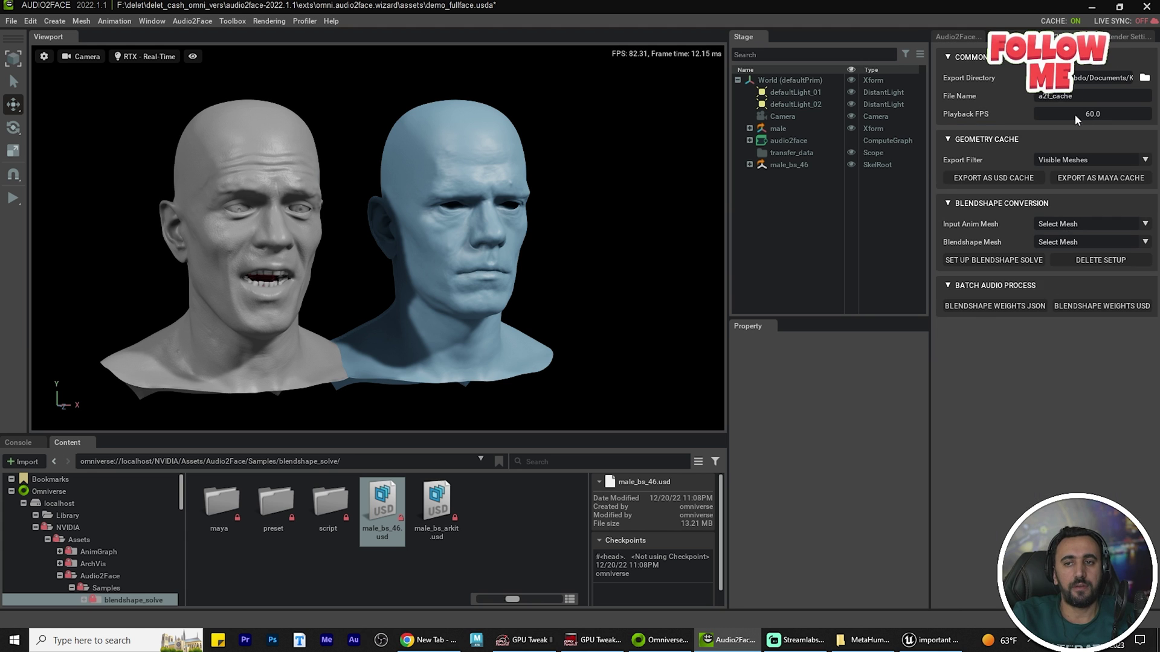
left_click_drag(929, 239, 911, 238)
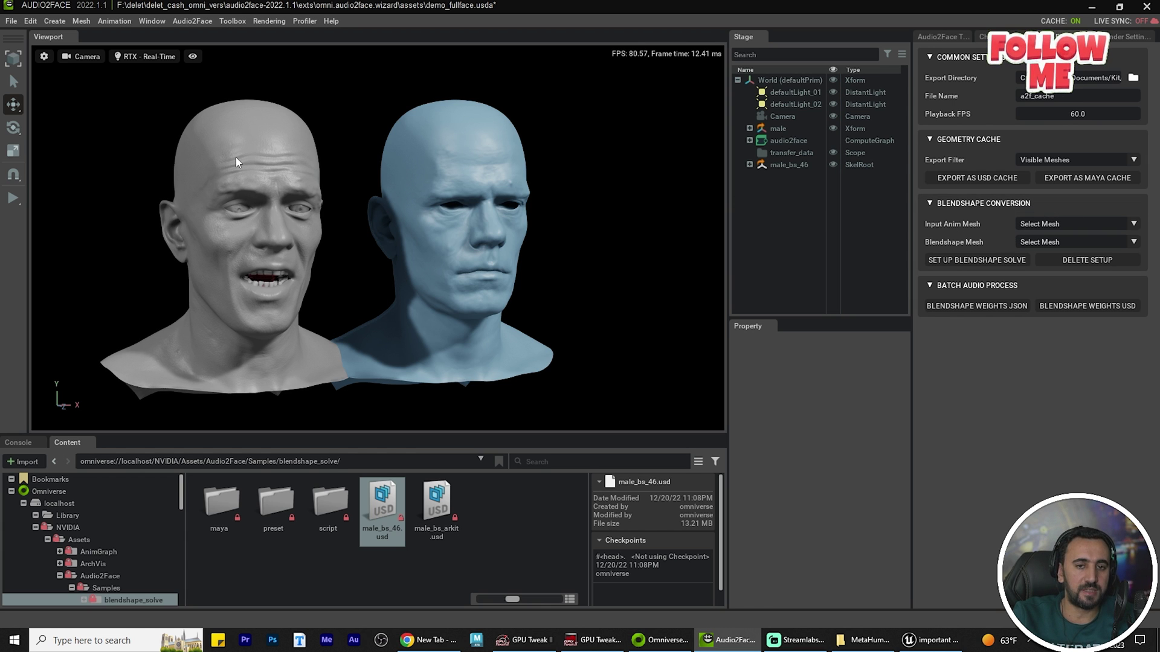
scroll(1091, 280, "down", 10)
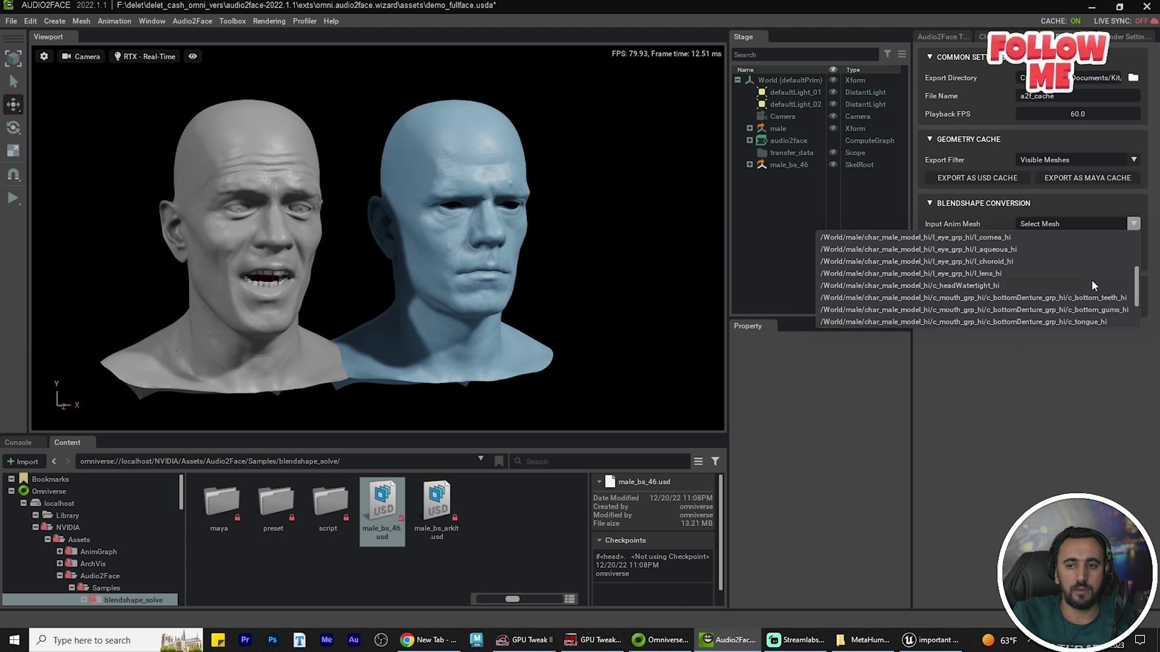
left_click(1126, 393)
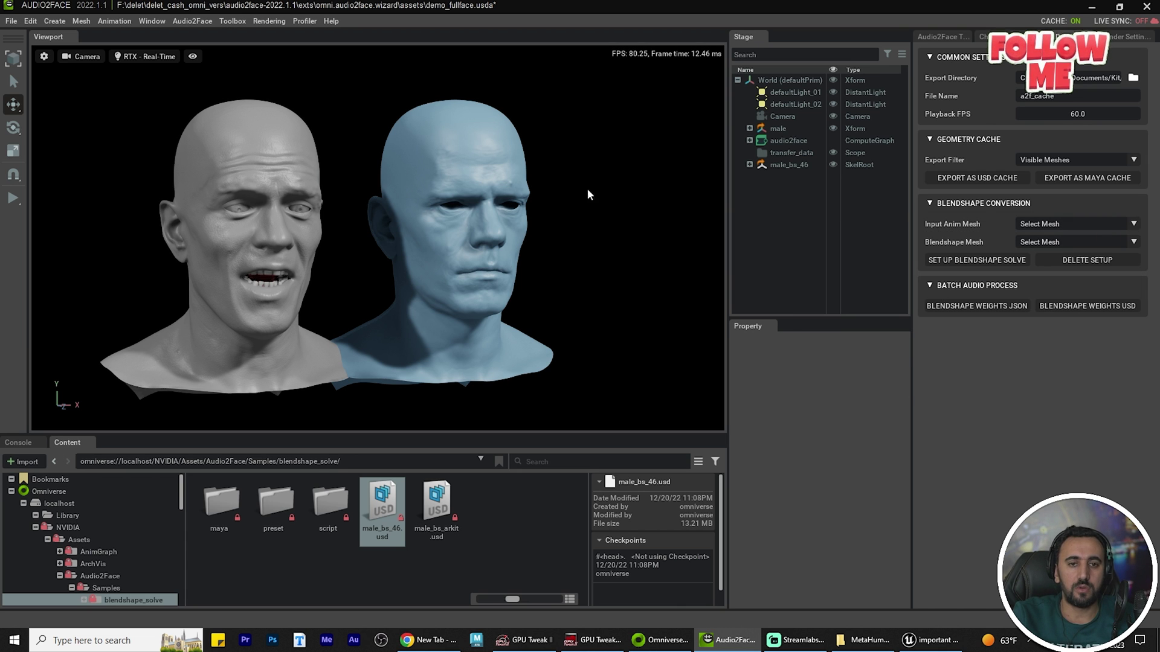
- Expand the male model with its Looks and char_male_model_hi groups in the stage hierarchy to locate the head mesh
left_click(743, 129)
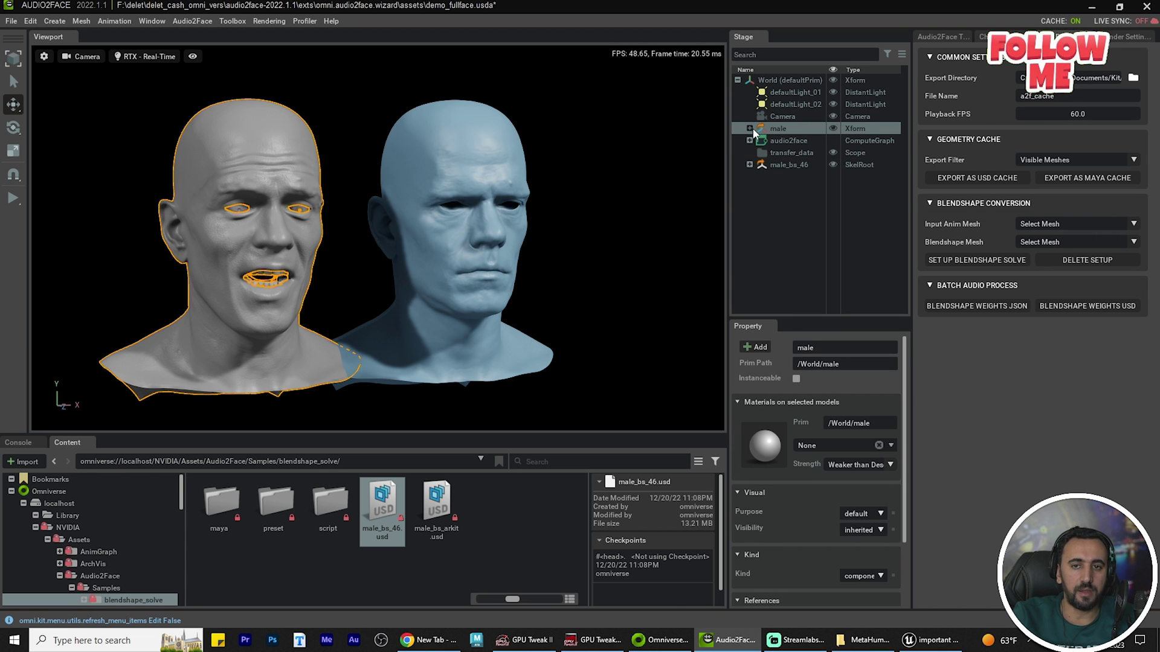
left_click(750, 128)
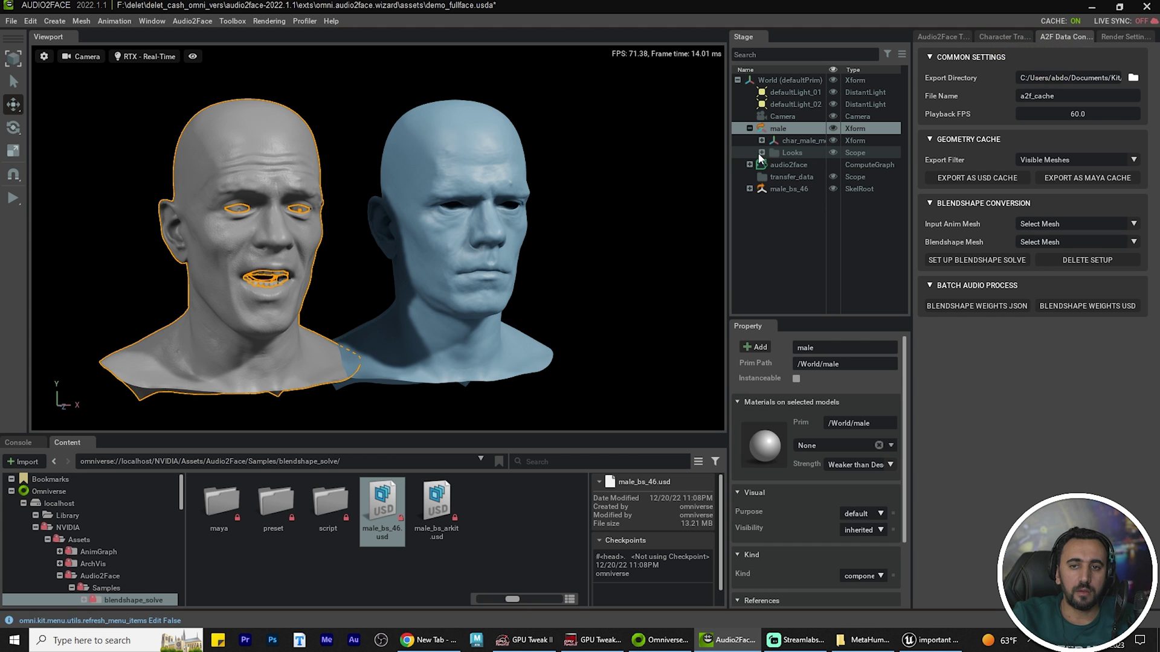
left_click(761, 153)
left_click_drag(725, 180, 638, 176)
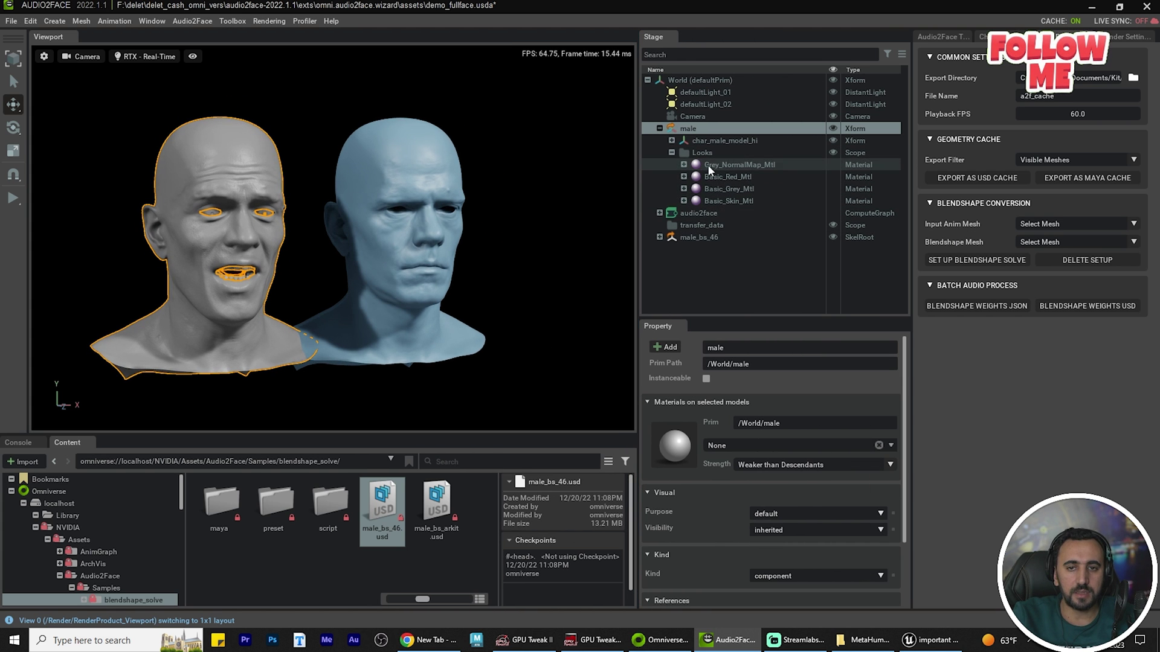
left_click(671, 141)
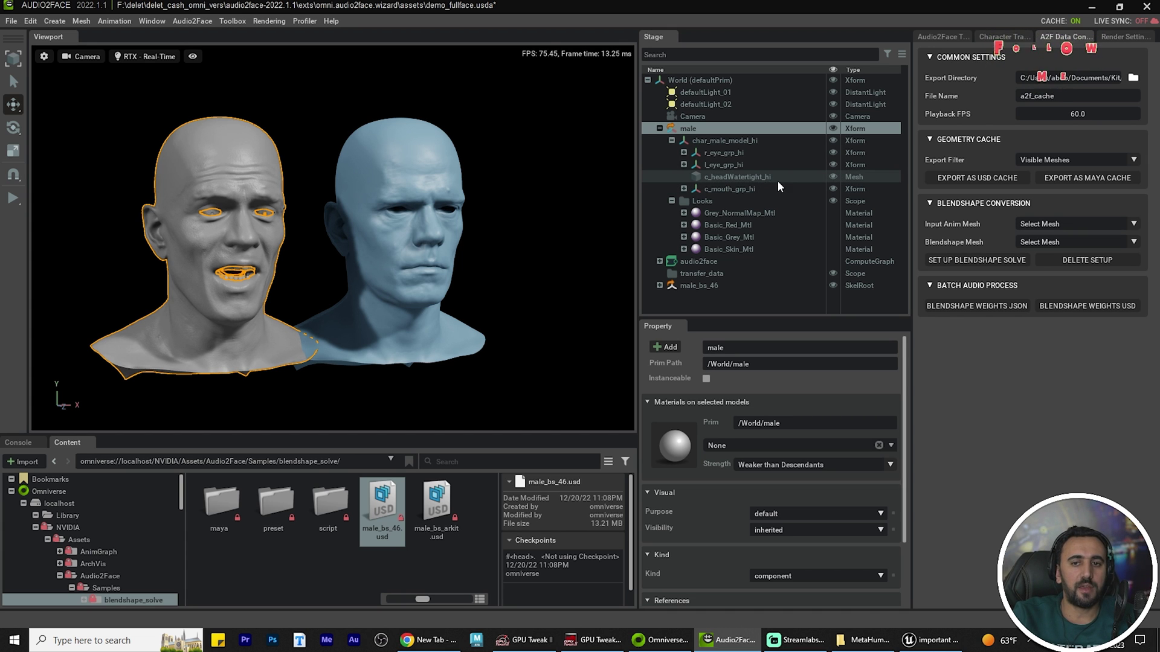
- Set the blendshape conversion's input animation mesh to c_headWatertight_hi of char_male_model_hi
left_click(1061, 224)
scroll(1038, 293, "down", 3)
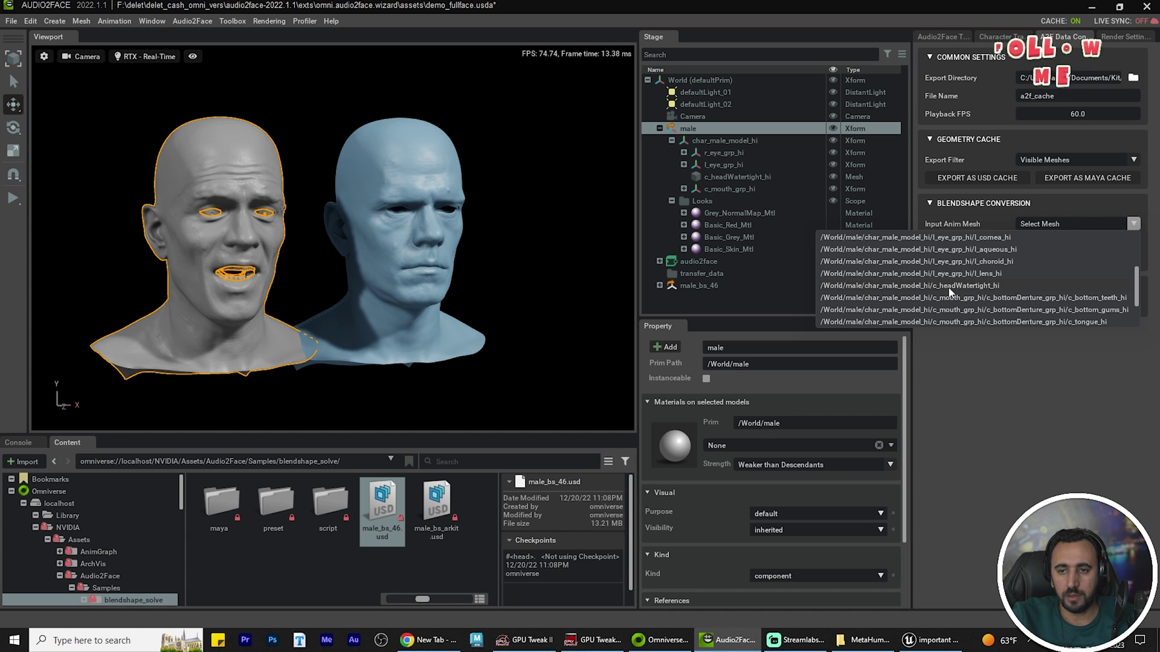
left_click(984, 286)
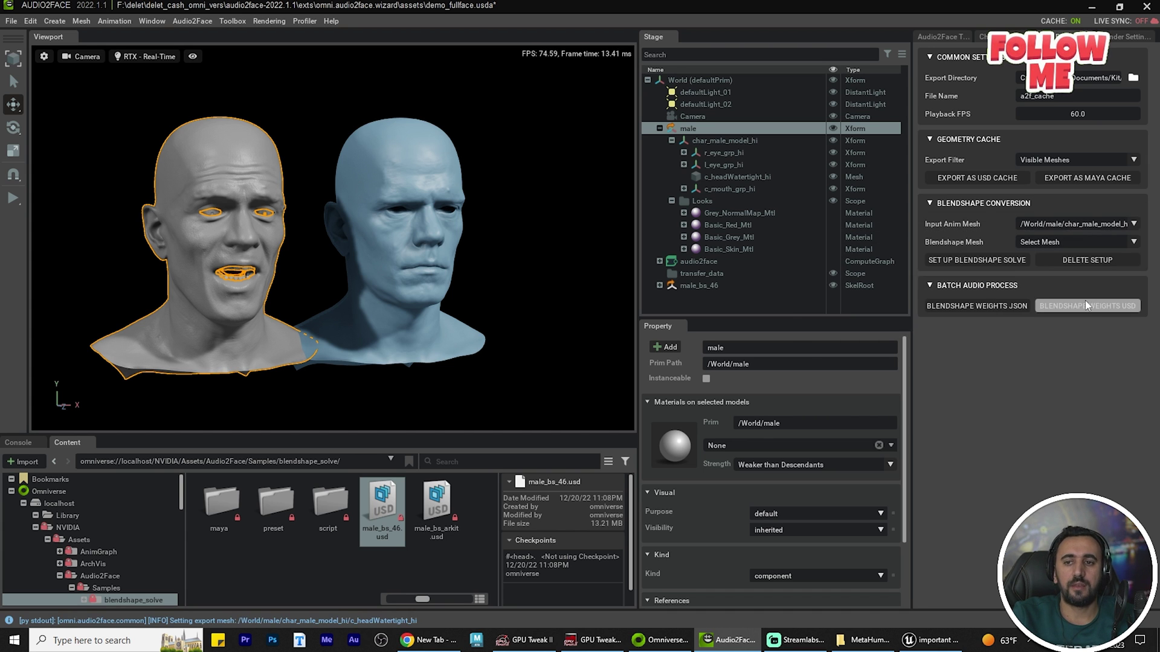
- Set the blendshape mesh to neutral of male_bs_46 and set up the blendshape solve
left_click(377, 164)
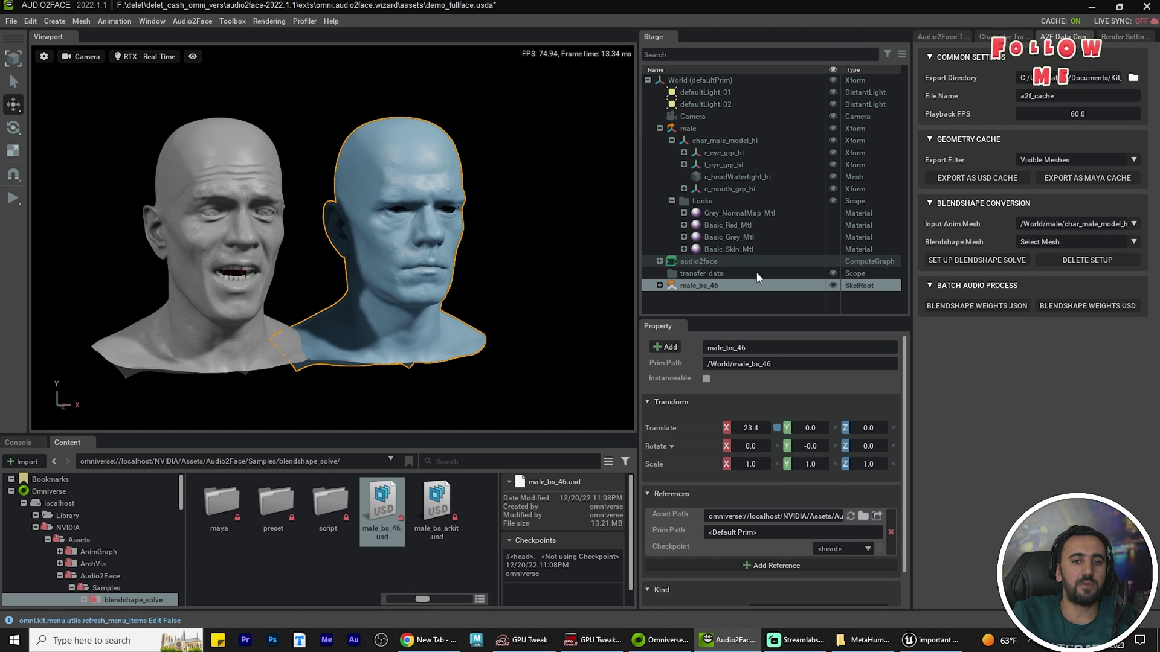
left_click(660, 285)
scroll(758, 258, "down", 1)
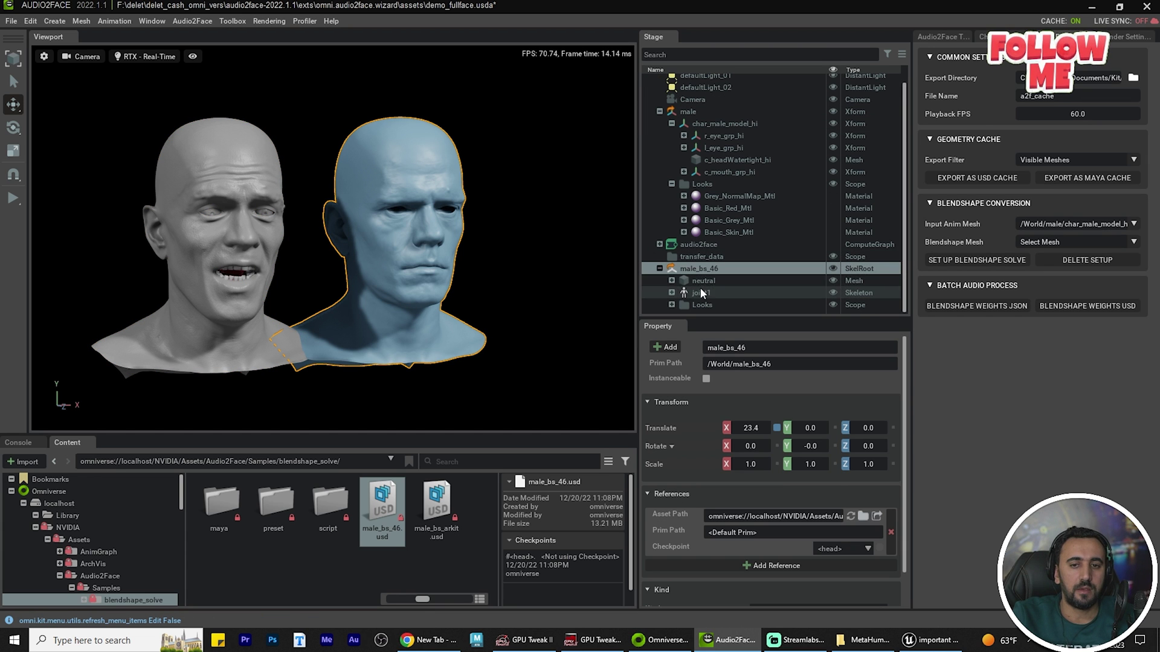
left_click(1060, 244)
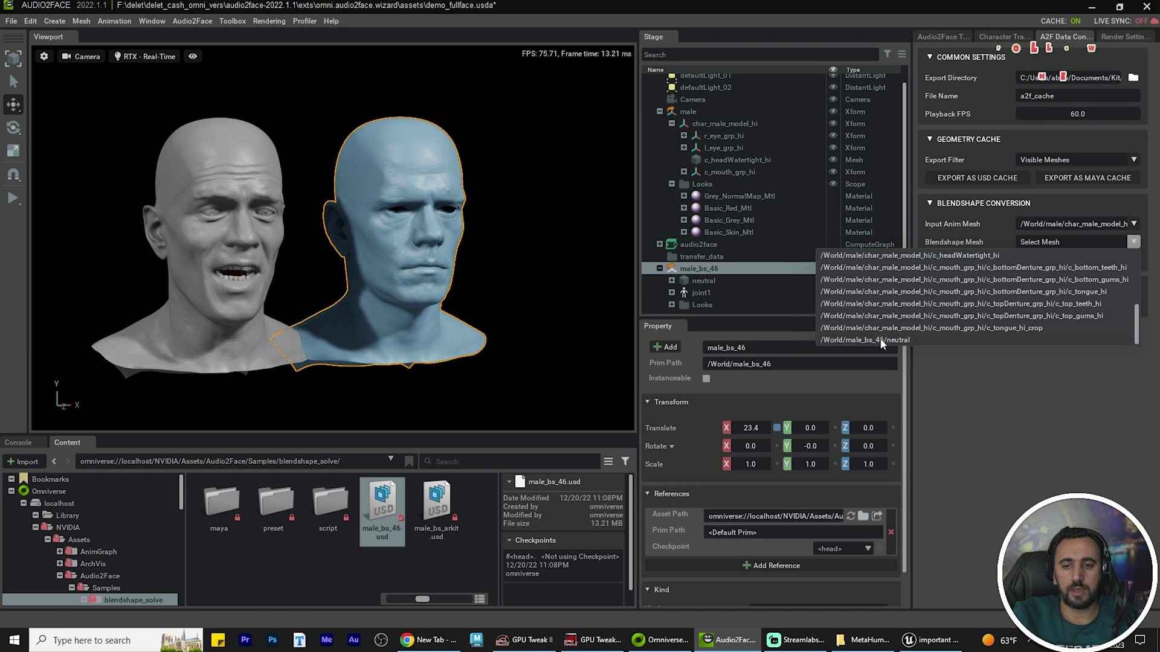
left_click(880, 340)
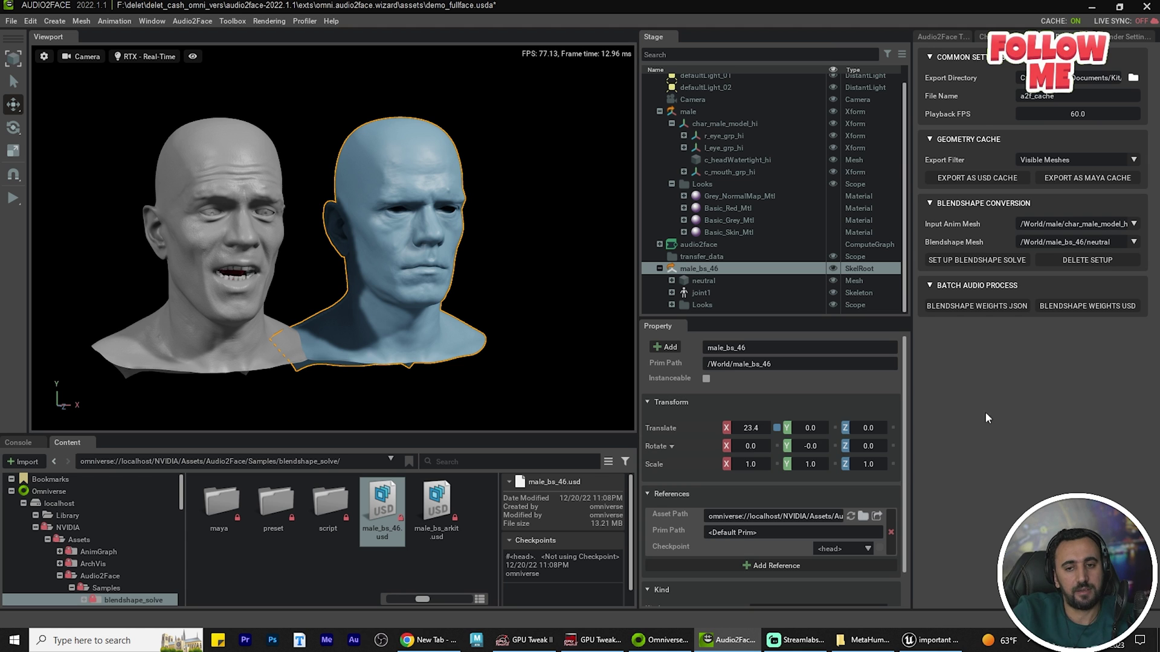
left_click(966, 260)
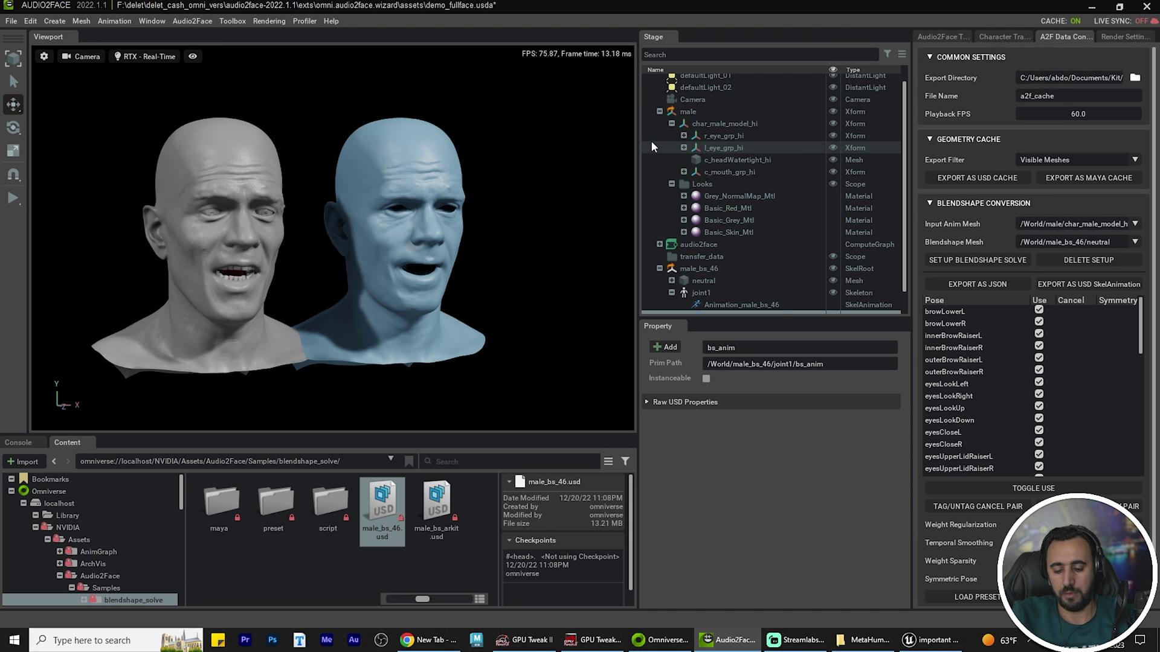
- Play the audio track in the Audio2Face tool and compare the facial animation of both heads from the front
left_click(939, 37)
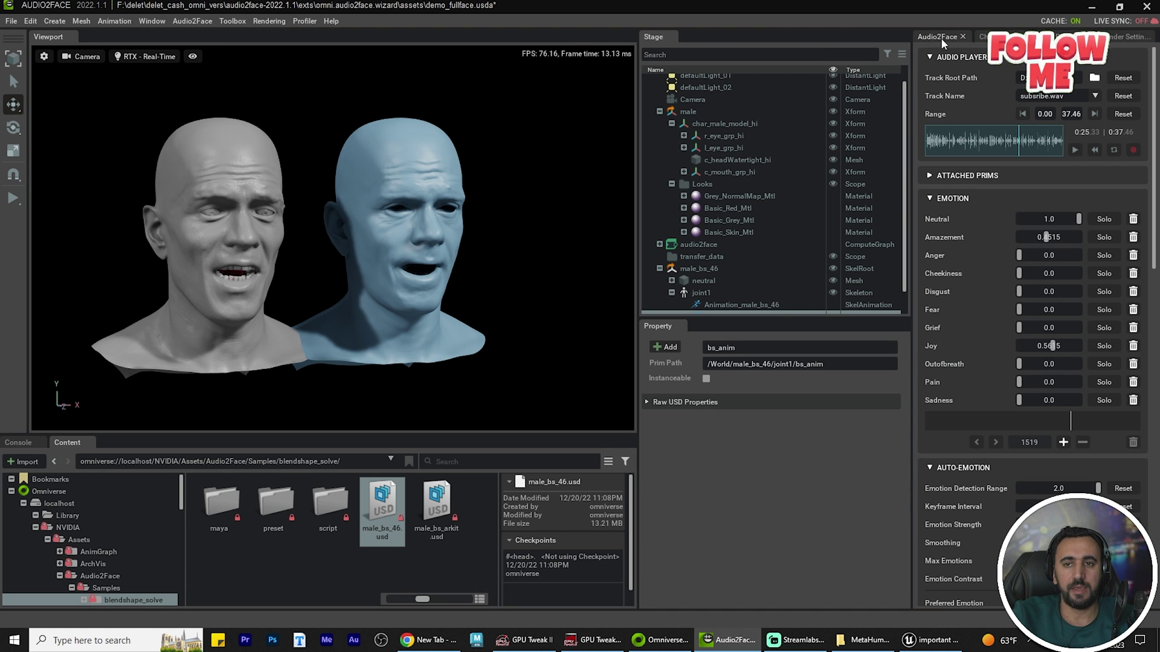
left_click(1078, 150)
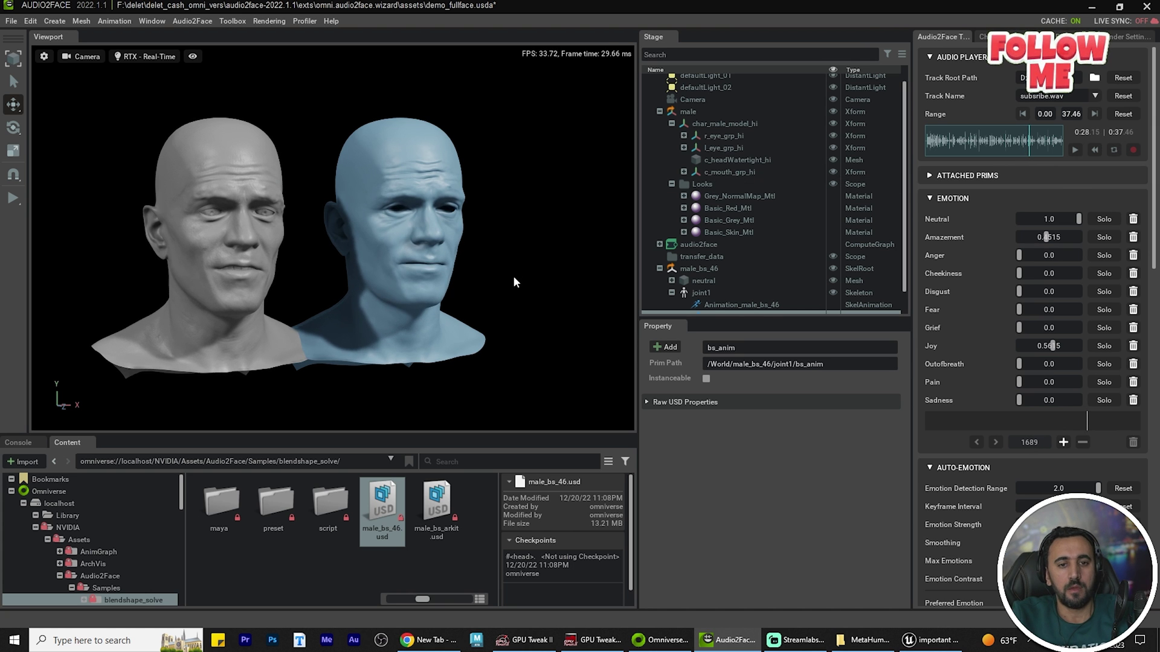
left_click_drag(513, 276, 475, 310, "alt")
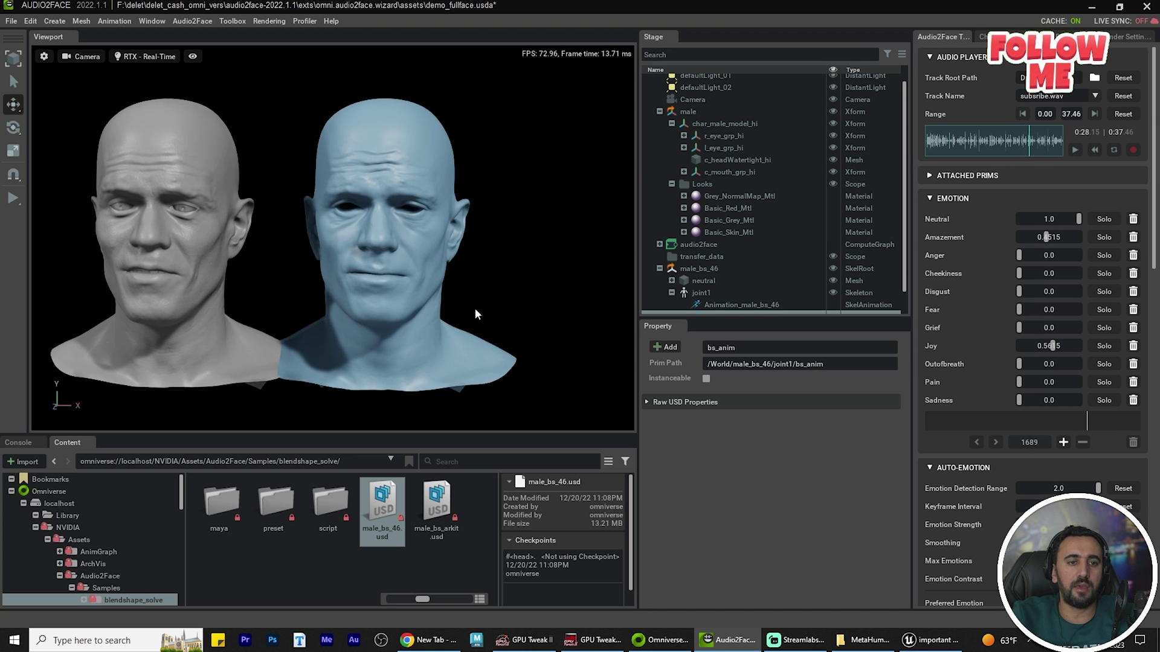
left_click(1075, 150)
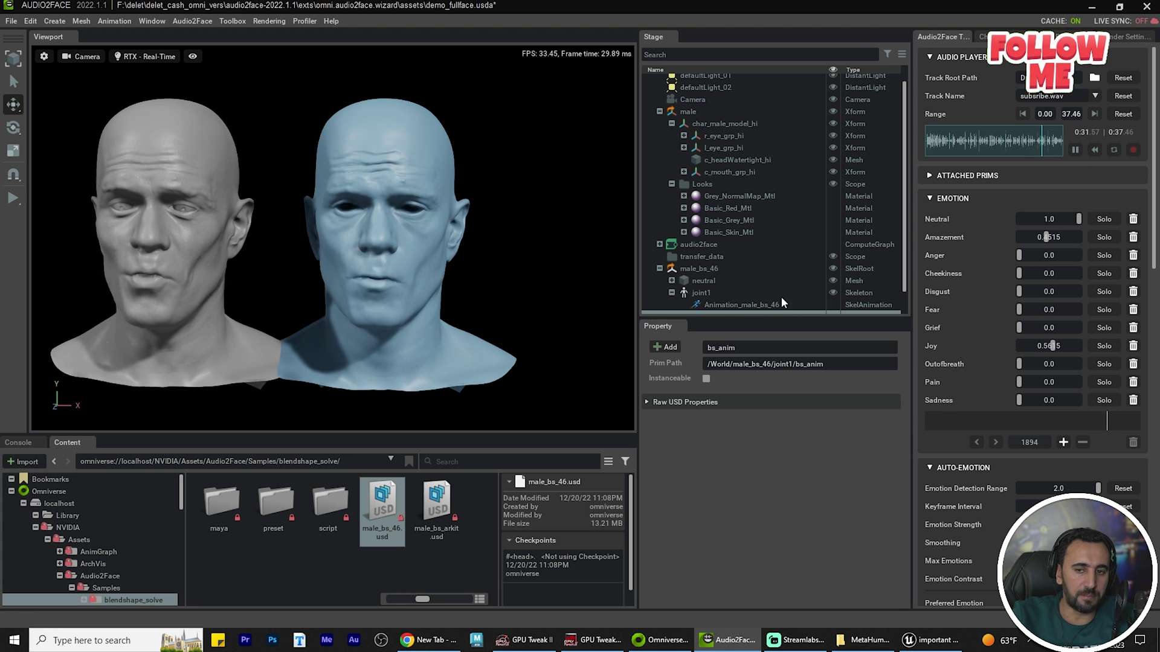
- Return to the A2F data conversion settings, toggling the audio playback and clearing the selection to inspect both heads
left_click(1048, 36)
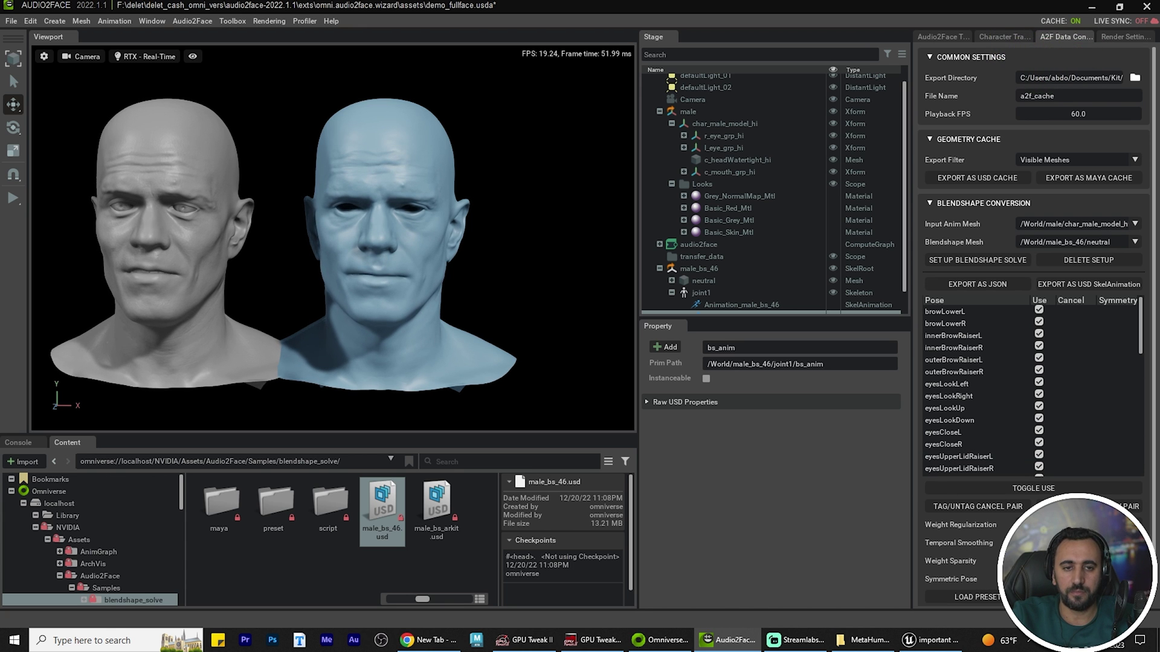
key("p")
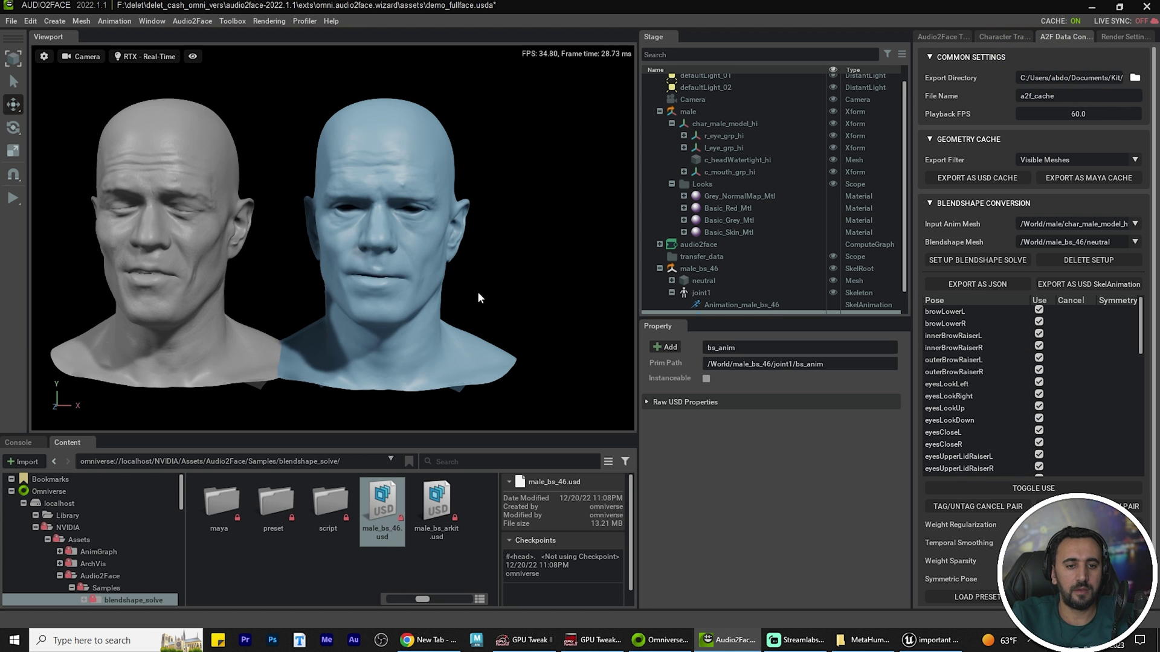
left_click(516, 219)
key("space")
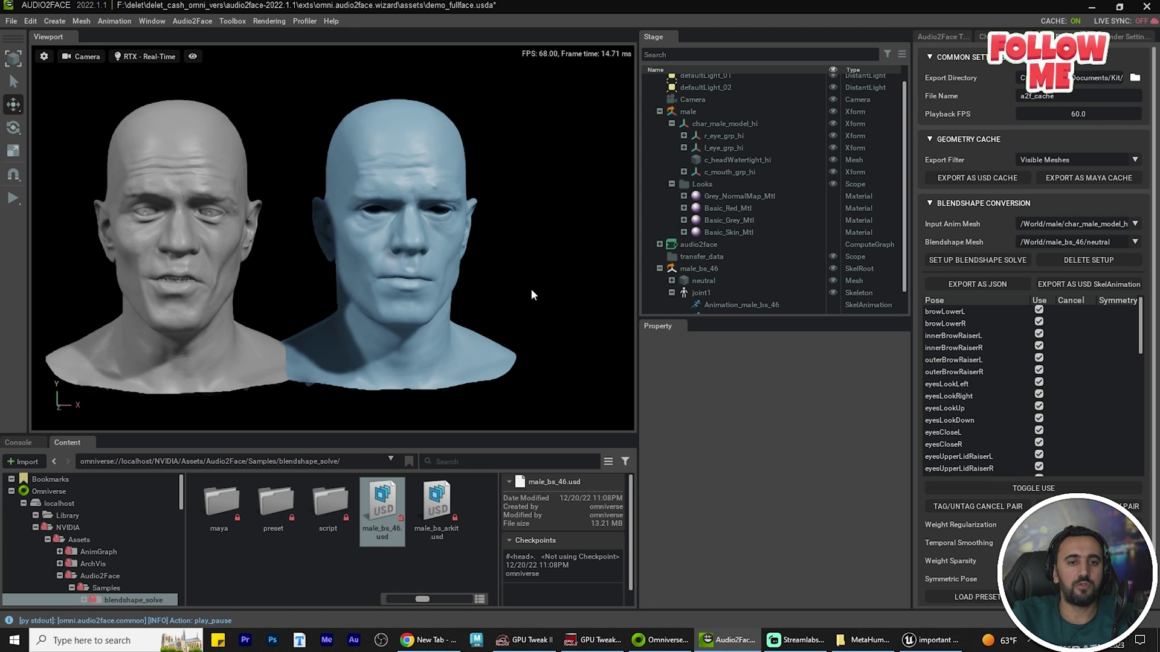
left_click_drag(522, 304, 550, 317, "alt")
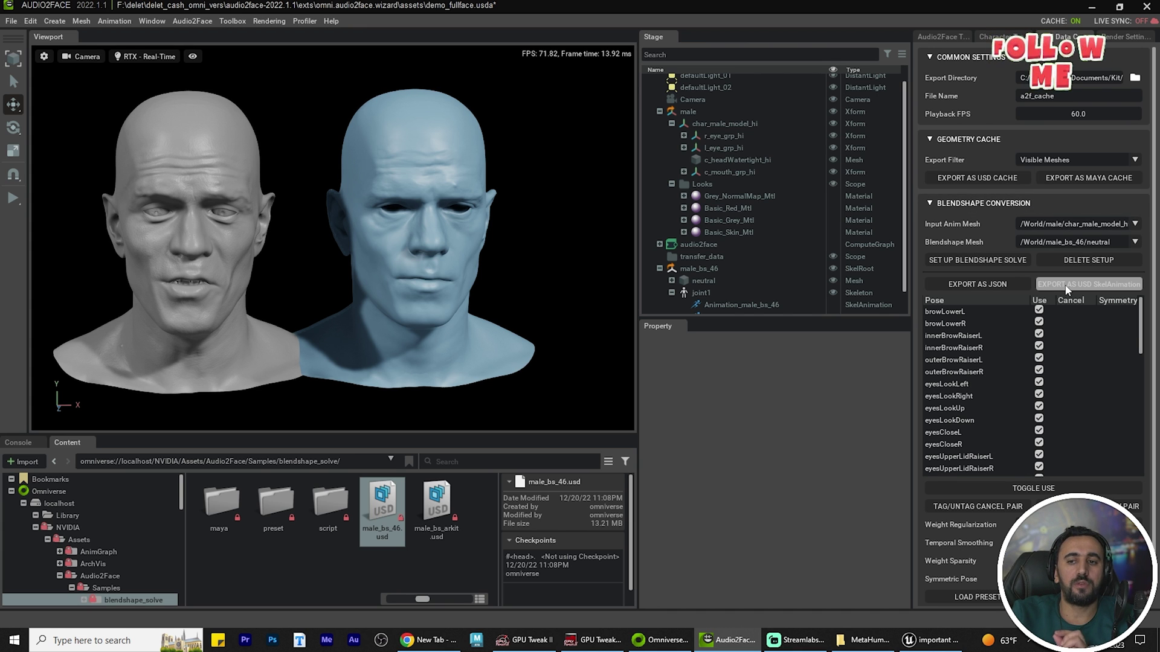
- Set the export's playback FPS to 30
left_click(1085, 279)
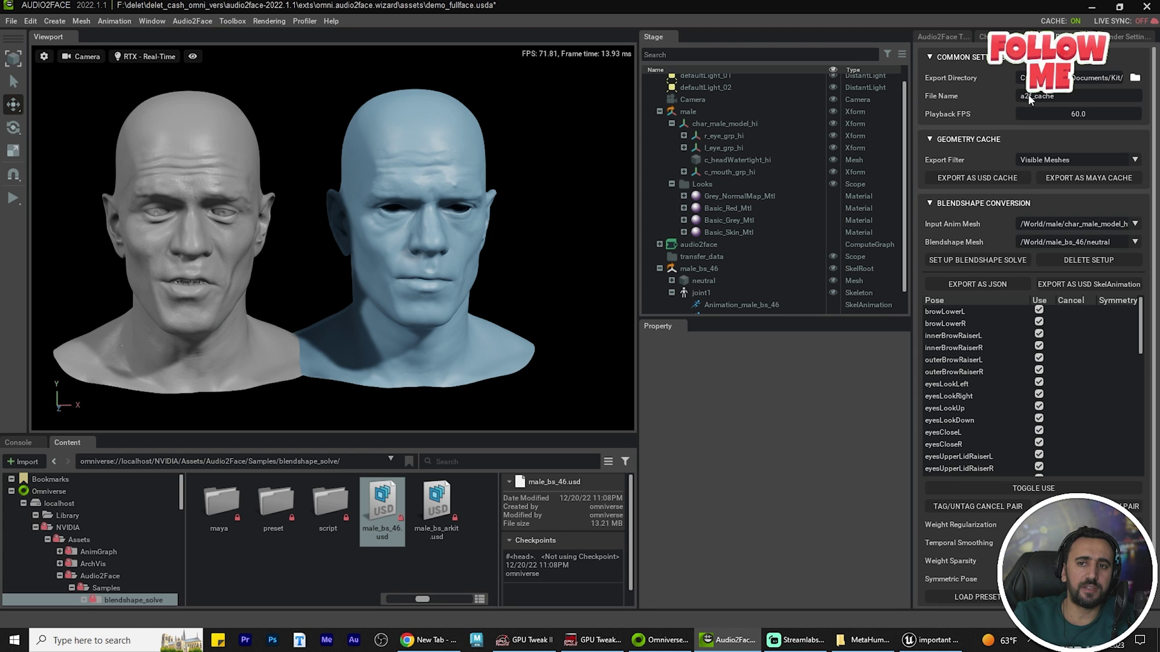
double_click(1075, 117)
type("30")
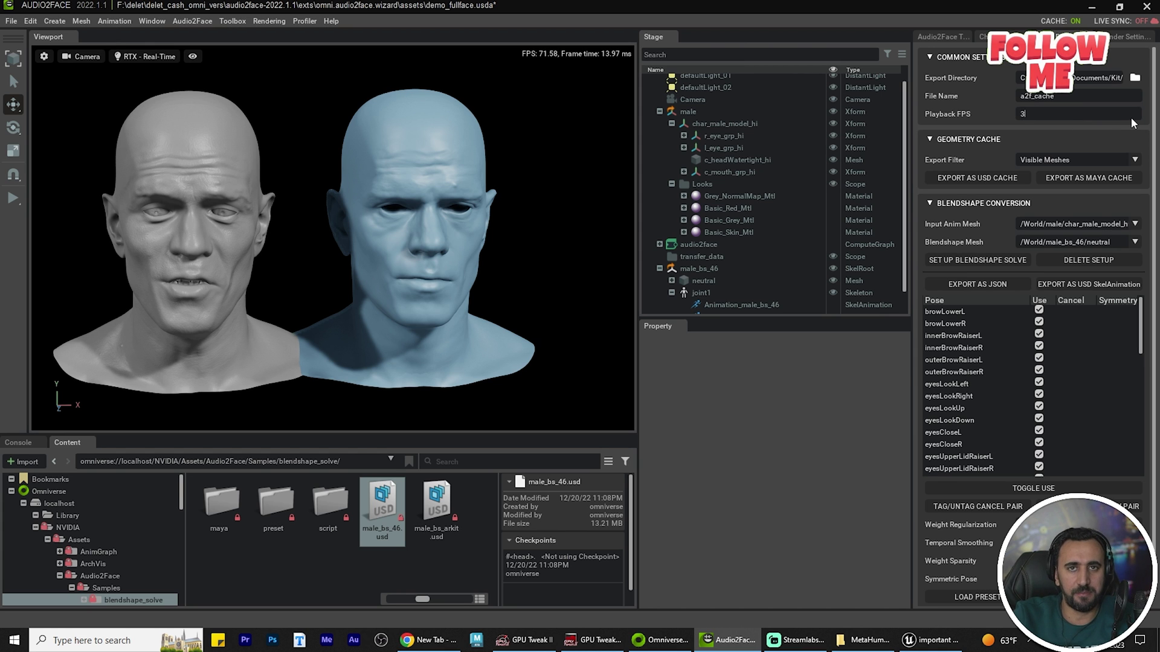
key("Return")
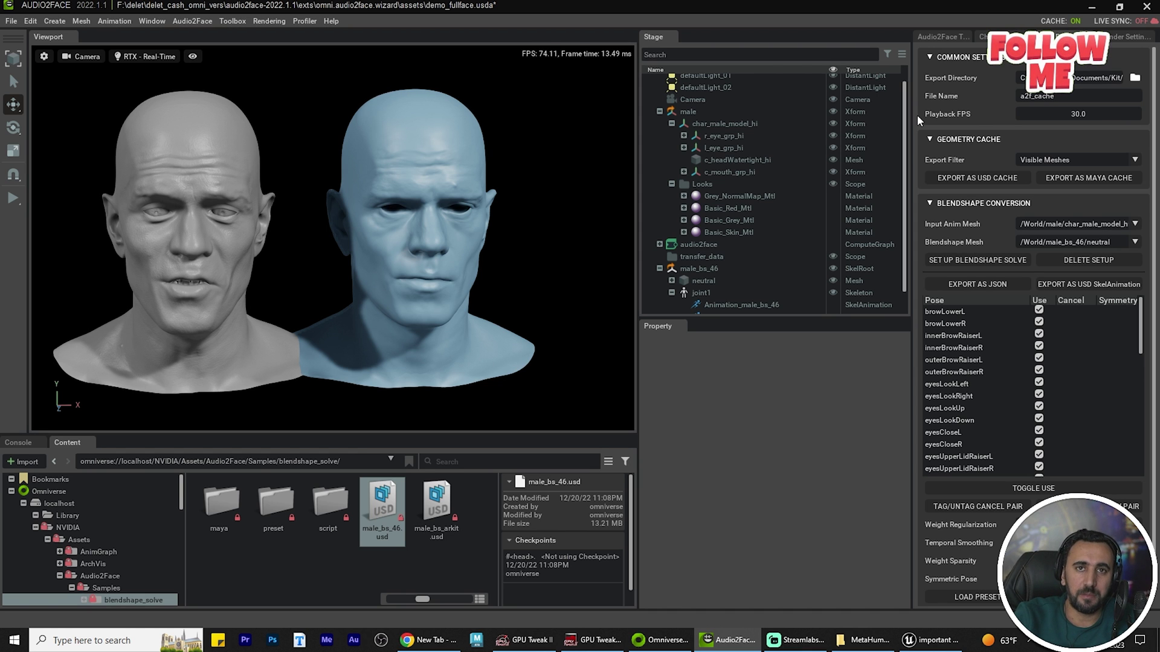
- Start exporting the blendshape weights as USD SkelAnimation and cancel before overwriting a2f_cache.usd
left_click(1076, 285)
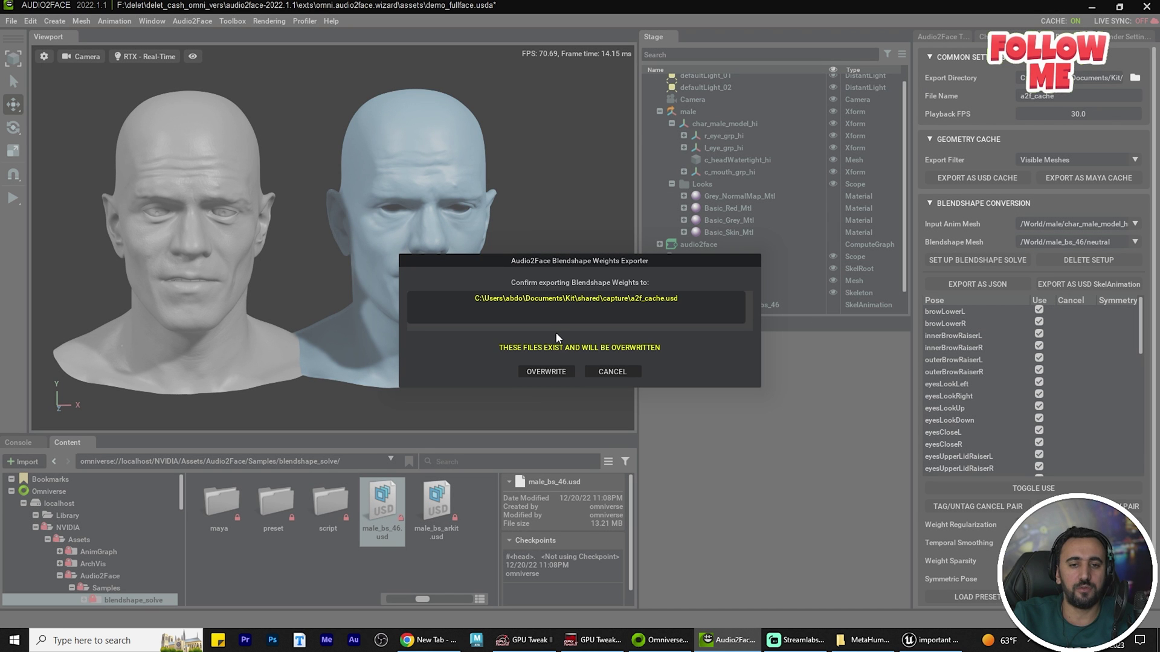
left_click(632, 371)
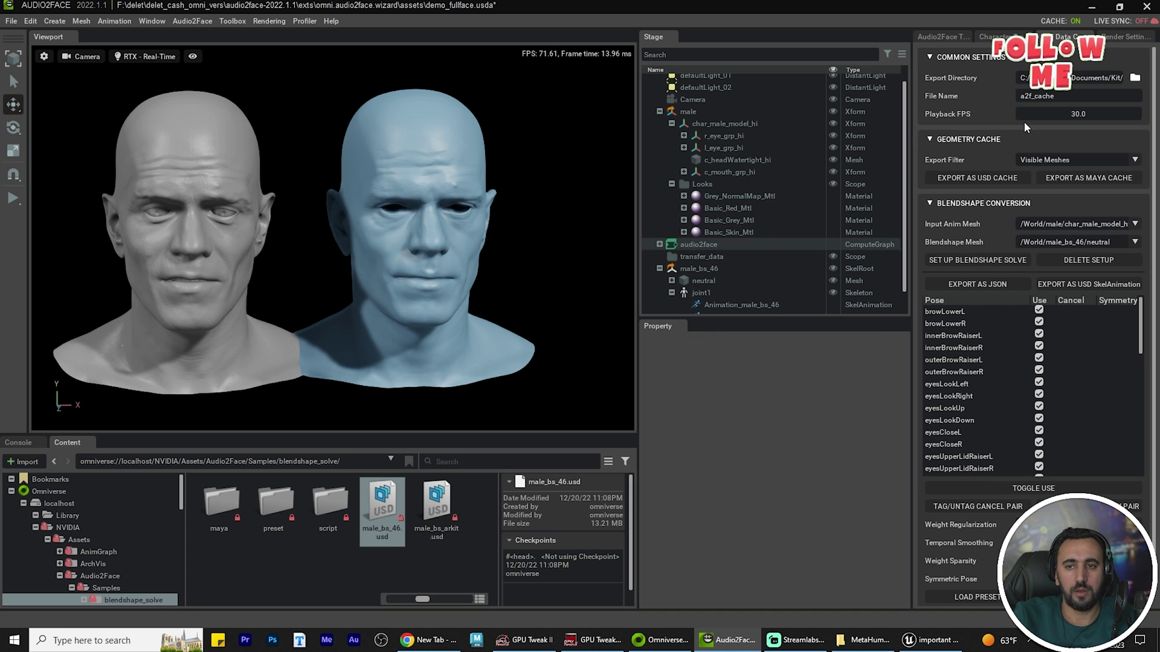
- Browse the export directory to the Desktop and create a new folder named dele_anim there using File Explorer
left_click(1135, 77)
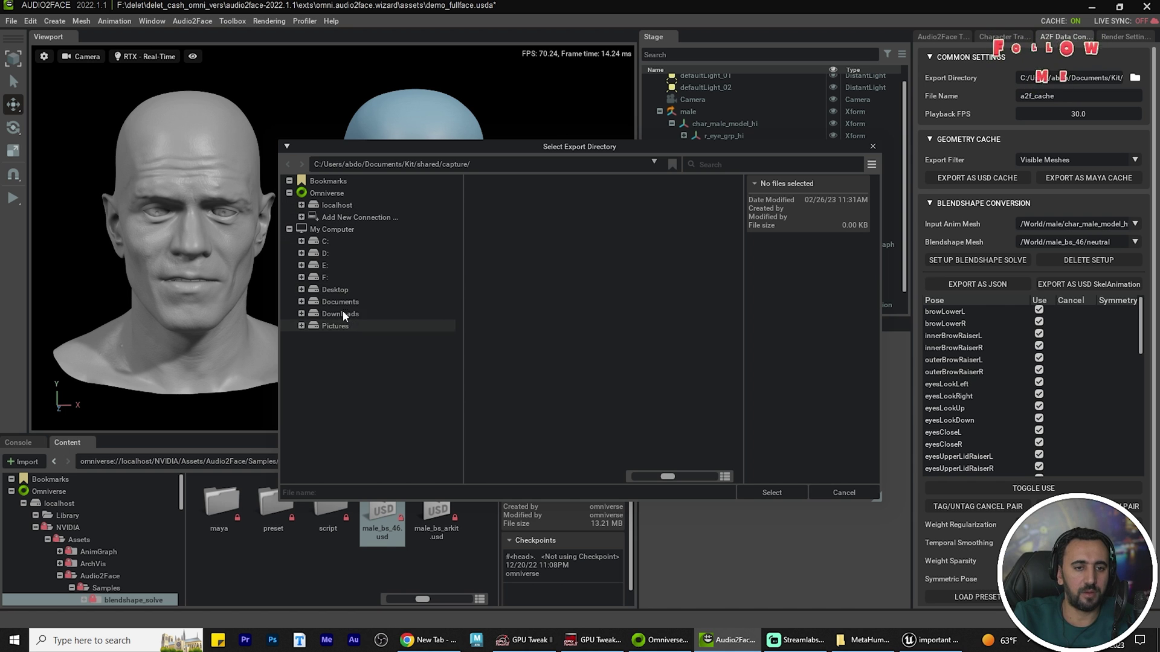
left_click(337, 292)
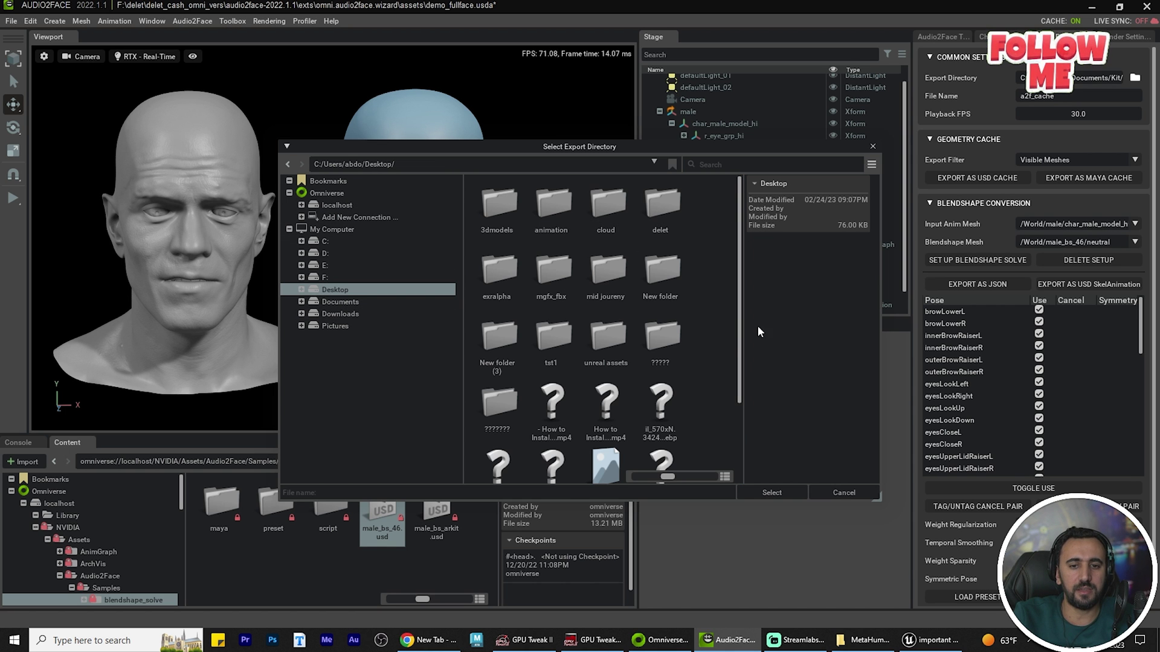
key("super+e")
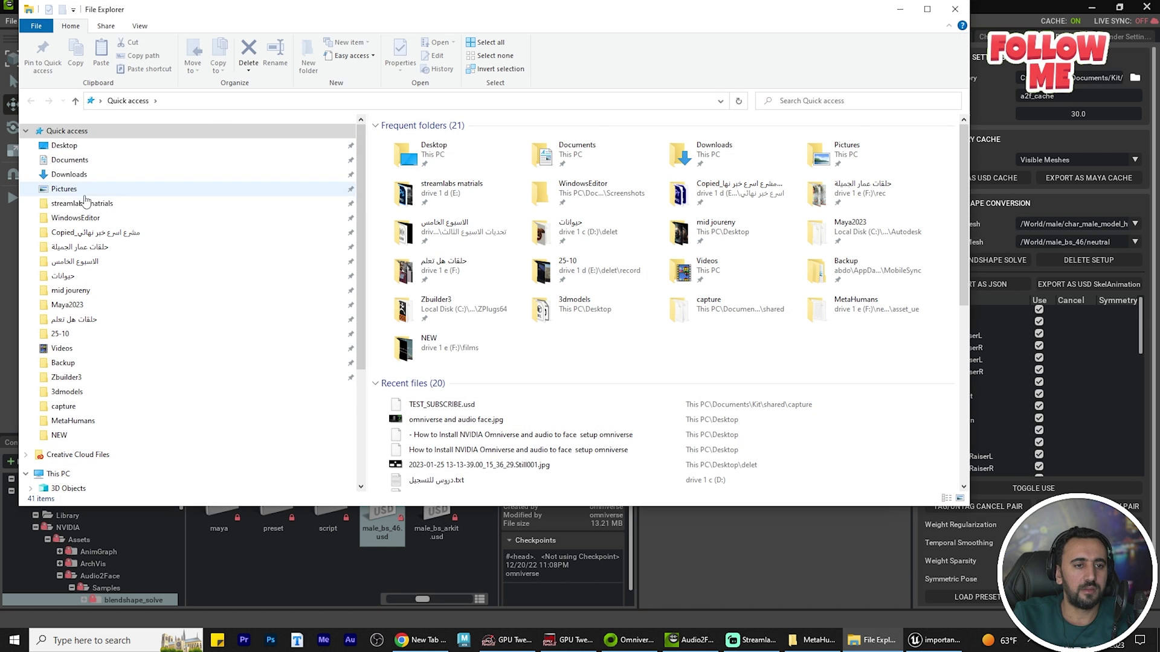
left_click(66, 146)
right_click(686, 400)
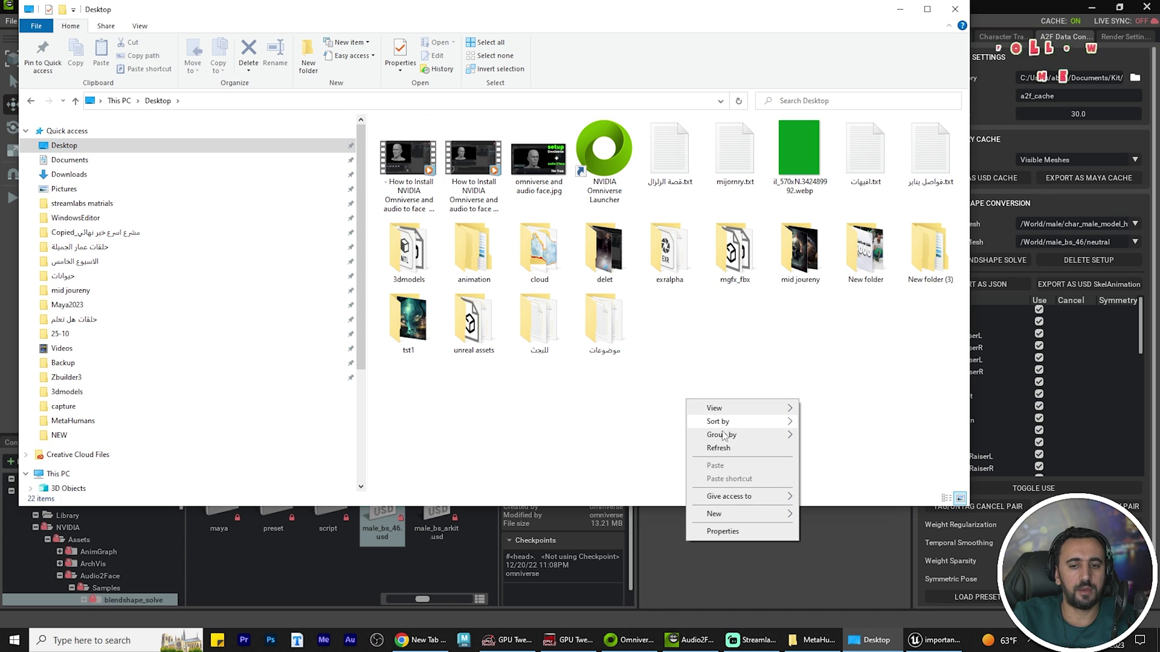
mouse_move(774, 518)
left_click(822, 375)
type("dele_")
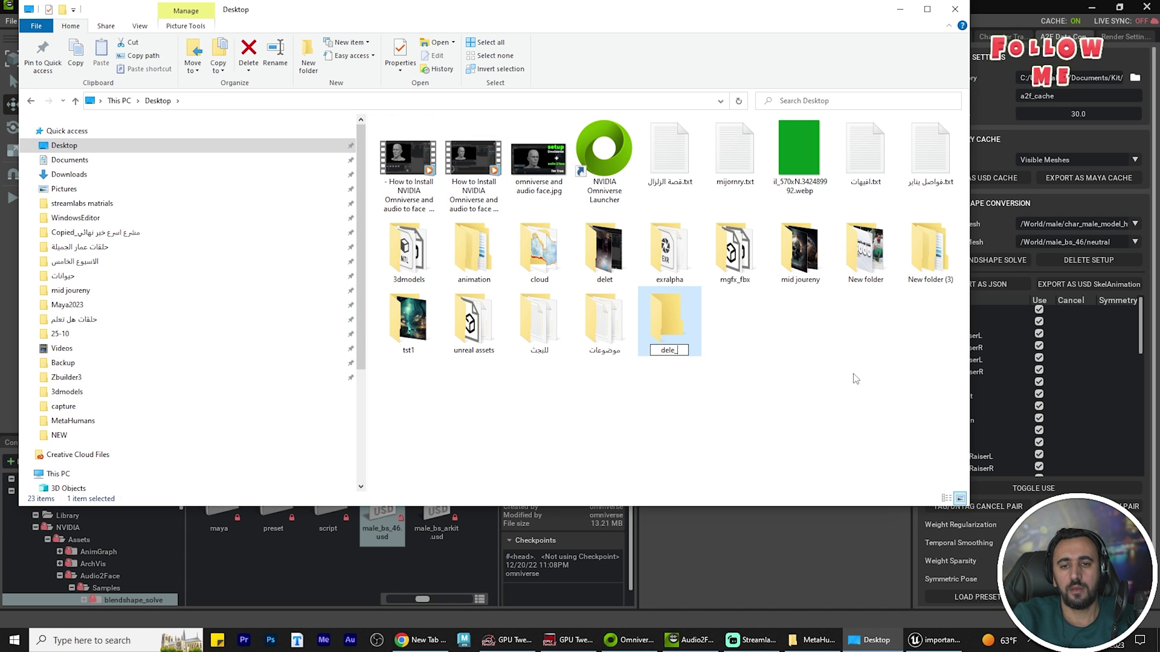
type("anim")
key("Return")
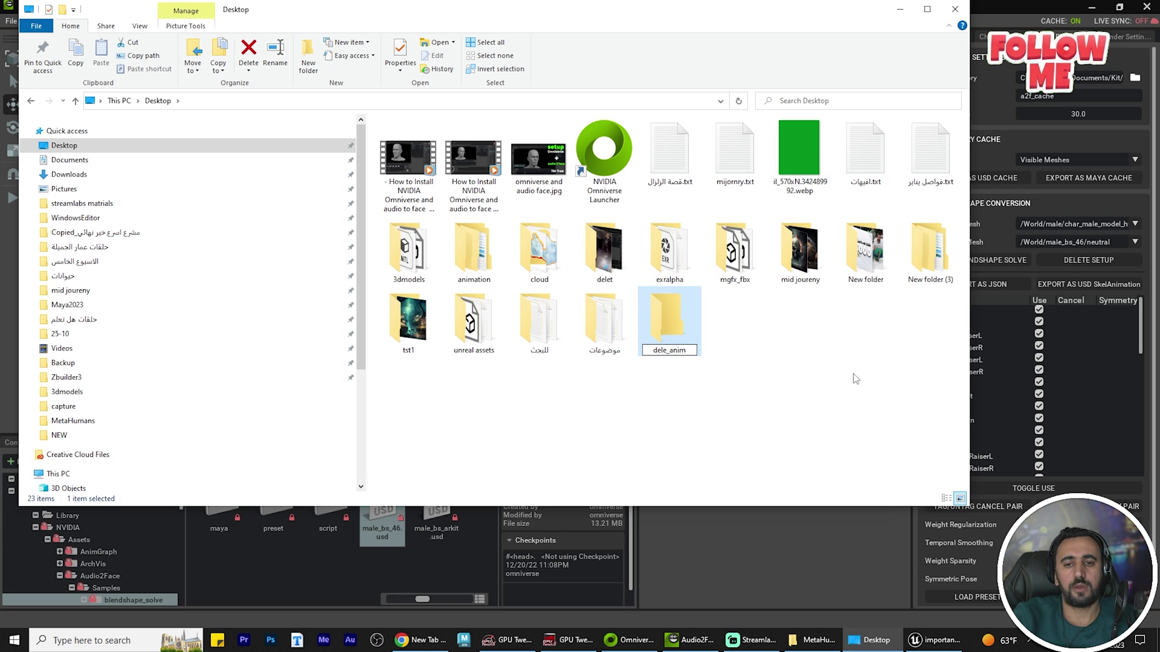
key("Return")
key("alt+d")
left_click(954, 9)
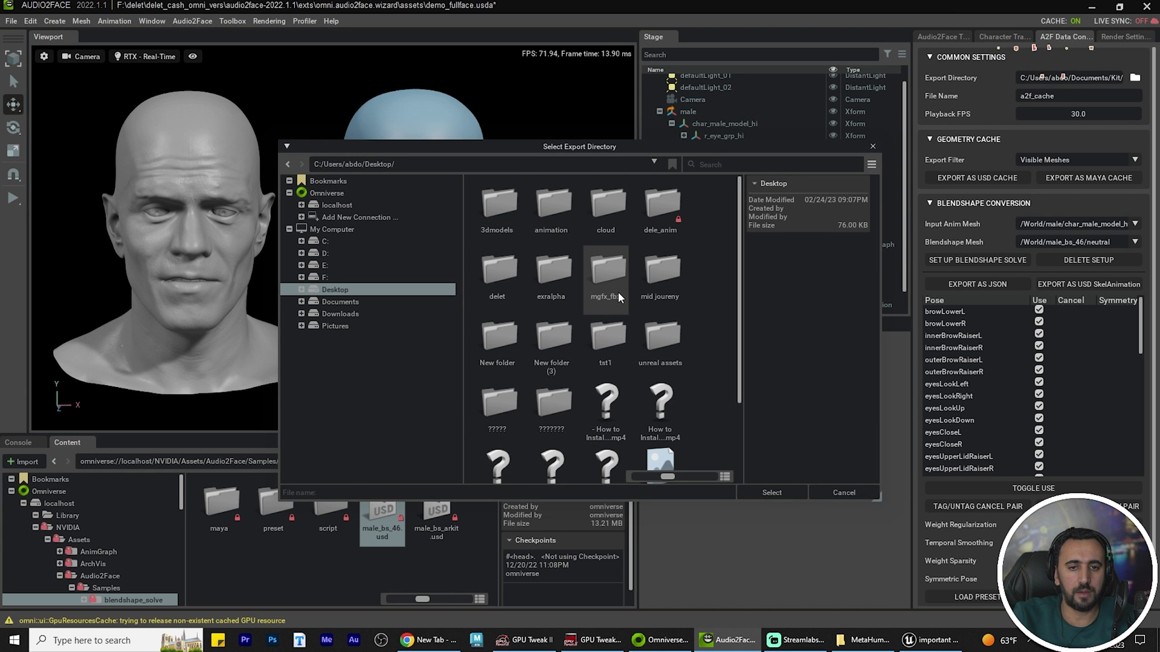
- Choose the dele_anim folder as export directory and name the export file test_subsrieb
double_click(656, 218)
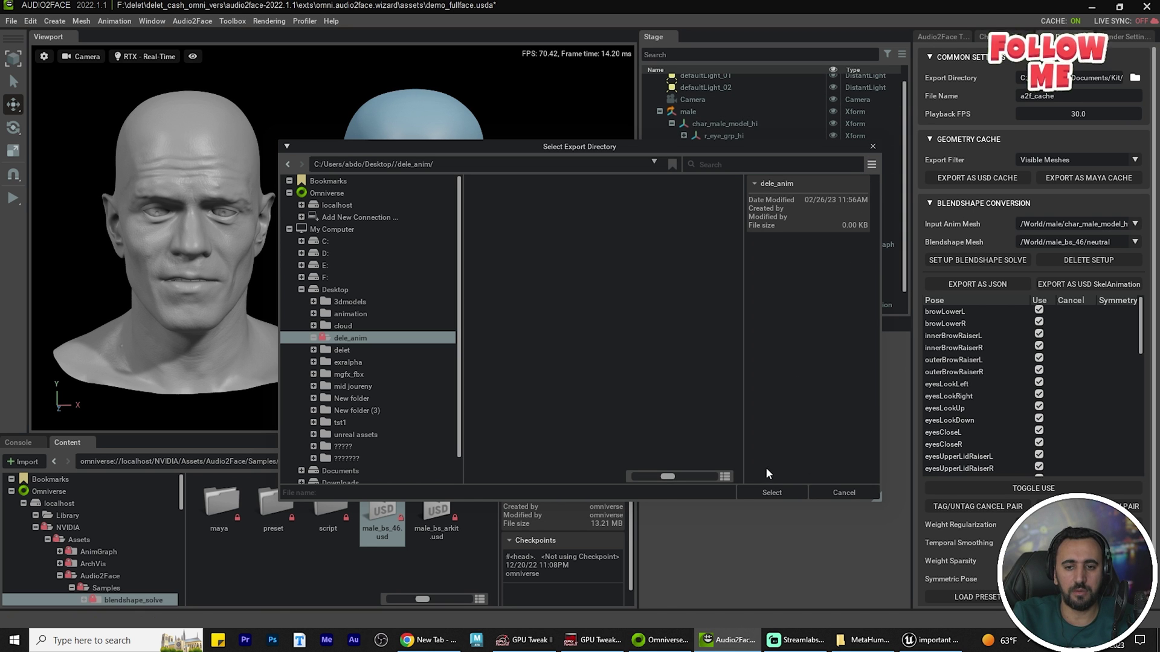
left_click(777, 493)
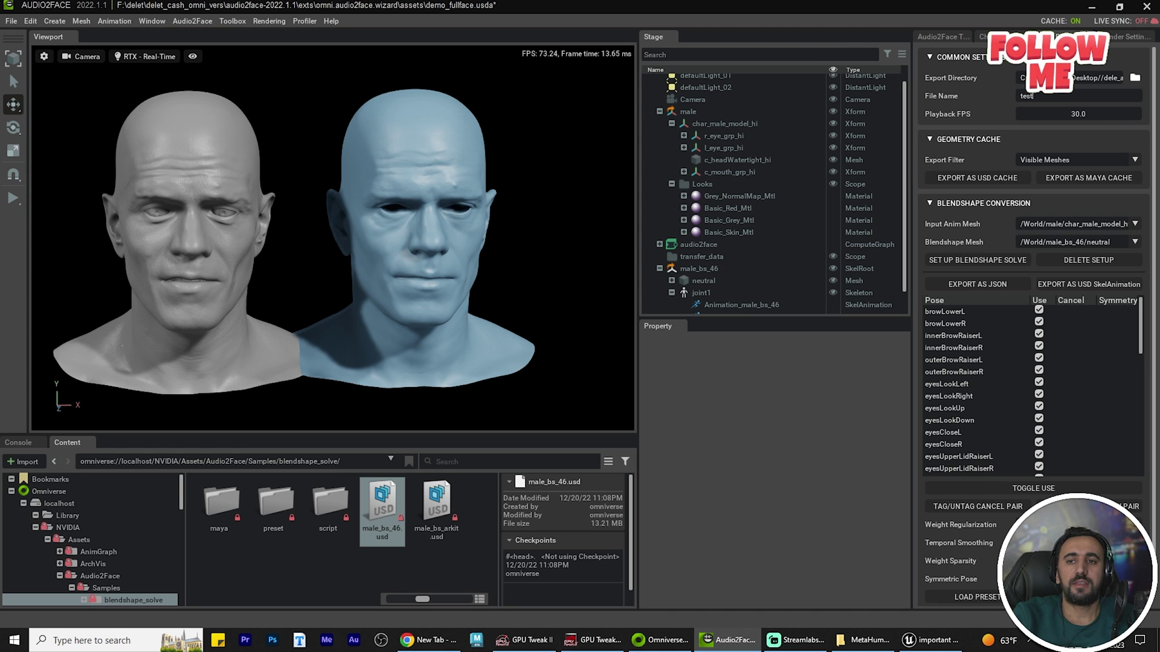
type("test_su")
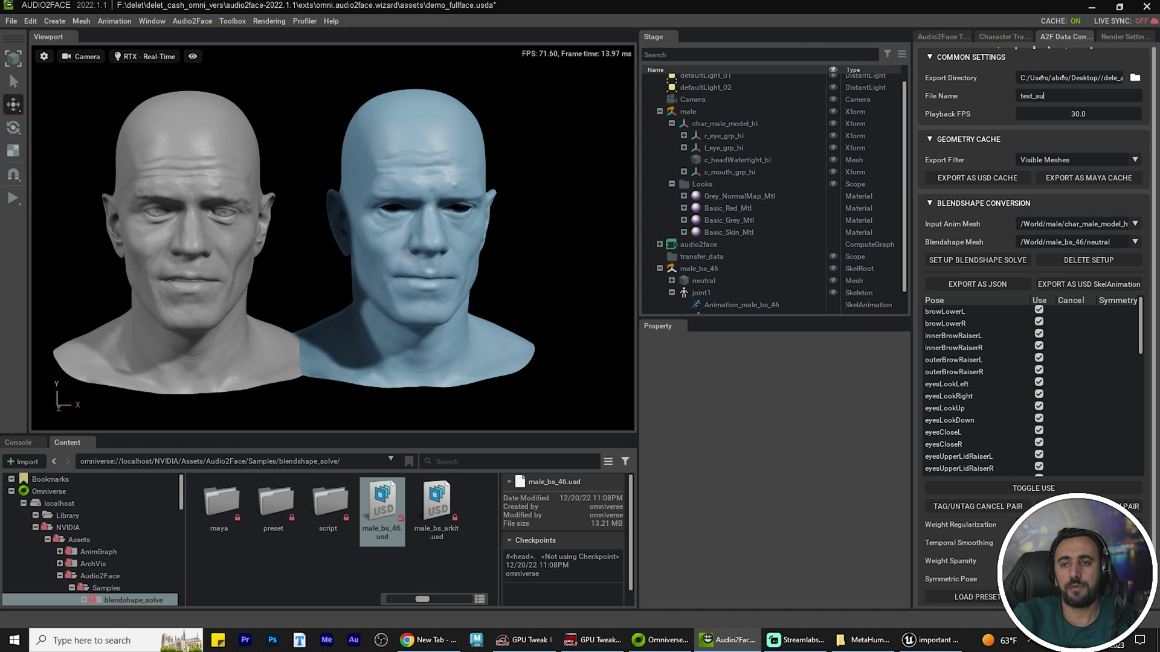
type("bsc")
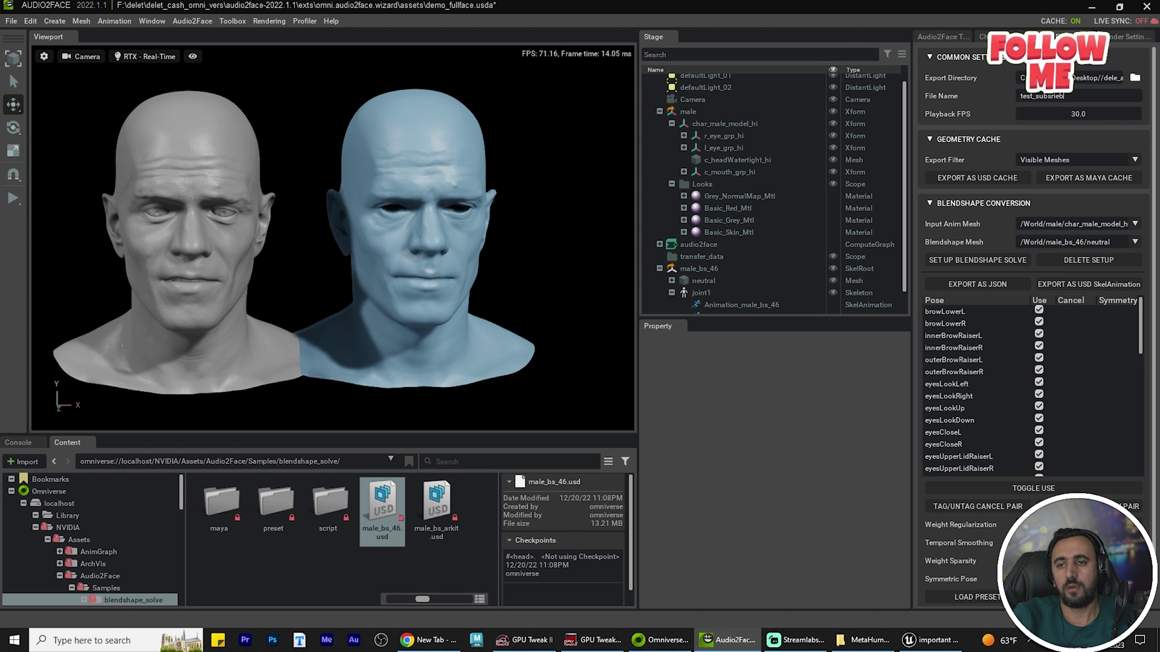
- Export the blendshape weights as USD SkelAnimation to test_subsrieb.usd in the dele_anim folder
left_click(1106, 287)
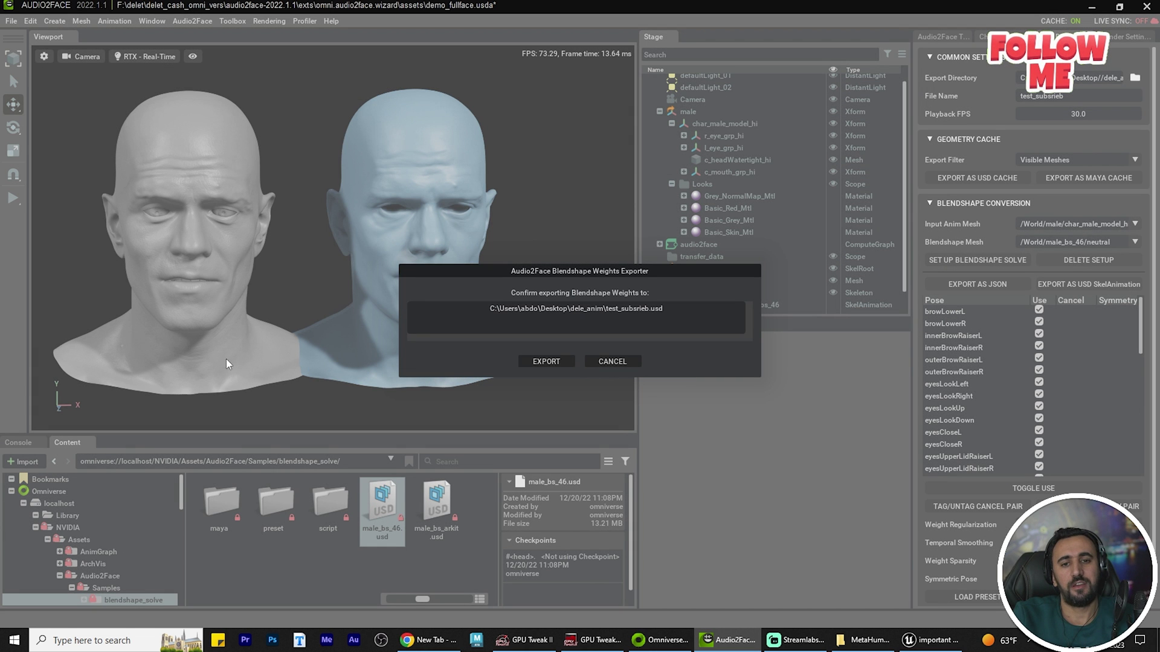
left_click(539, 364)
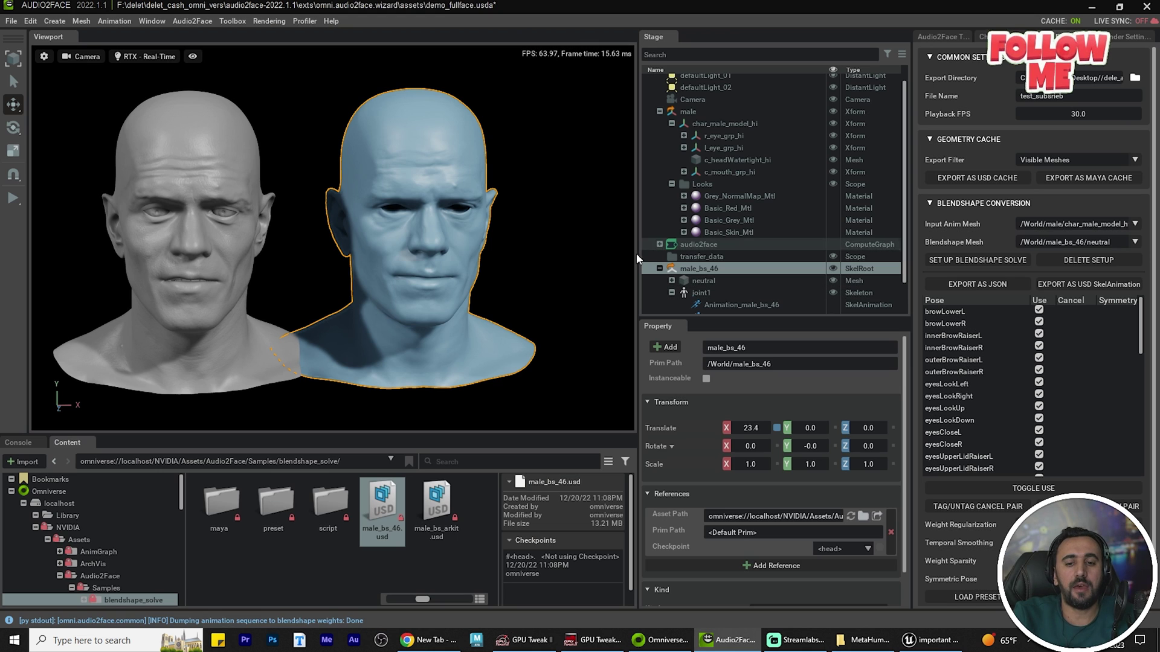
- Switch to the Omniverse Launcher, maximize it and expand the Connectors category in the Exchange
left_click(663, 640)
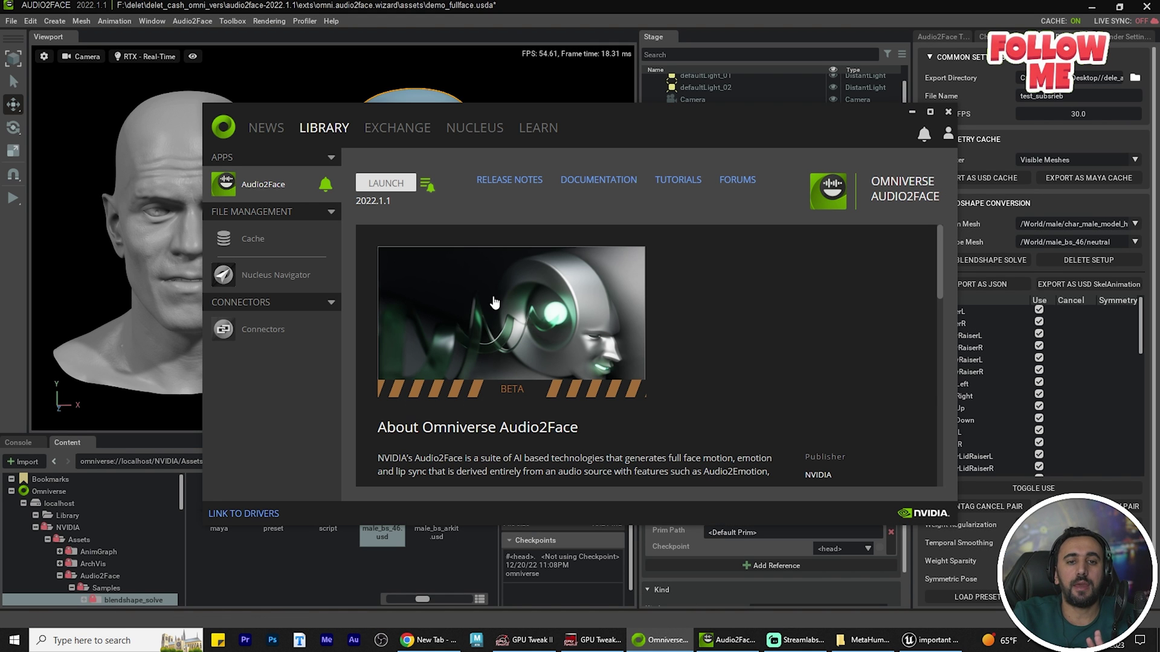
left_click(930, 115)
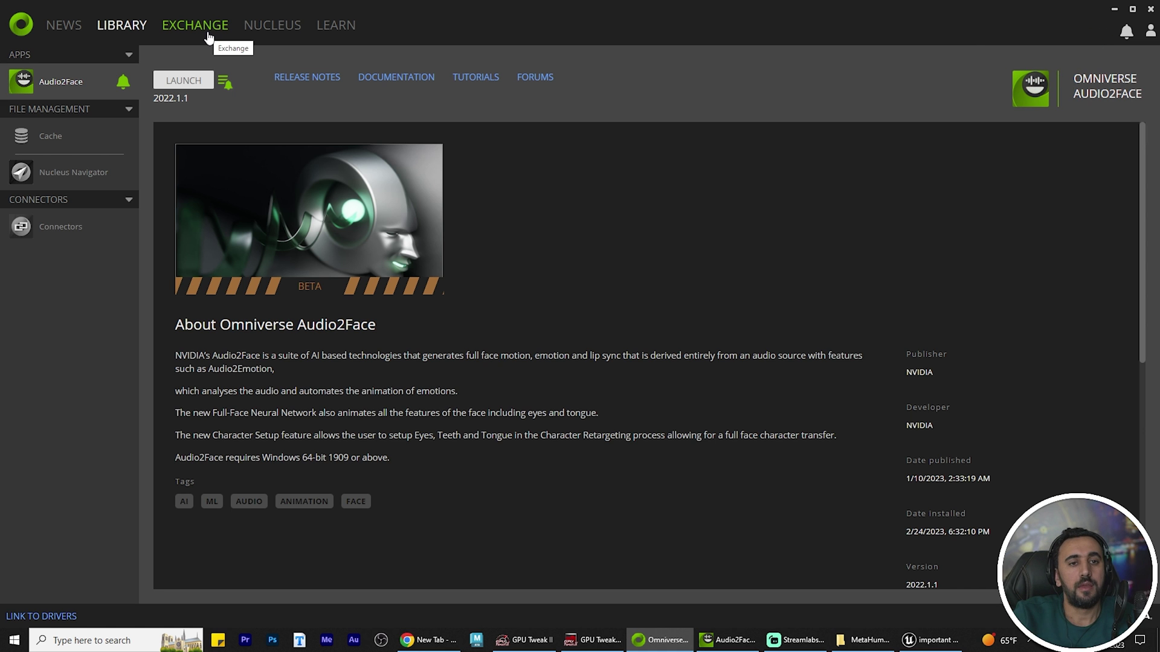
left_click(180, 30)
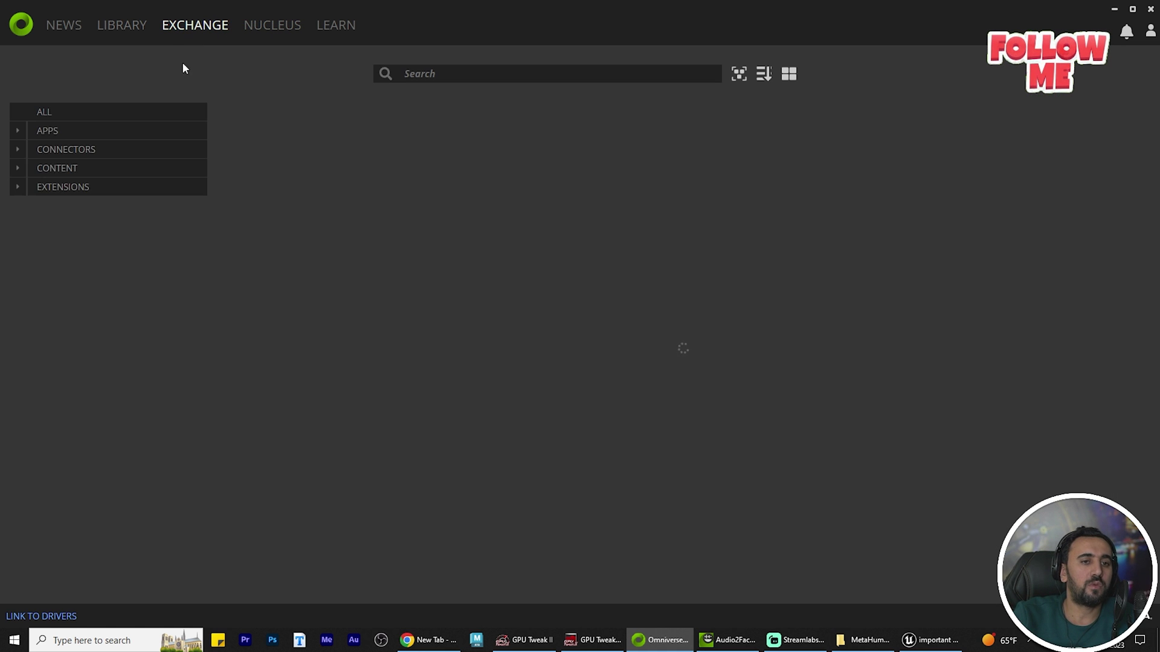
left_click(19, 169)
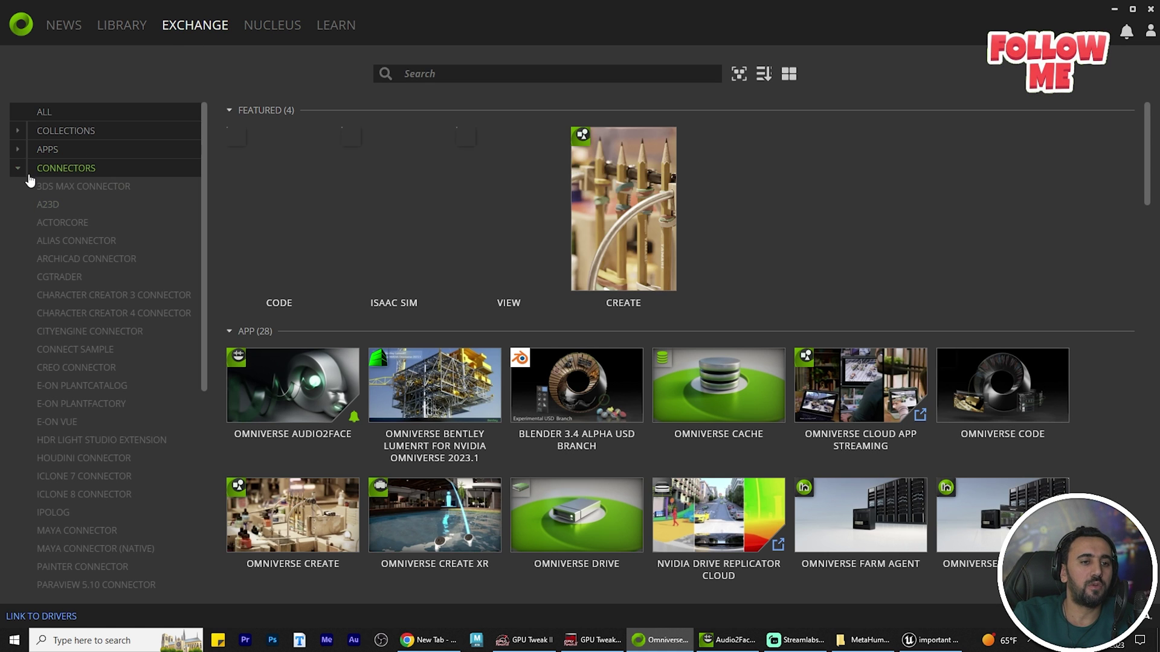
- Open a connector's page from the Omniverse connectors list and switch to the Unreal Editor project important
scroll(175, 275, "down", 6)
left_click(109, 529)
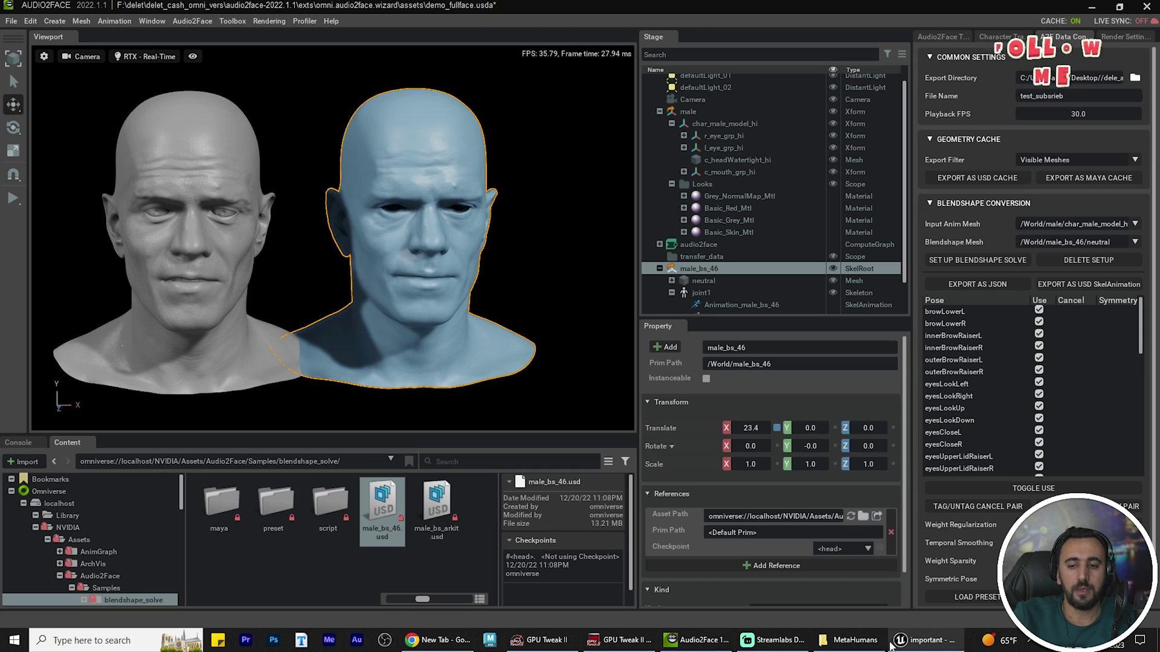
left_click(920, 643)
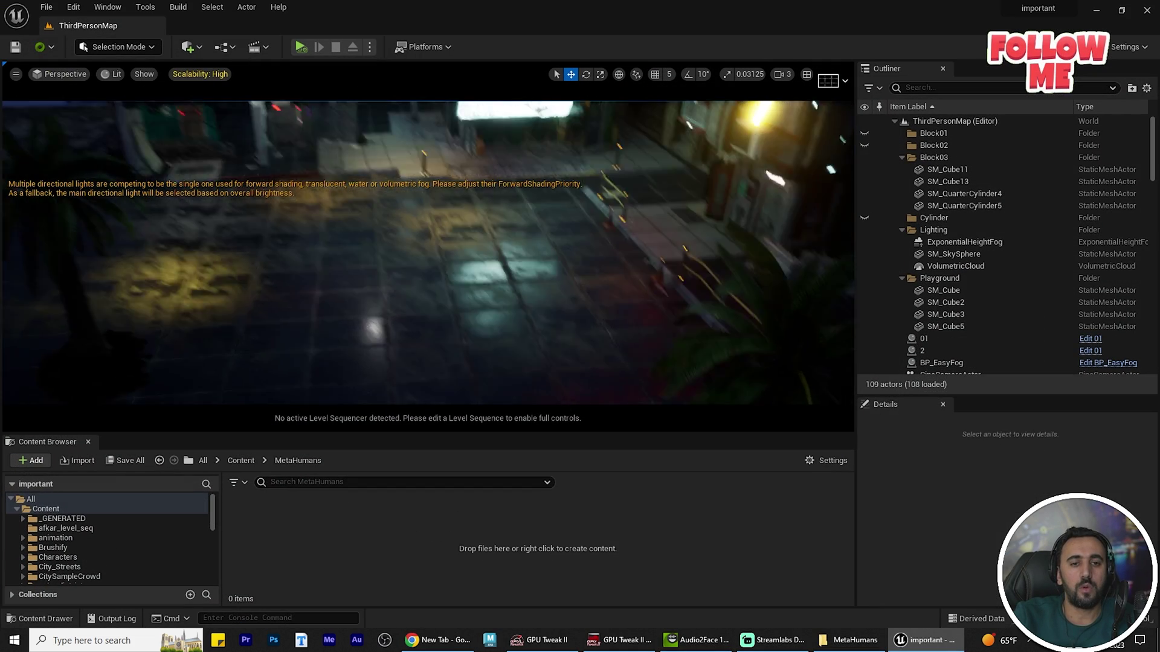
right_click_drag(428, 254, 414, 278)
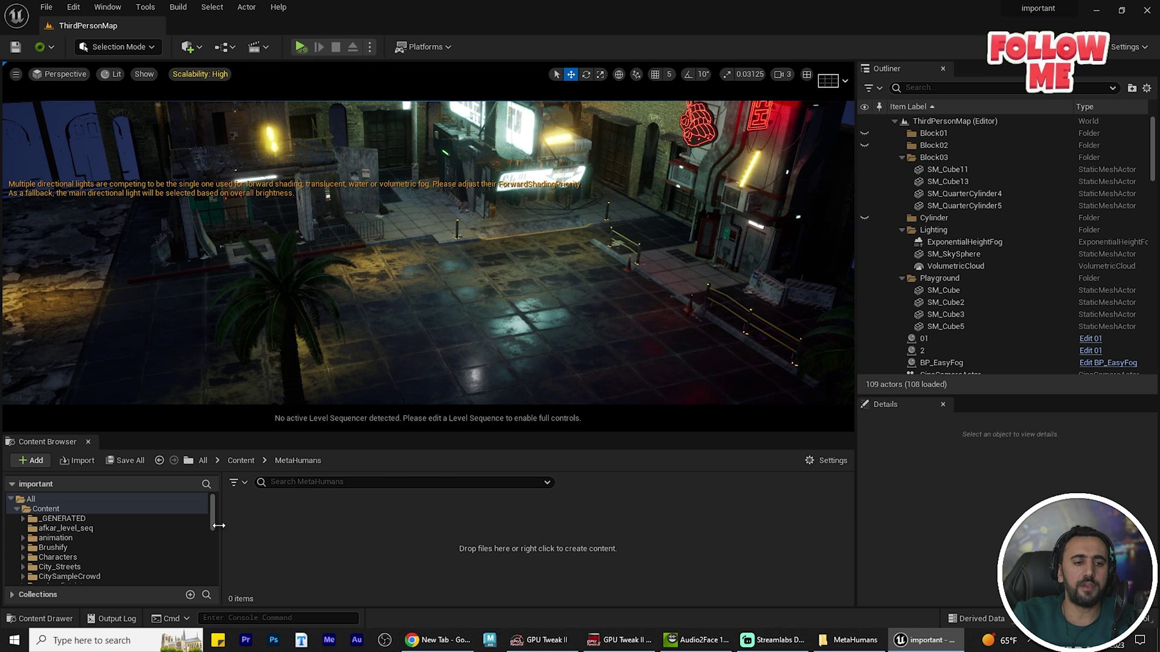
- Create a new folder named delet_test in the project's Content folder and open it
left_click(54, 509)
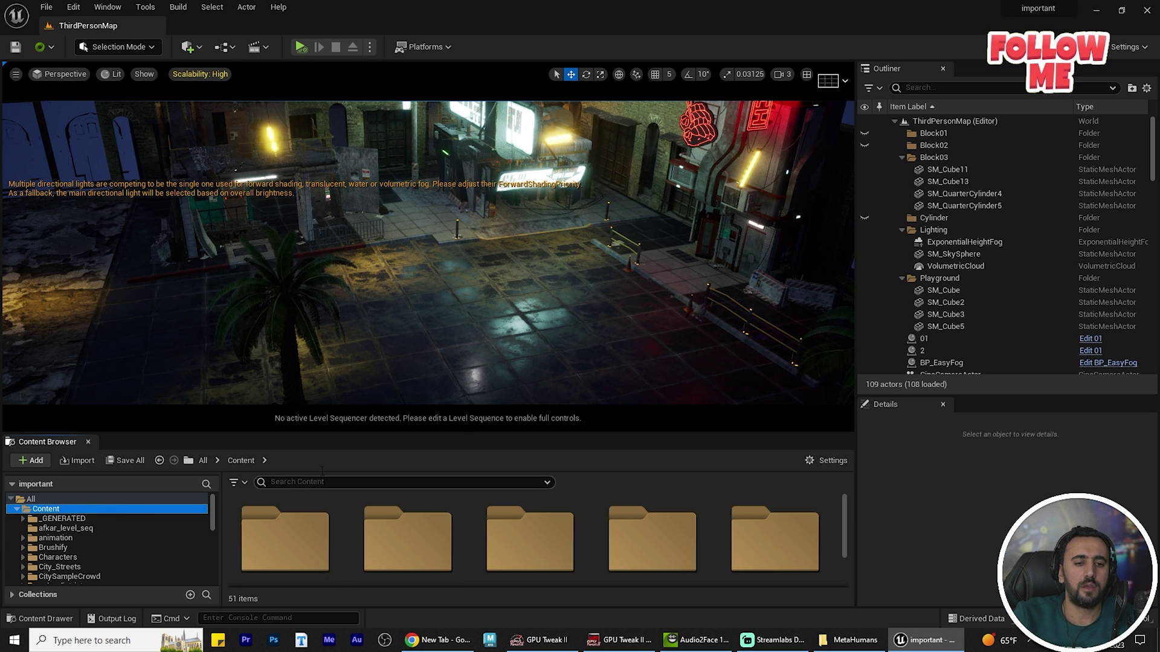
left_click(36, 461)
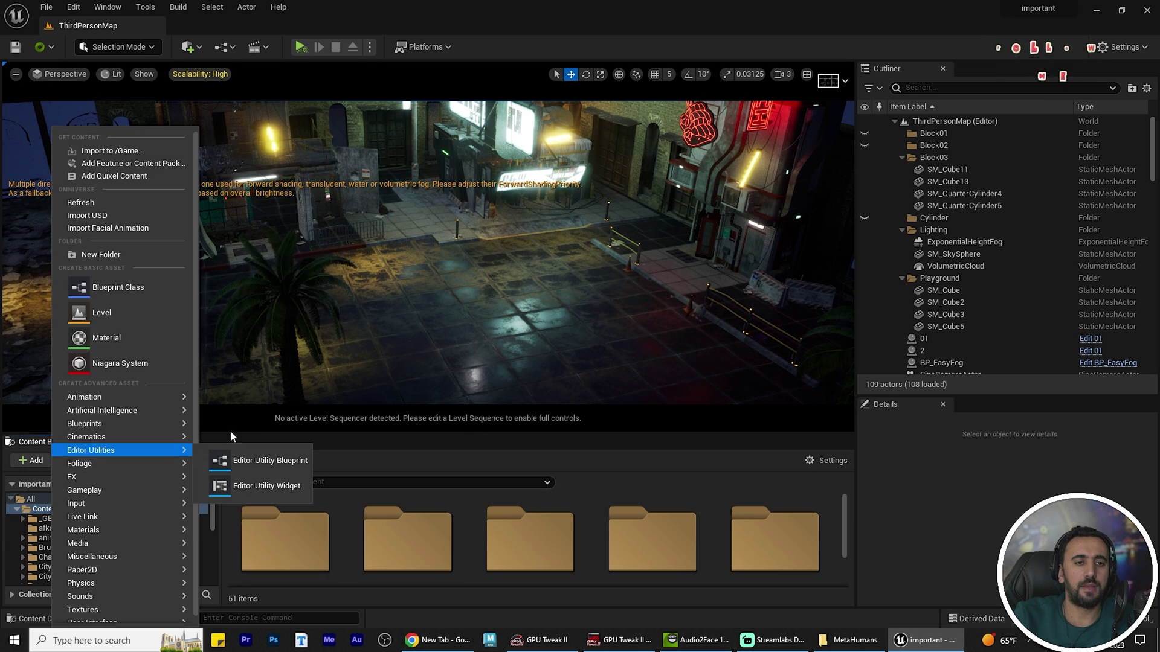
left_click(101, 254)
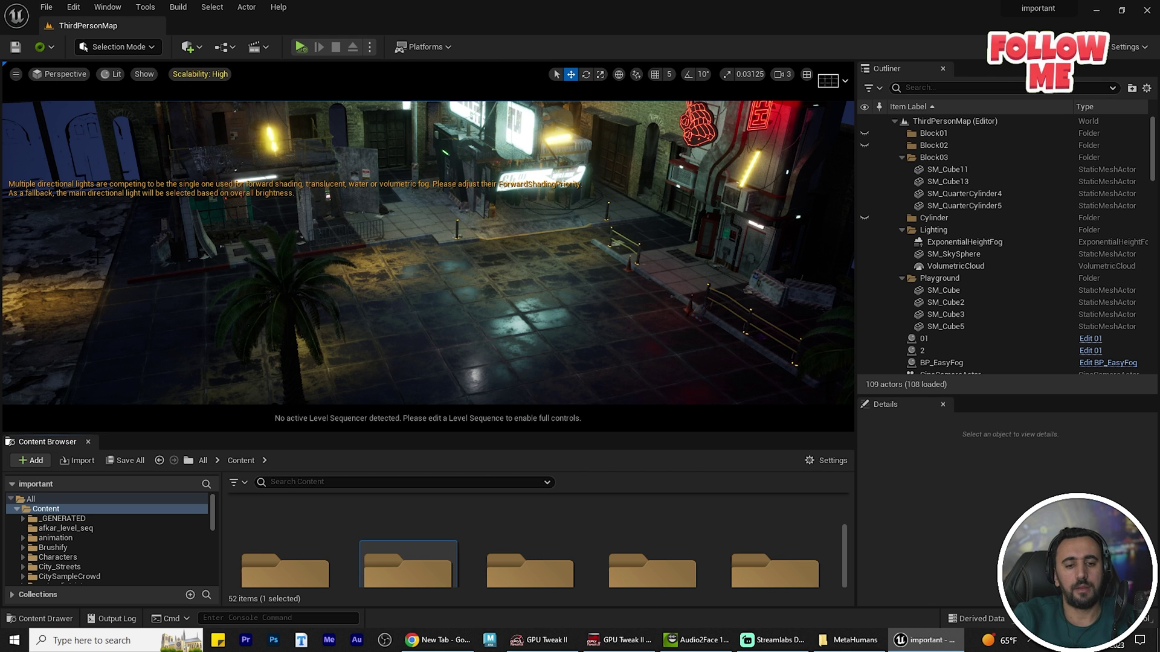
key("Return")
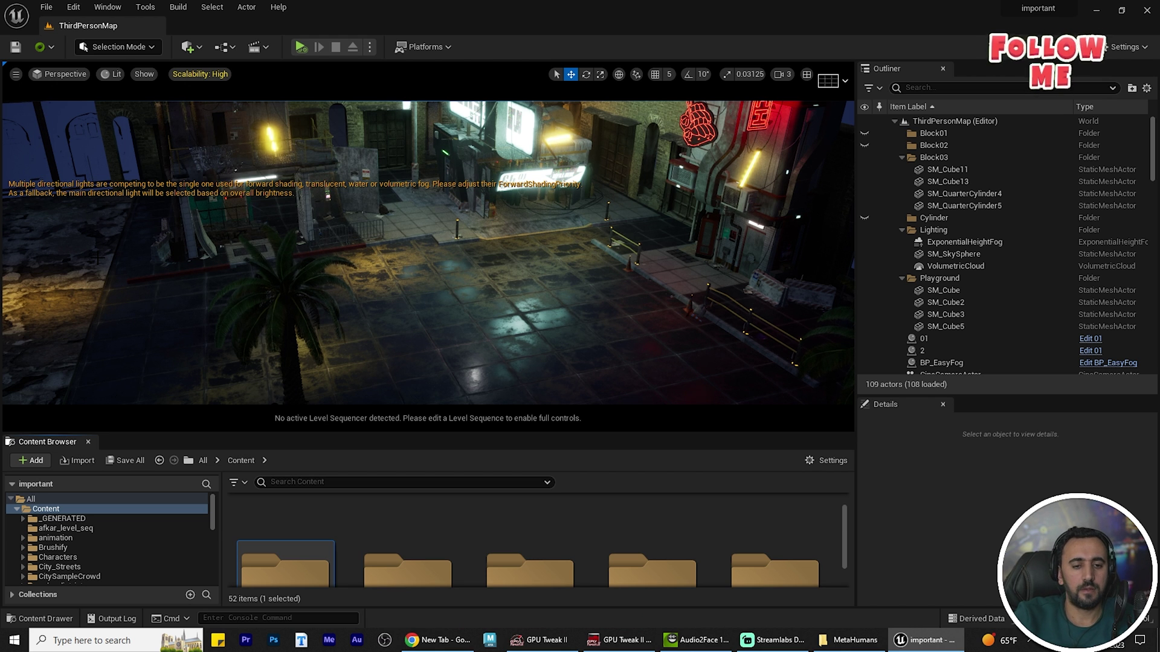
left_click_drag(502, 432, 536, 271)
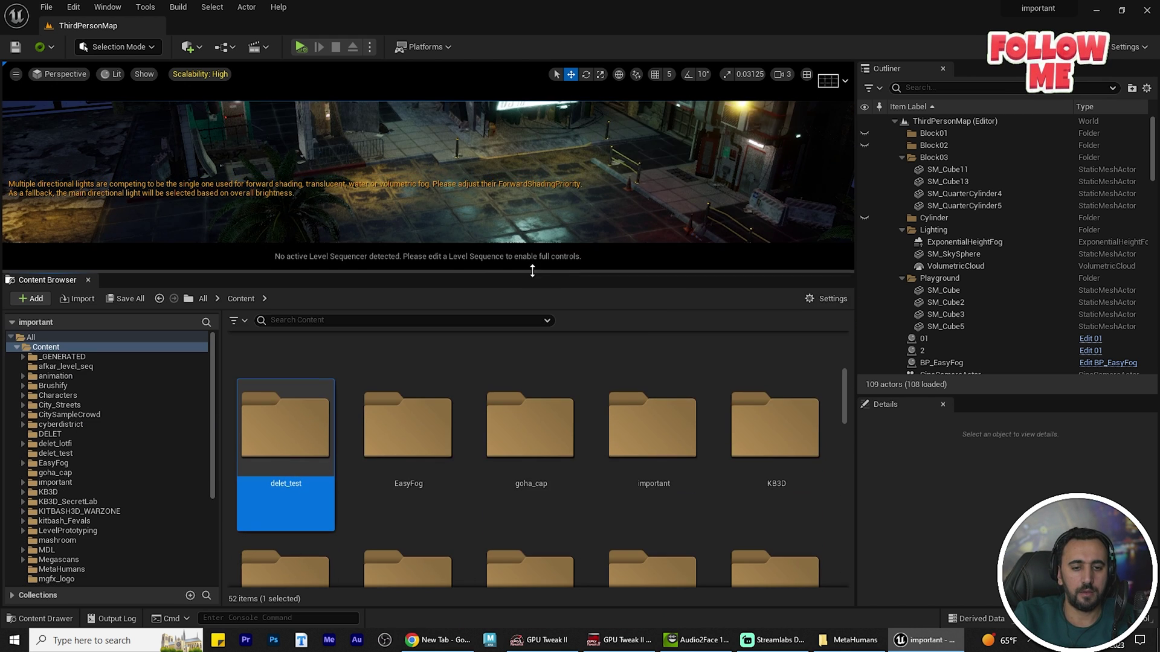
double_click(287, 455)
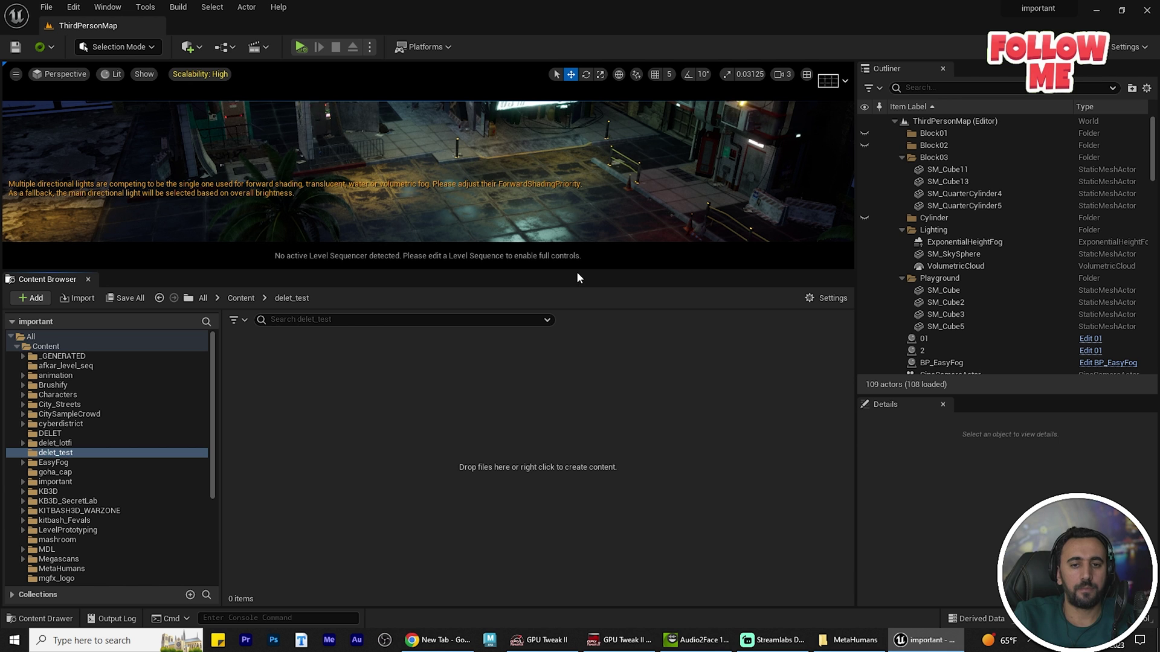
left_click_drag(577, 271, 583, 443)
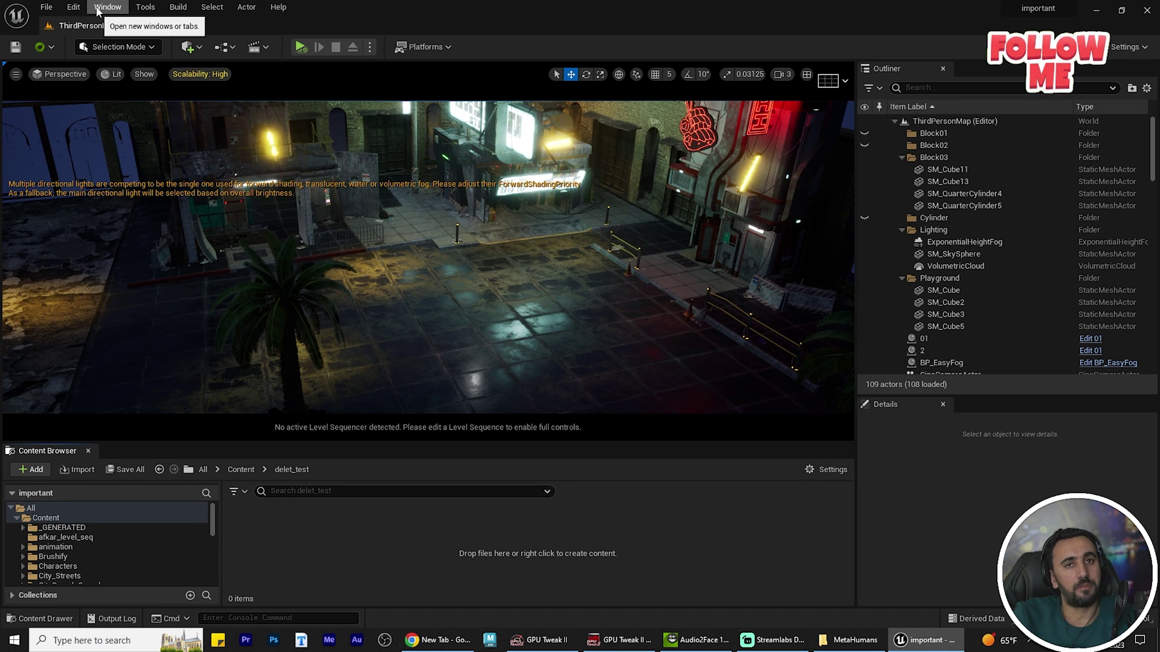
- Open Quixel Bridge, choose the BABA MetaHuman from My MetaHumans and add it to the project at Highest Quality
left_click(77, 11)
mouse_move(106, 6)
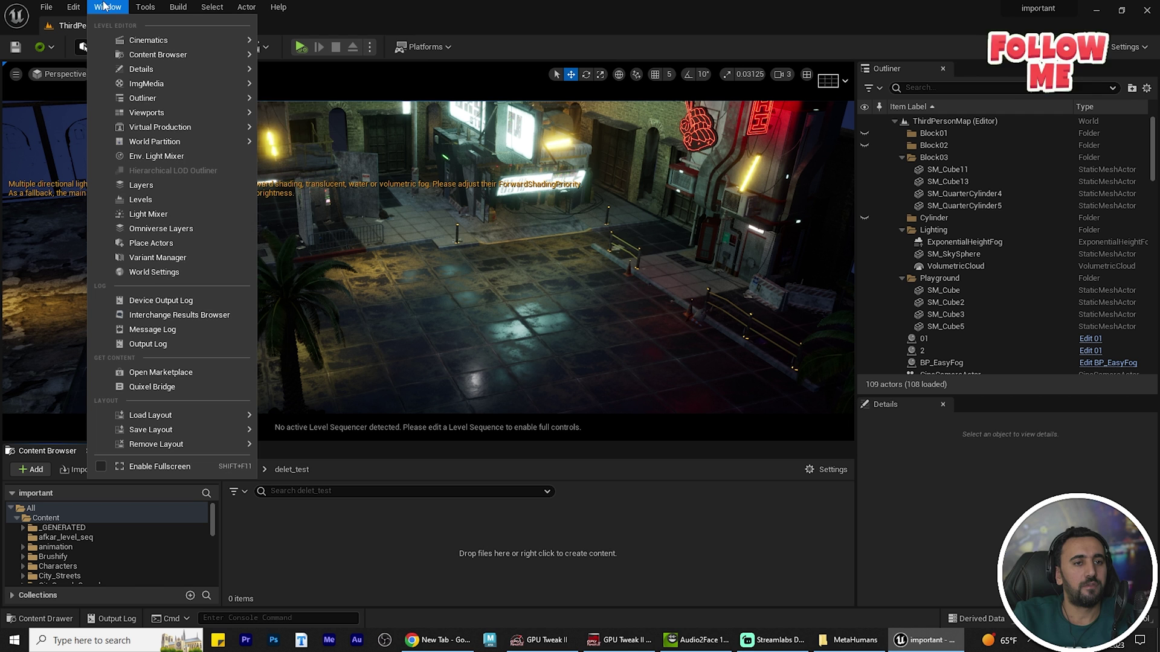
left_click(217, 387)
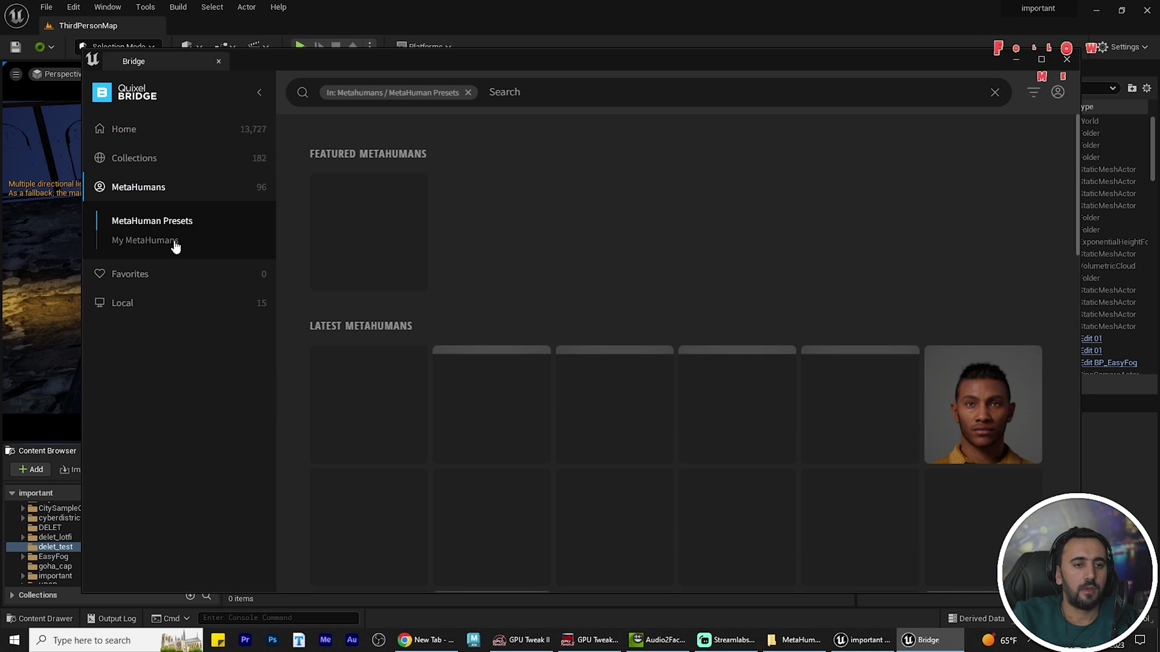
left_click(163, 242)
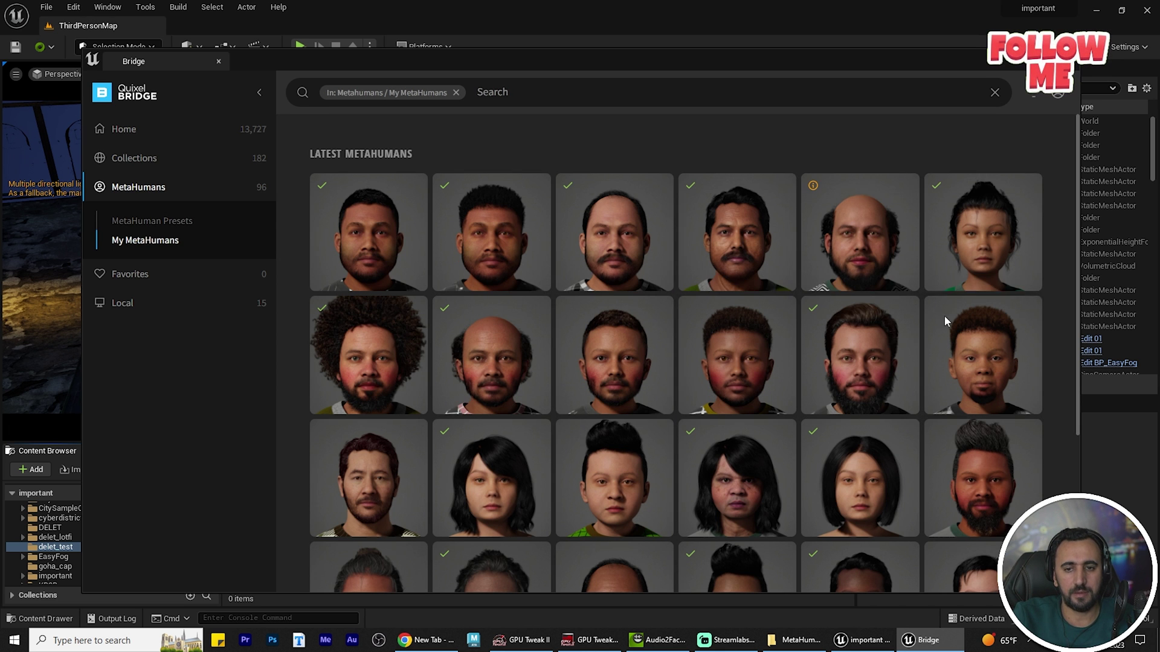
left_click(884, 359)
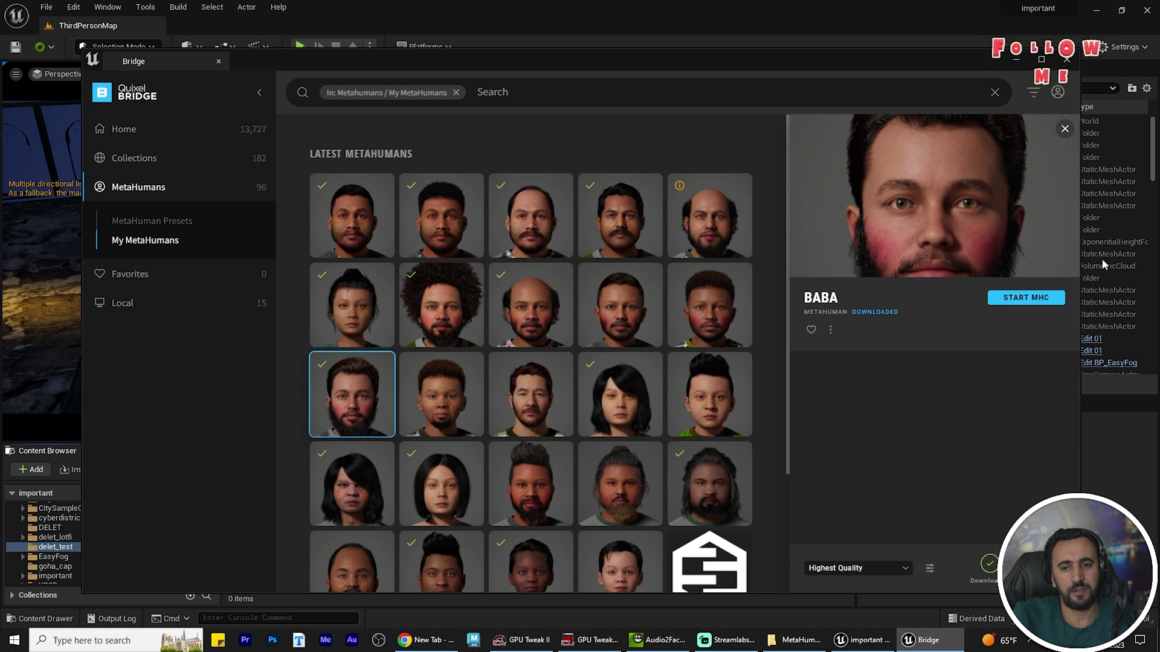
left_click(975, 576)
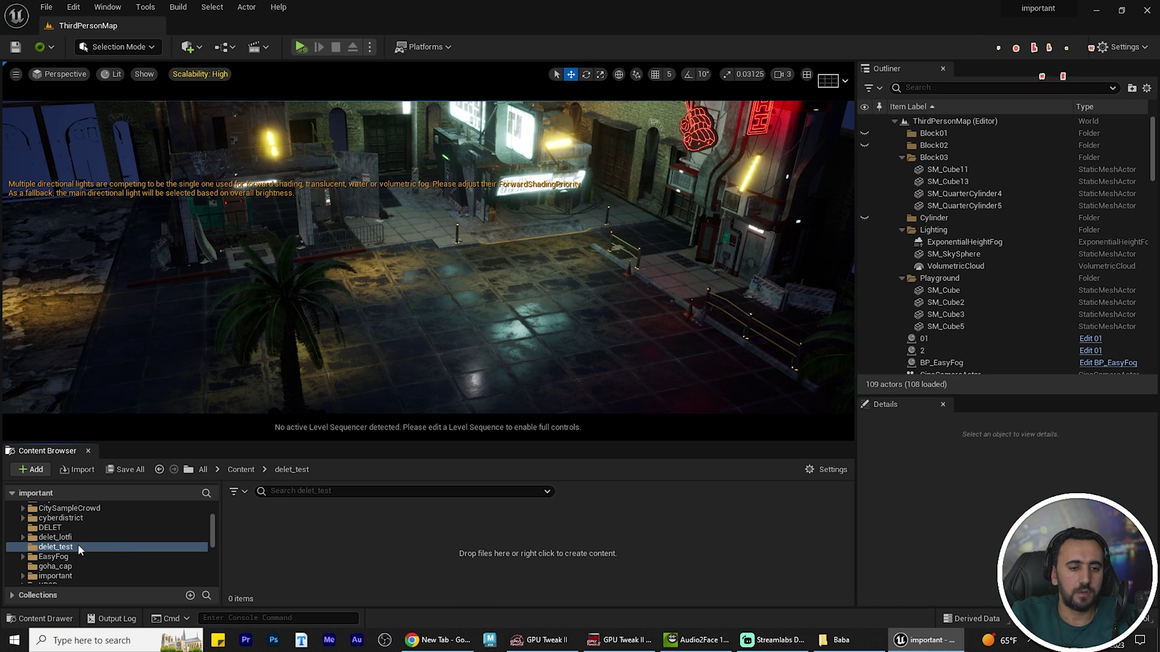
- Place the BP_Baba blueprint from the MetaHumans/Baba folder on the street in the level
scroll(59, 572, "down", 2)
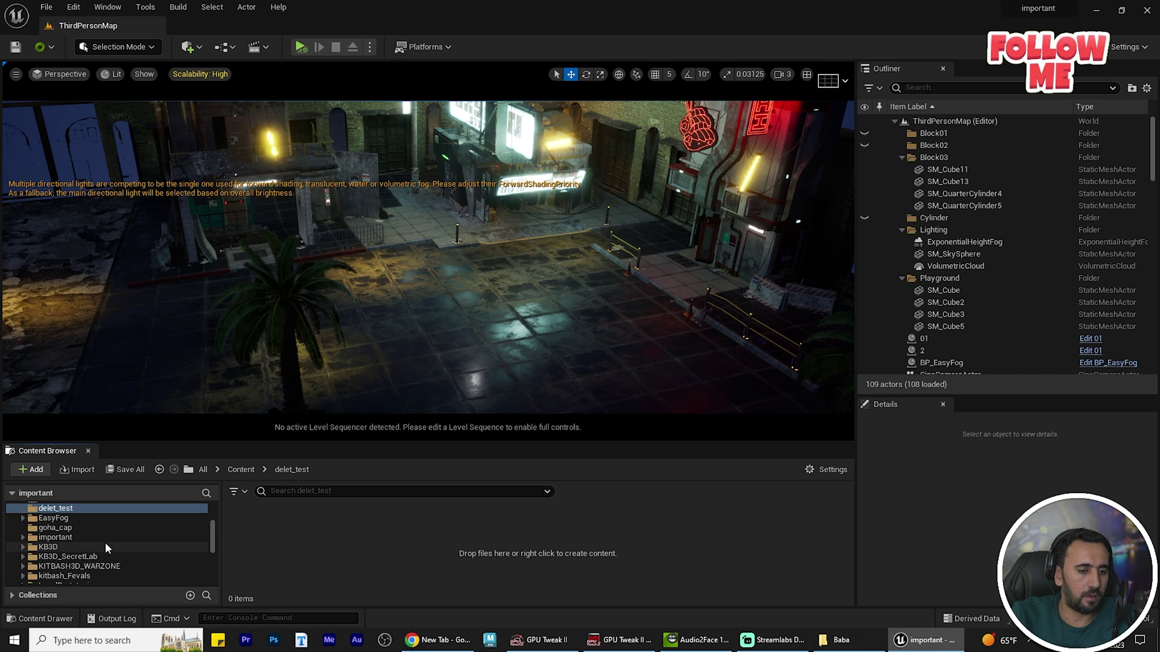
scroll(107, 544, "down", 2)
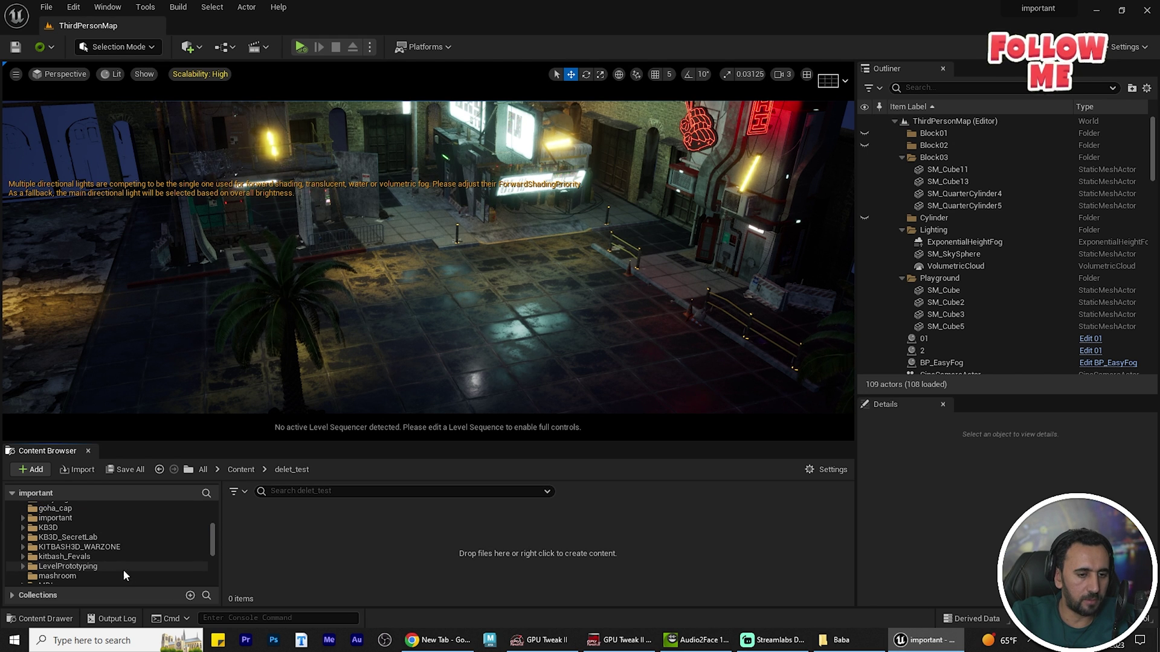
scroll(119, 562, "down", 2)
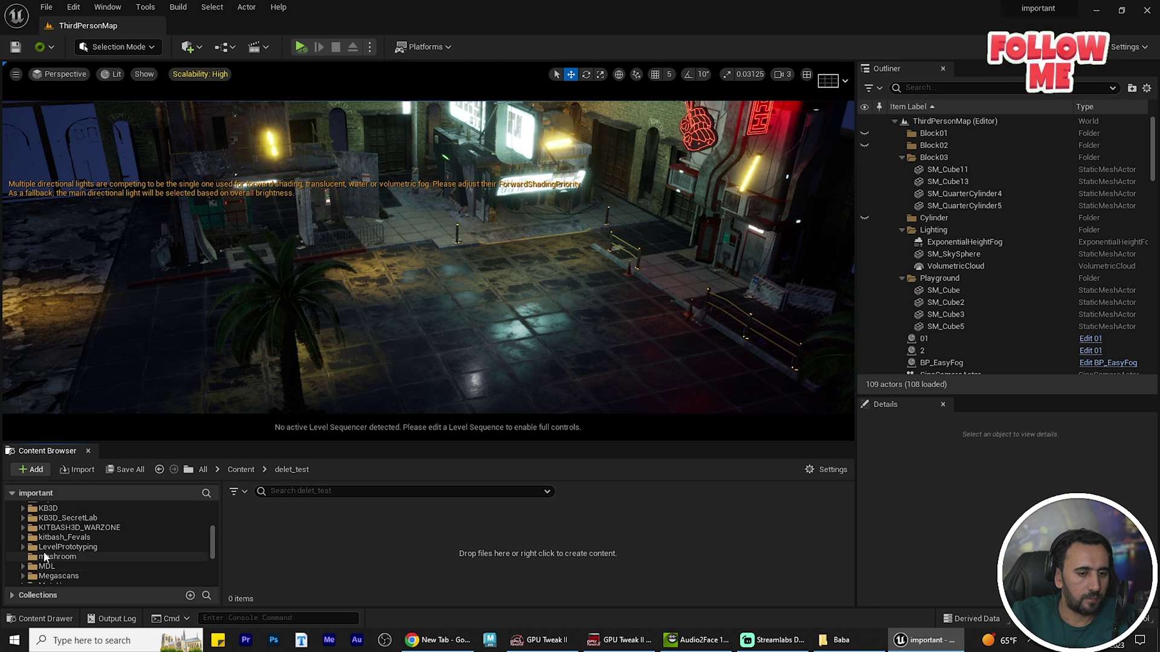
scroll(44, 552, "down", 2)
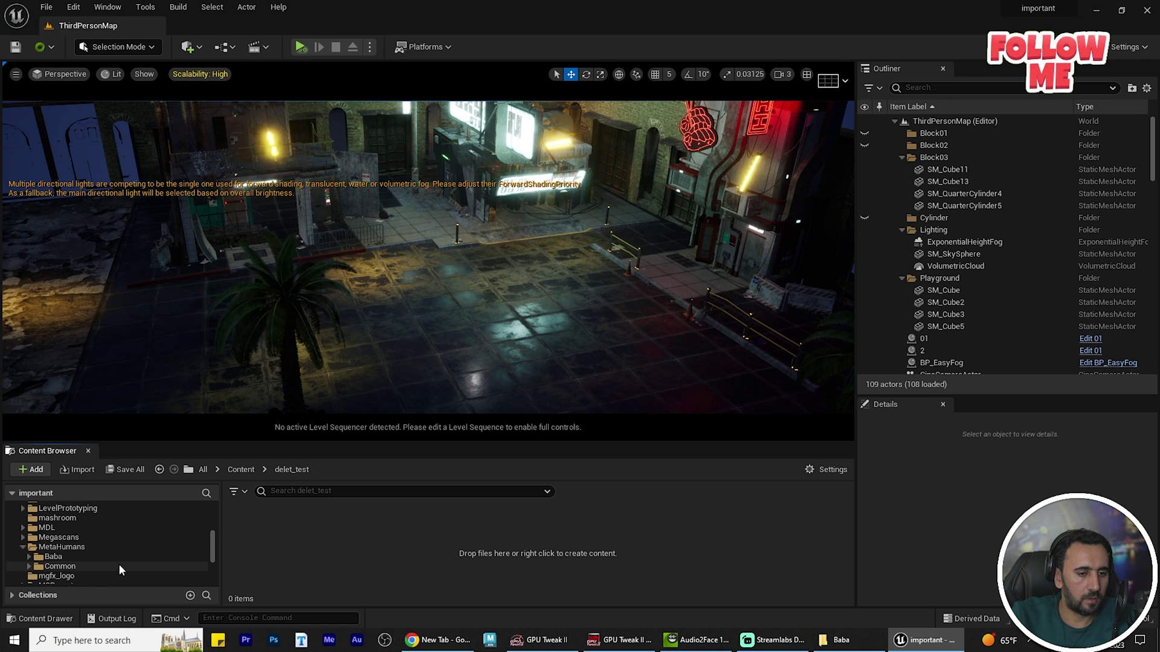
scroll(120, 570, "down", 2)
left_click(54, 537)
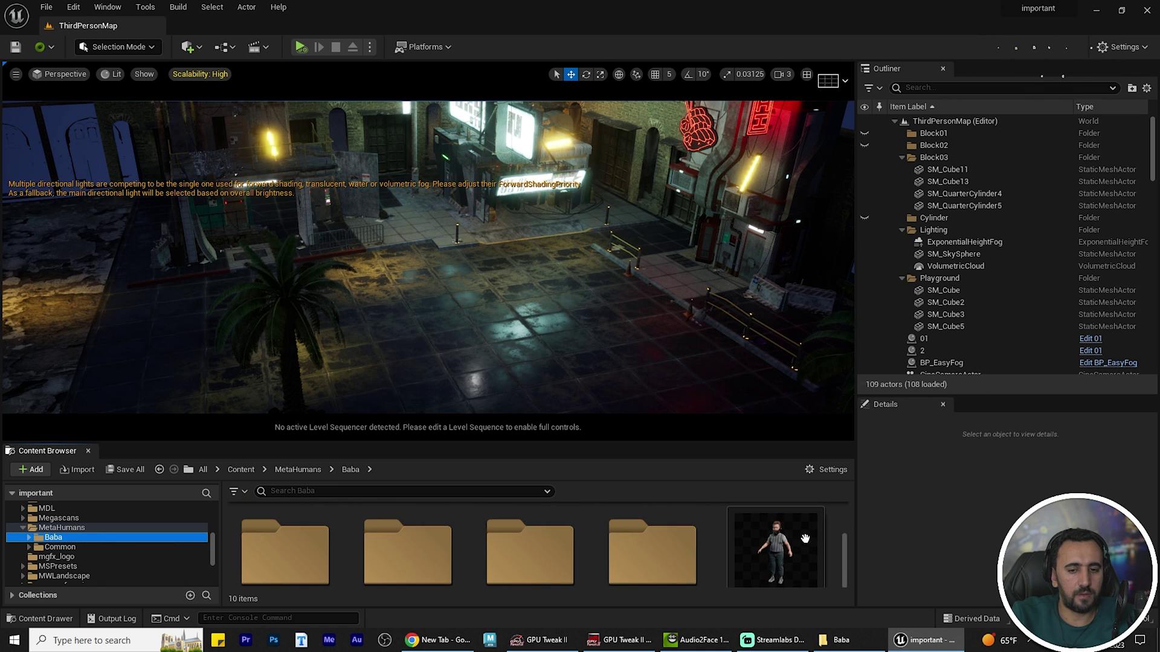
scroll(805, 539, "down", 1)
left_click_drag(805, 538, 502, 303)
- Select the placed BP_Baba character and focus on it to examine its front and face
left_click(534, 293)
scroll(538, 294, "up", 3)
right_click_drag(537, 293, 575, 307)
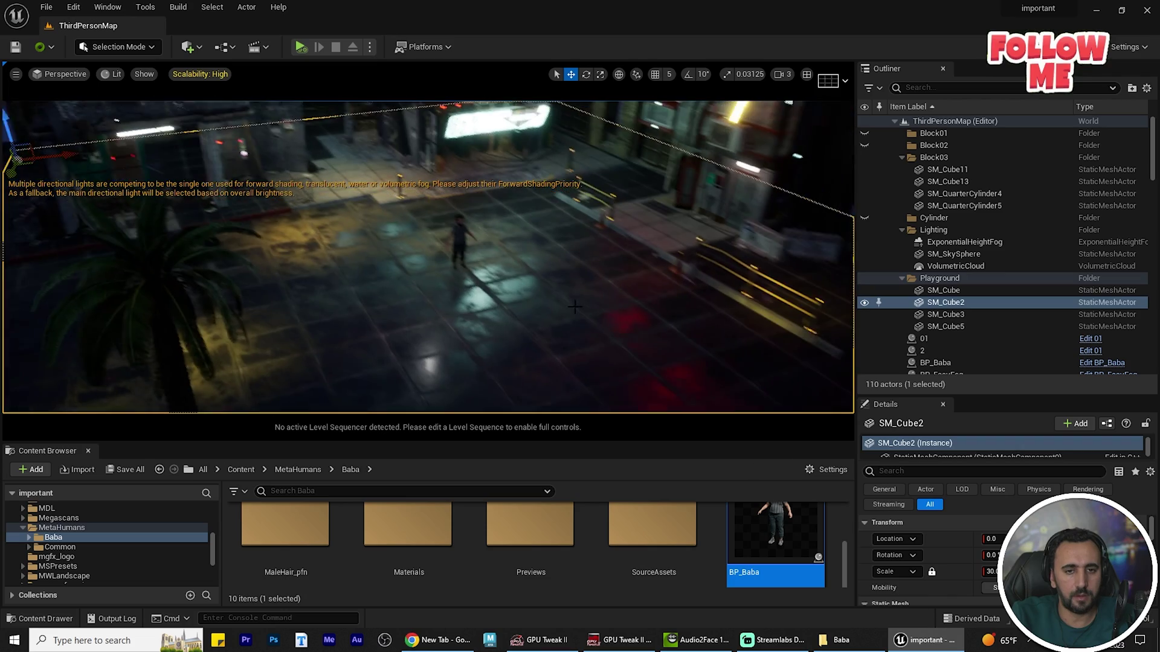
left_click(458, 245)
key("f")
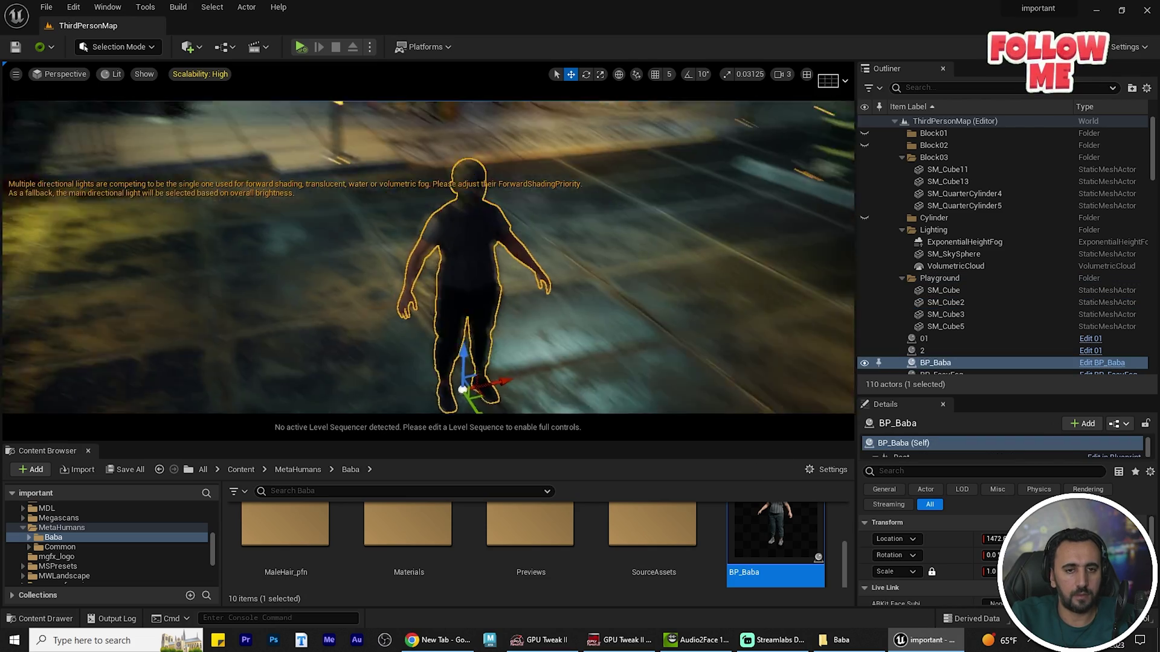
right_click_drag(457, 245, 492, 204)
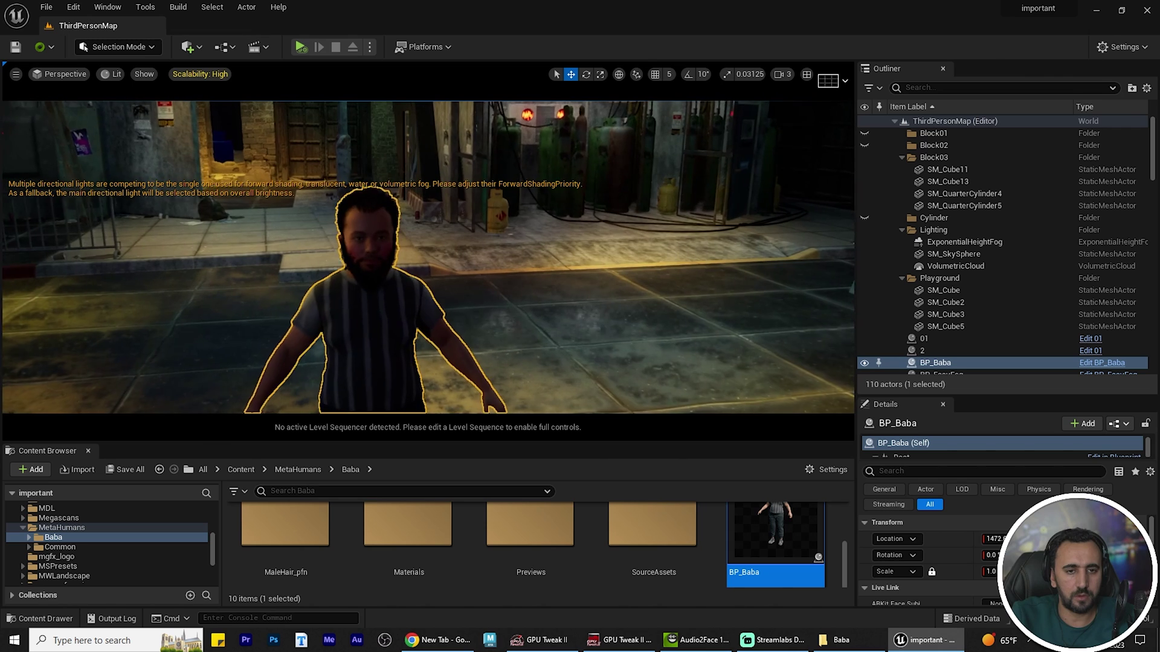
mouse_move(536, 259)
right_mouse_down()
mouse_move(520, 258)
mouse_move(535, 258)
right_mouse_up()
- Add a point light to the level and move it in front of the BP_Baba character
left_click(122, 51)
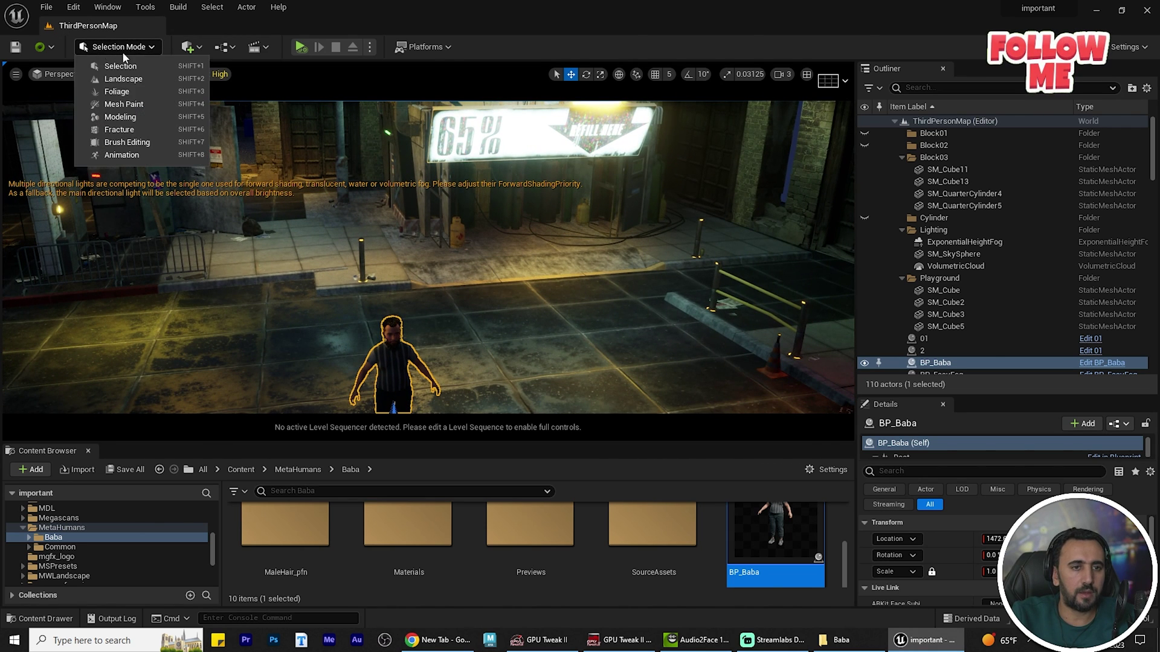
left_click(192, 48)
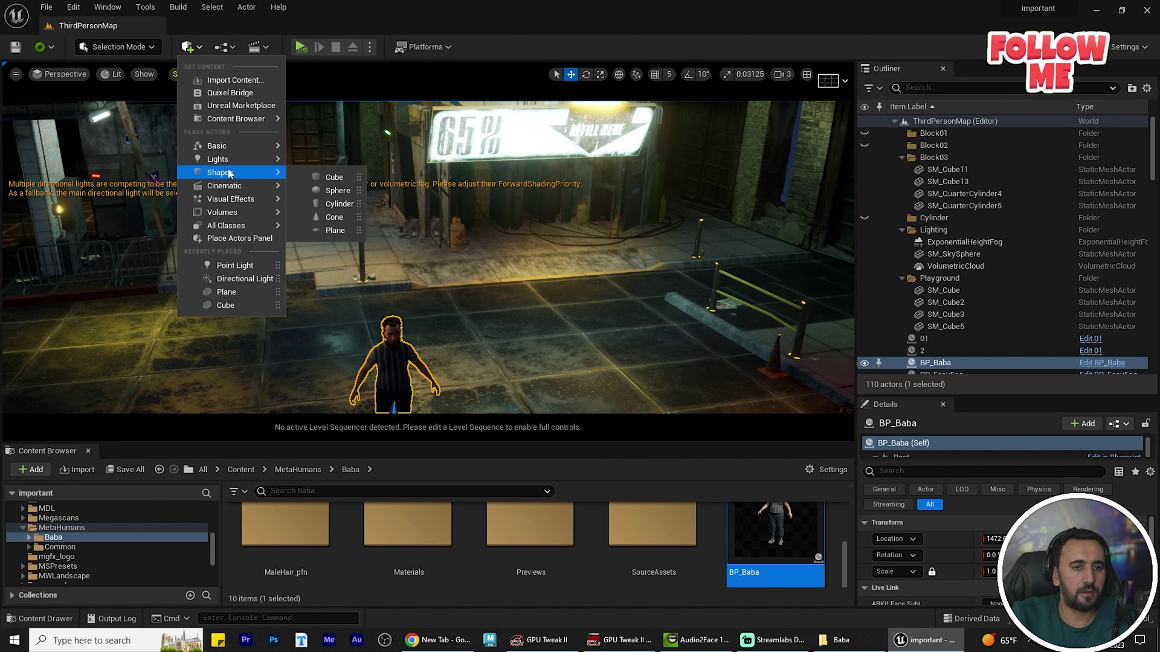
mouse_move(276, 165)
left_click_drag(333, 177, 369, 323)
mouse_move(369, 323)
right_mouse_down()
mouse_move(392, 335)
mouse_move(369, 324)
right_mouse_up()
left_click_drag(262, 230, 331, 351)
left_click_drag(307, 266, 304, 235)
right_click_drag(323, 270, 242, 270)
right_click_drag(362, 266, 473, 255)
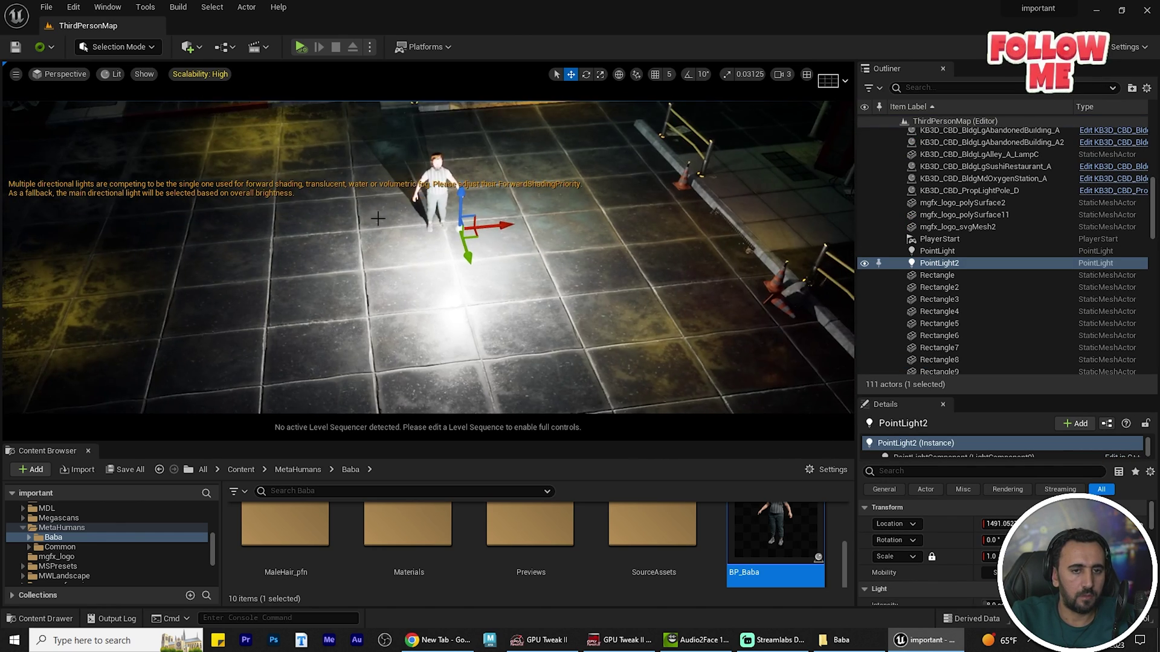
- Delete the surplus light PointLight next to the newly added one
left_click(473, 264)
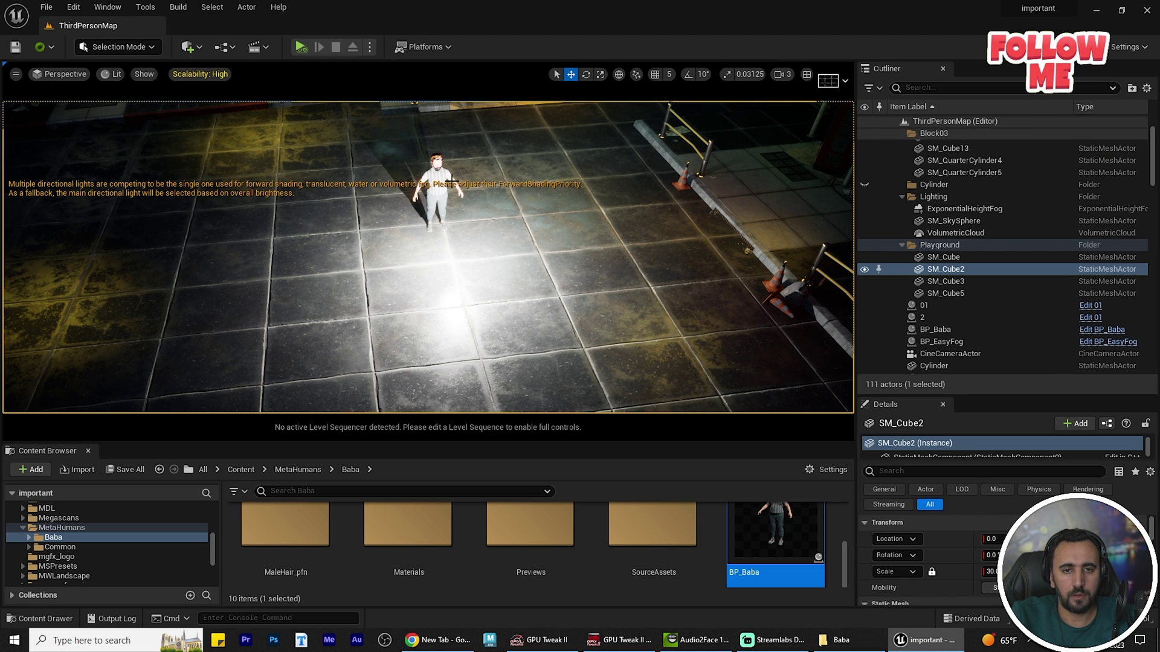
right_click_drag(540, 231, 541, 231)
right_click_drag(511, 278, 487, 266)
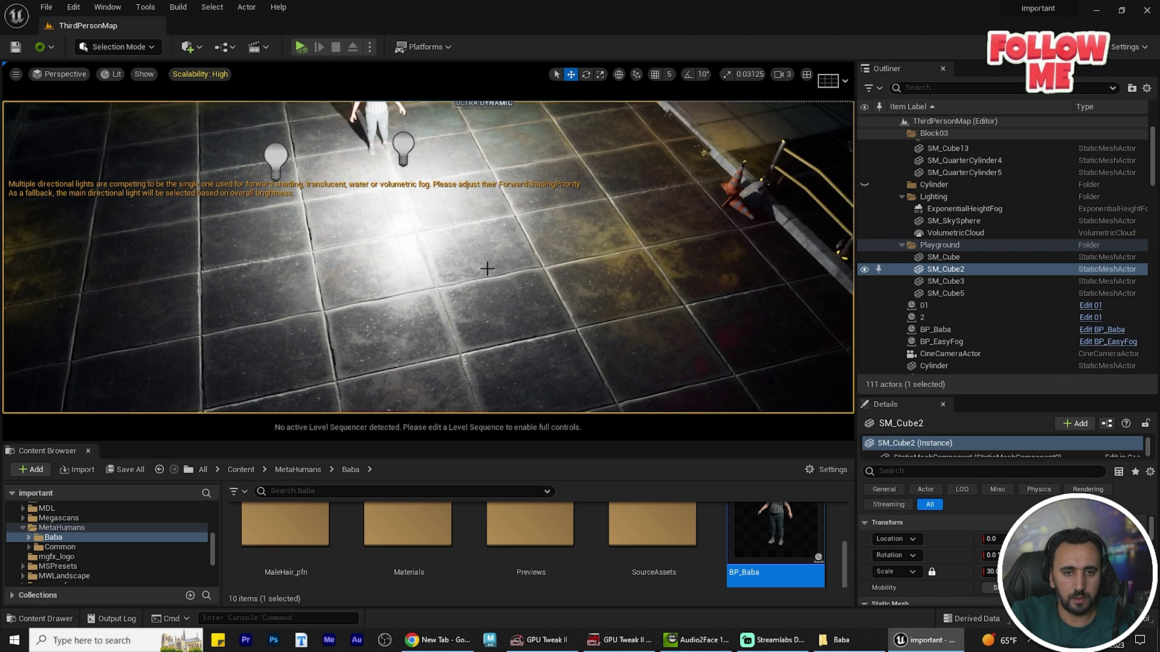
left_click(413, 154)
left_click(272, 148)
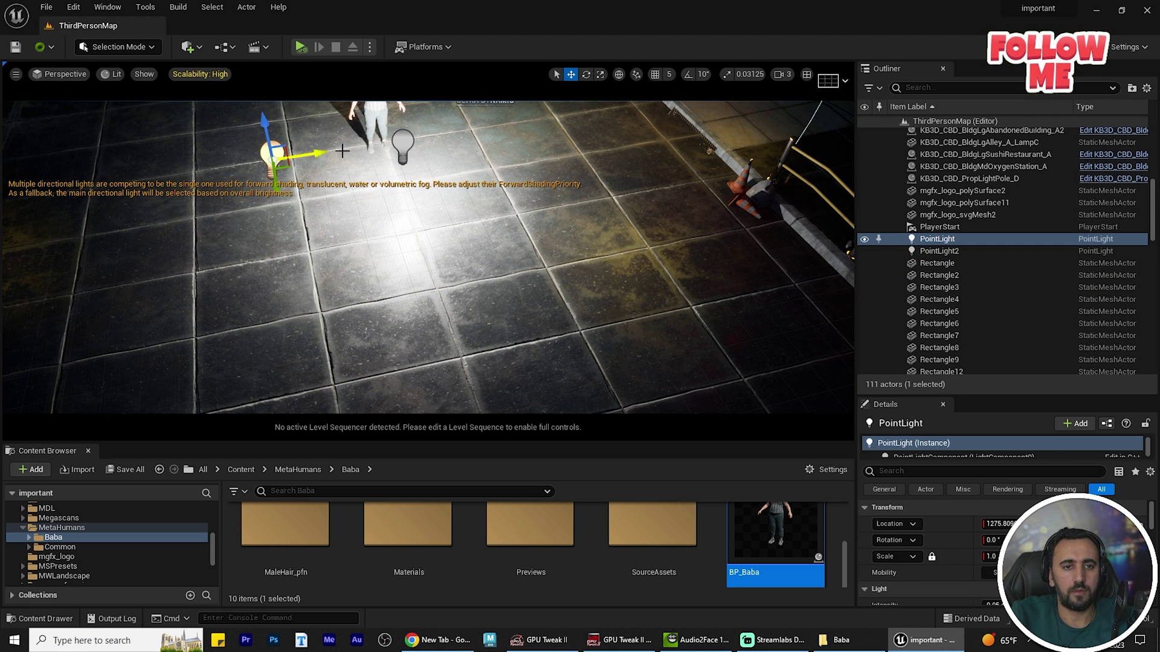
key("Delete")
- Set the intensity of PointLight2 to 0.5 and check the lighting on the character's face
left_click(397, 138)
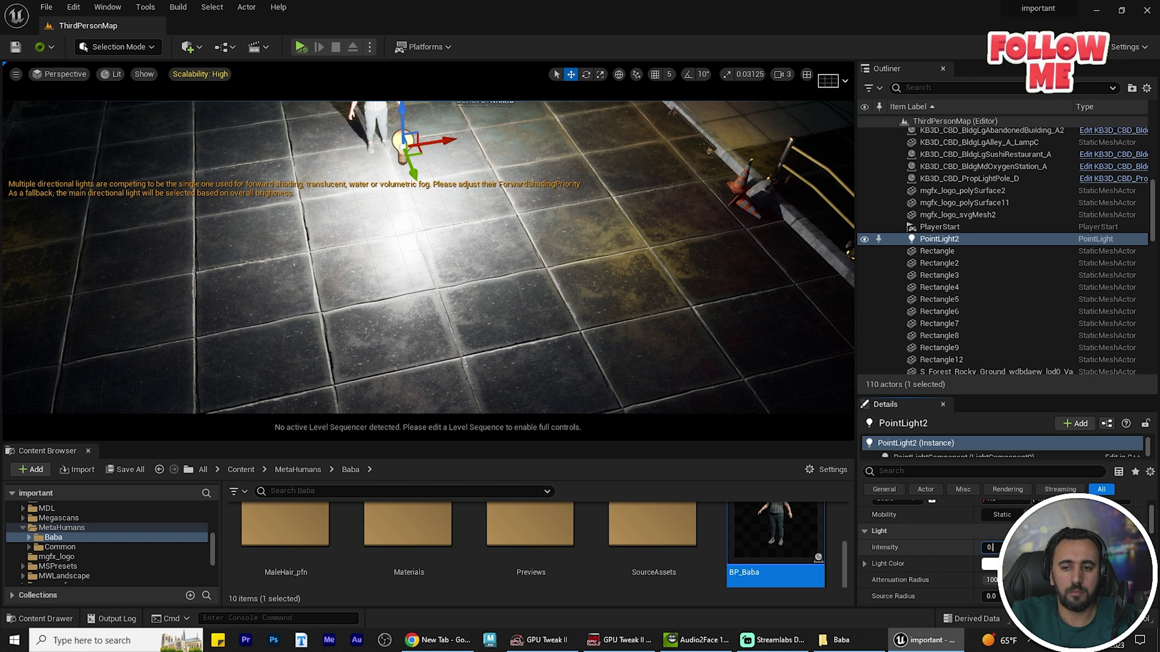
type("0.5")
key("Return")
mouse_move(290, 329)
right_mouse_down()
mouse_move(326, 248)
mouse_move(283, 335)
right_mouse_up()
key("w")
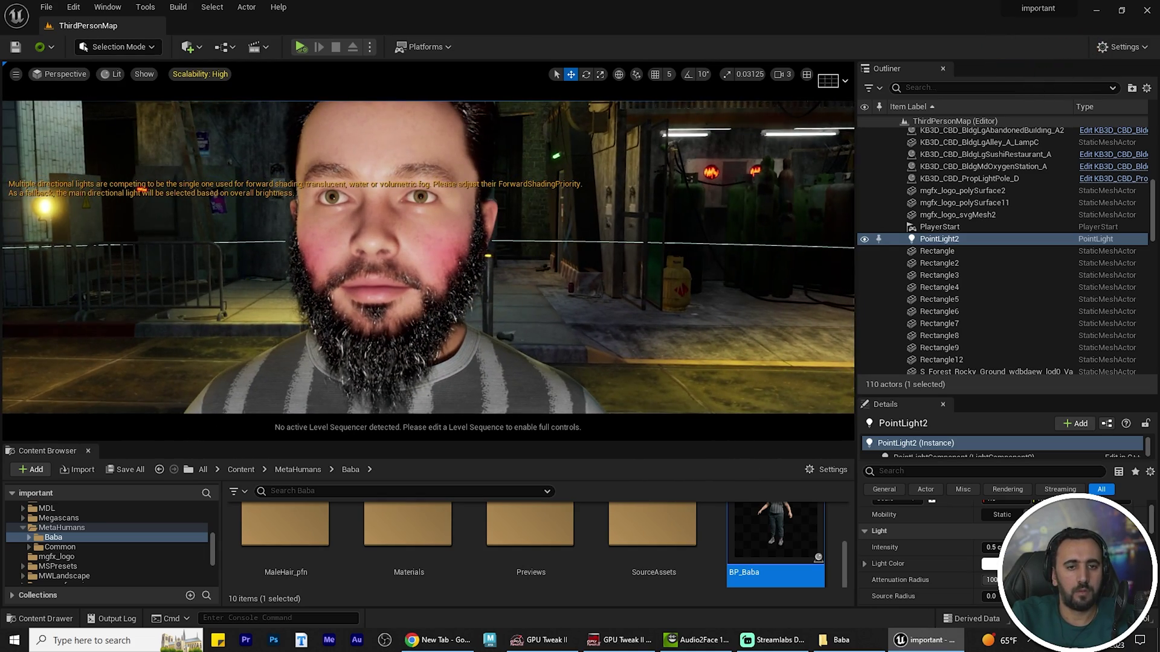
- Set the LODSync component's Forced LOD to 1 in the BP_Baba blueprint and save the blueprint
double_click(776, 538)
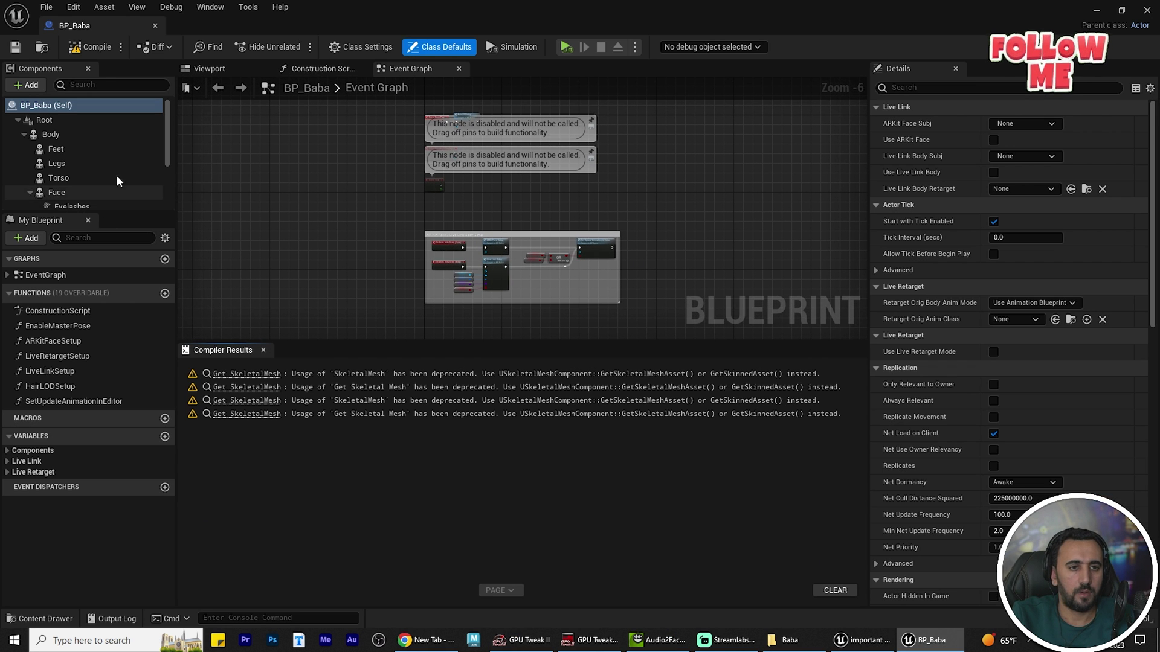
scroll(116, 176, "down", 2)
left_click(64, 199)
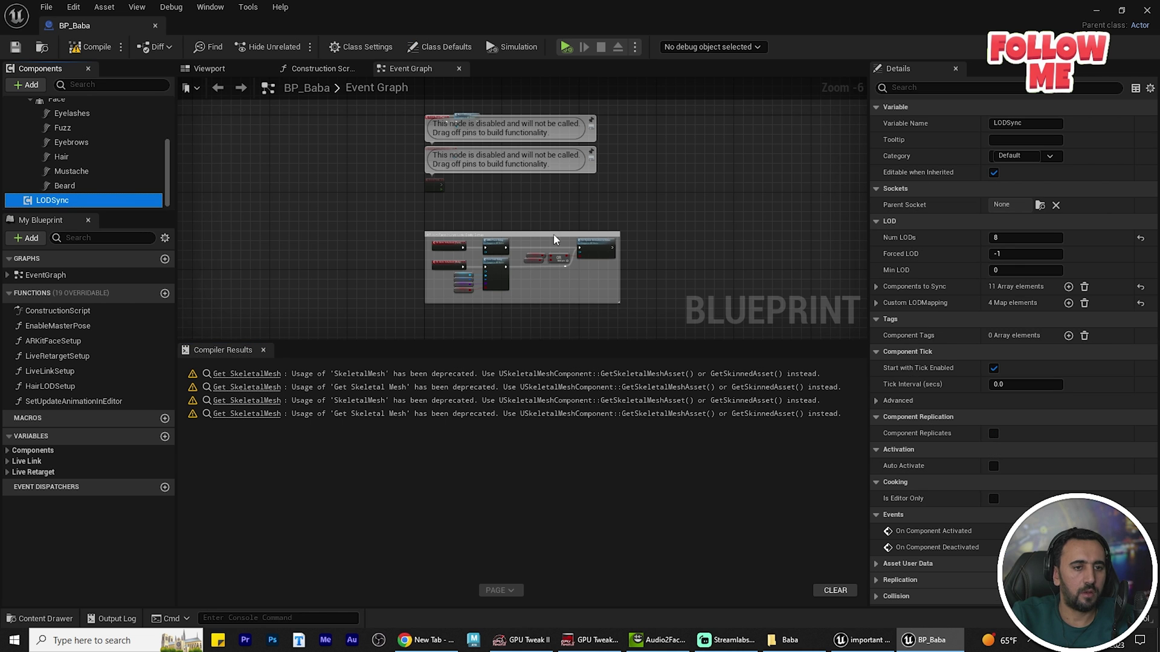
left_click(1025, 254)
type("1")
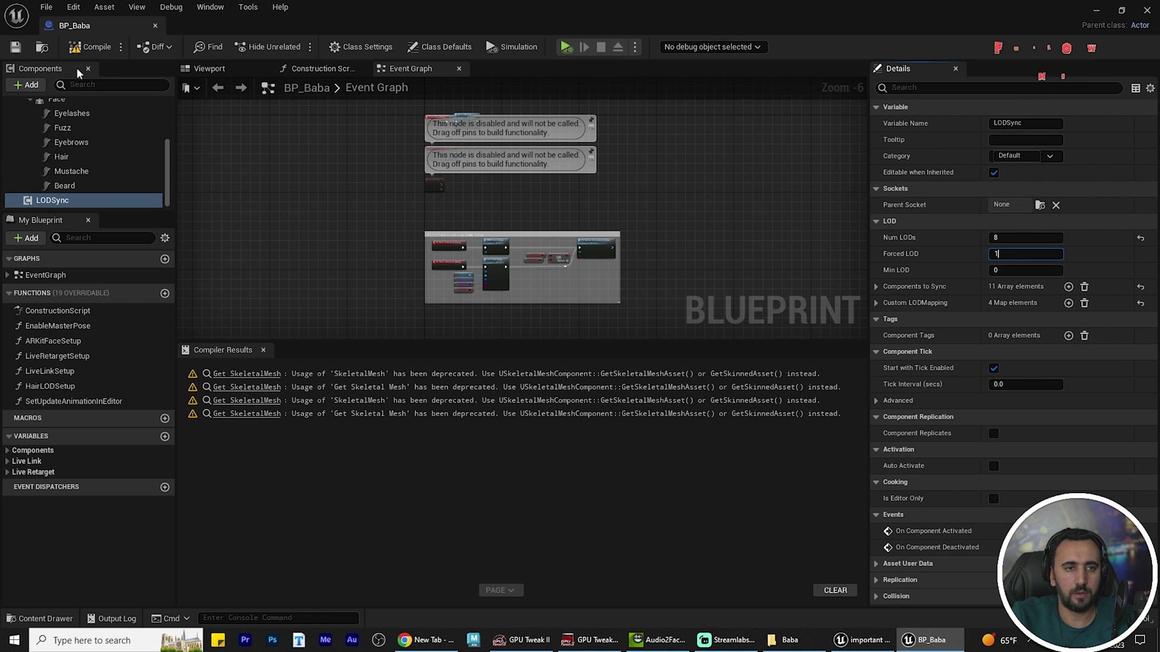
left_click(16, 49)
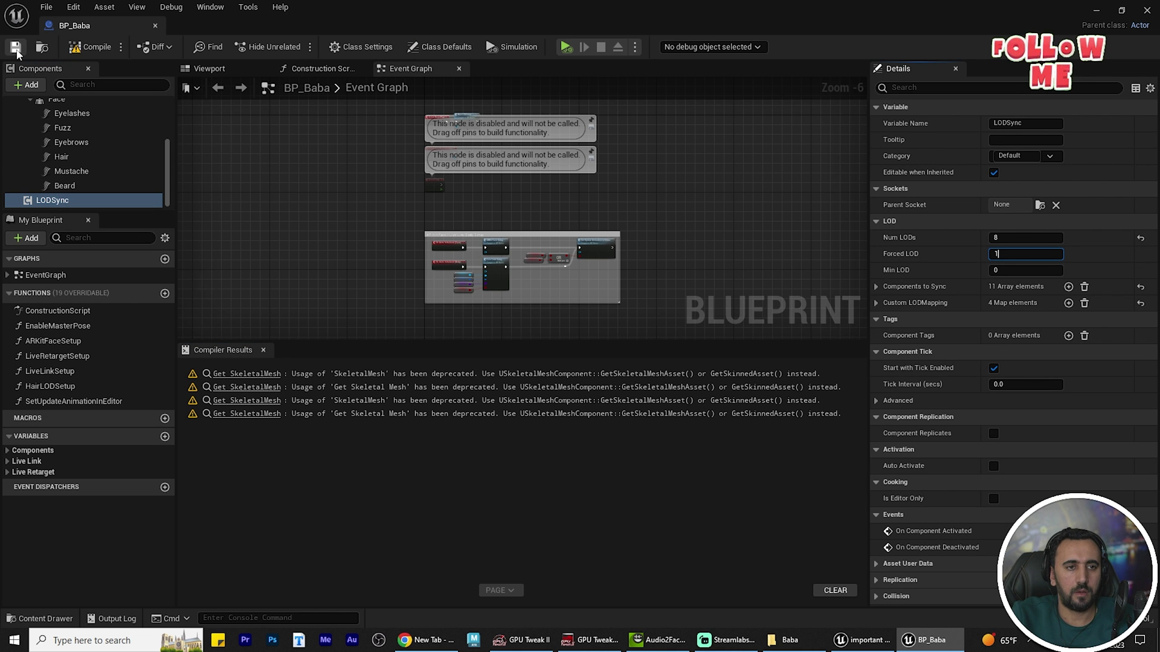
- Close the BP_Baba blueprint and set the intensity of PointLight2 to 0.2
left_click(1140, 10)
right_click_drag(538, 338, 541, 356)
right_click_drag(622, 267, 622, 302)
left_click(990, 548)
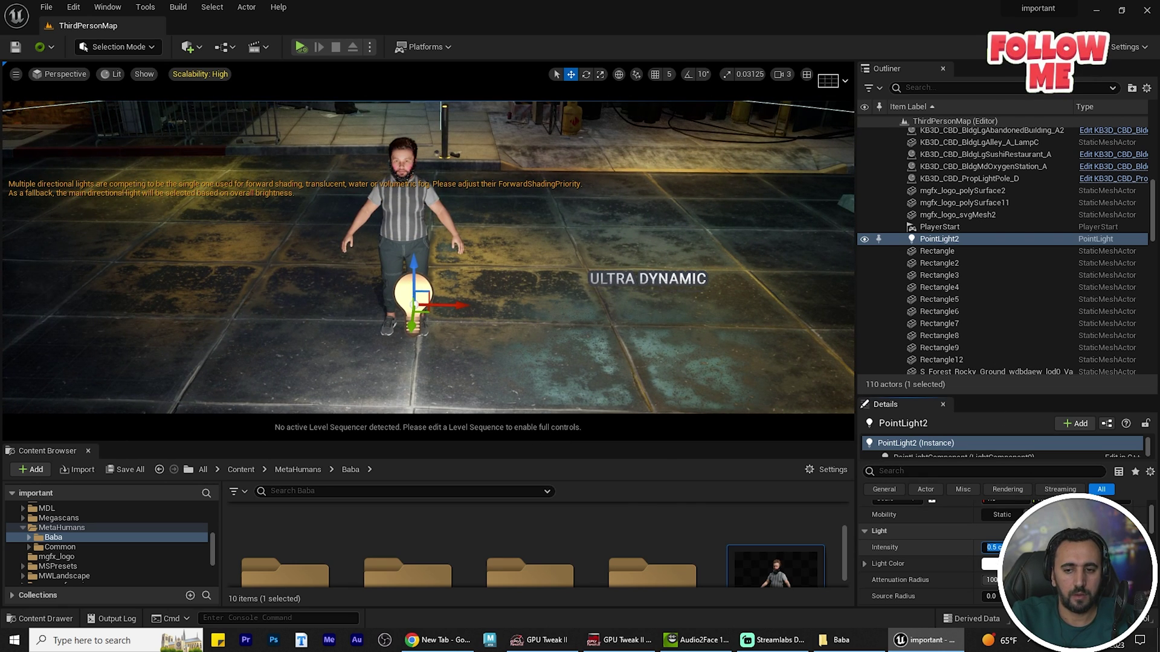
type("0.2")
key("Return")
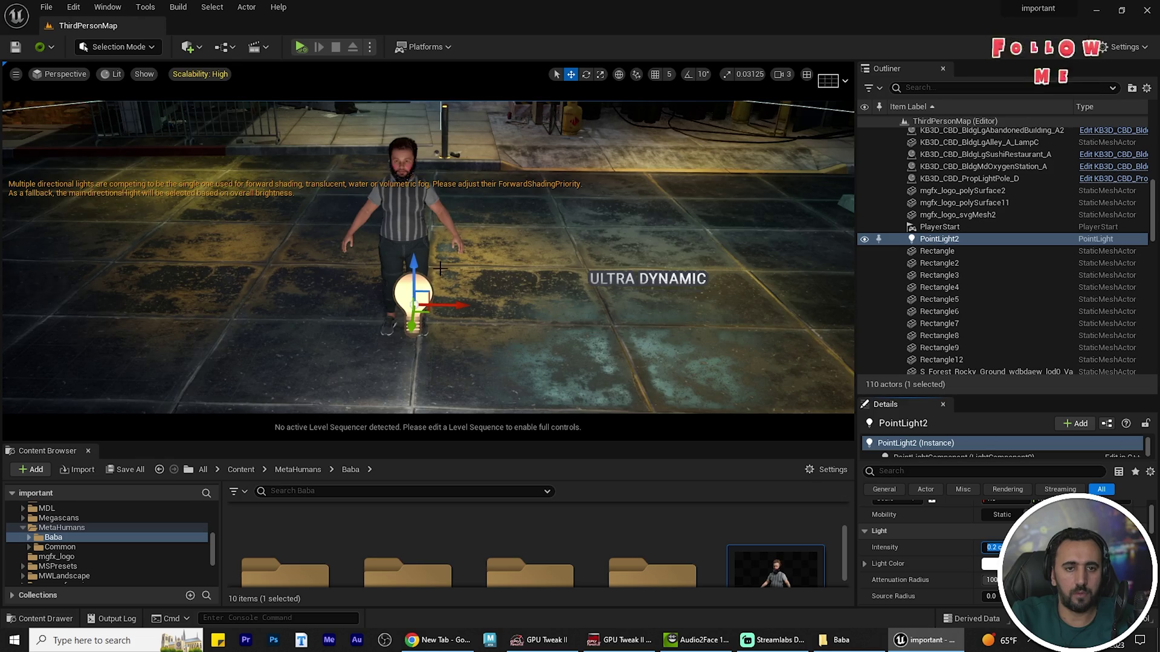
- Add BP_Baba to the selection with PointLight2 and move both together across the ground to a new spot in the level
right_click_drag(585, 268, 568, 236)
key("w")
right_click_drag(451, 133, 454, 128)
key("s")
mouse_move(300, 252)
right_mouse_down()
mouse_move(284, 314)
mouse_move(296, 321)
mouse_move(284, 329)
mouse_move(300, 252)
right_mouse_up()
left_click(301, 250, "ctrl")
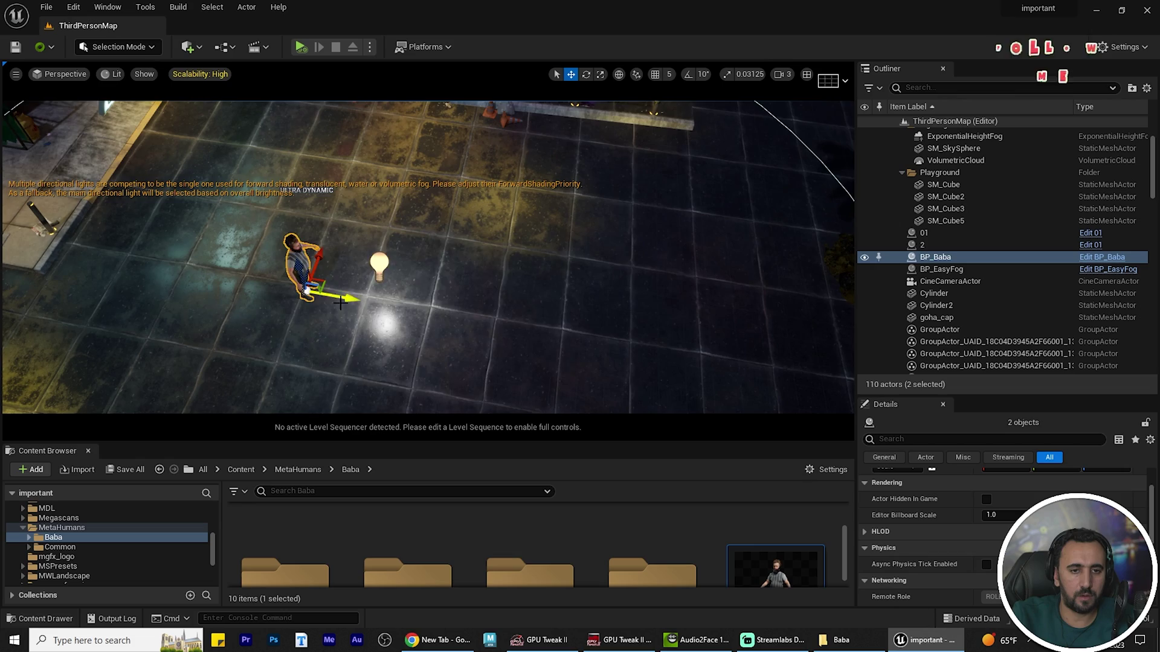
left_click_drag(341, 302, 513, 330)
right_click_drag(514, 330, 465, 233)
key("w")
key("s")
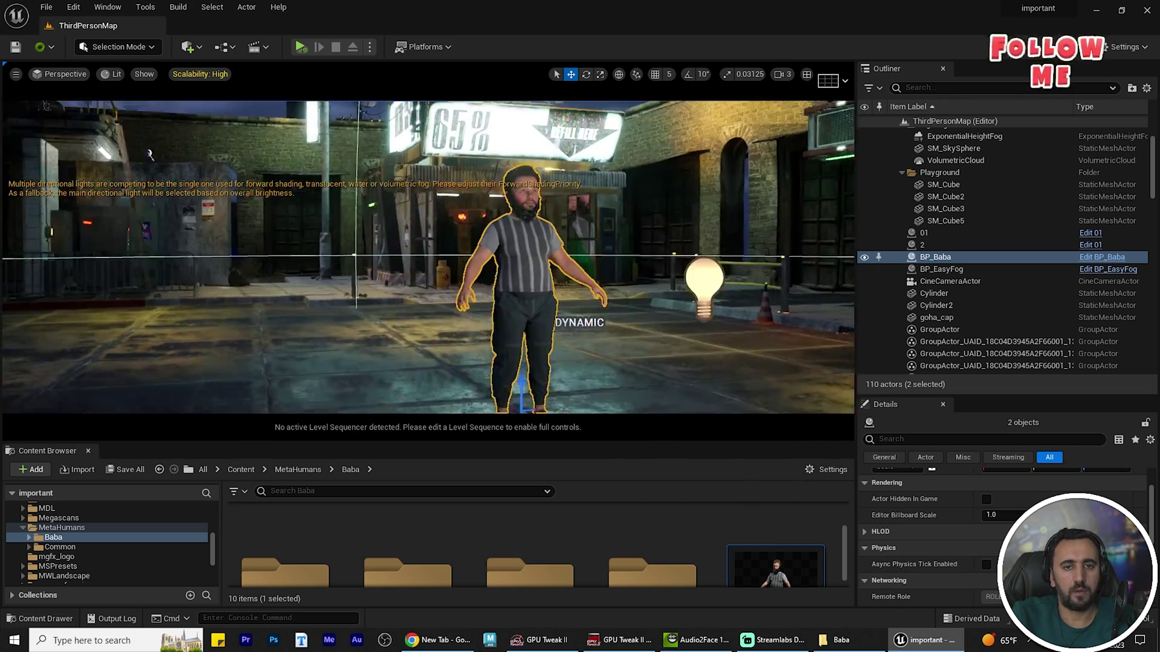
right_click_drag(150, 155, 150, 156)
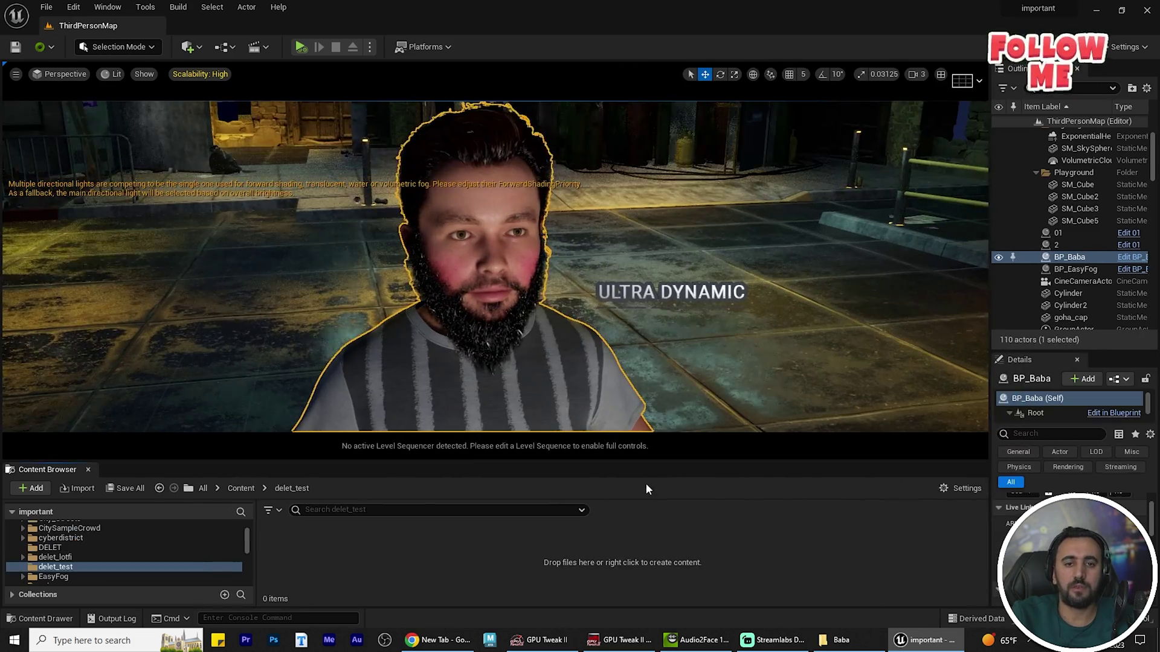
- Start an Omniverse facial animation import into the delet_test folder, using test_subsrieb.usd from the desktop folder dele_anim as the input file
right_click(705, 525)
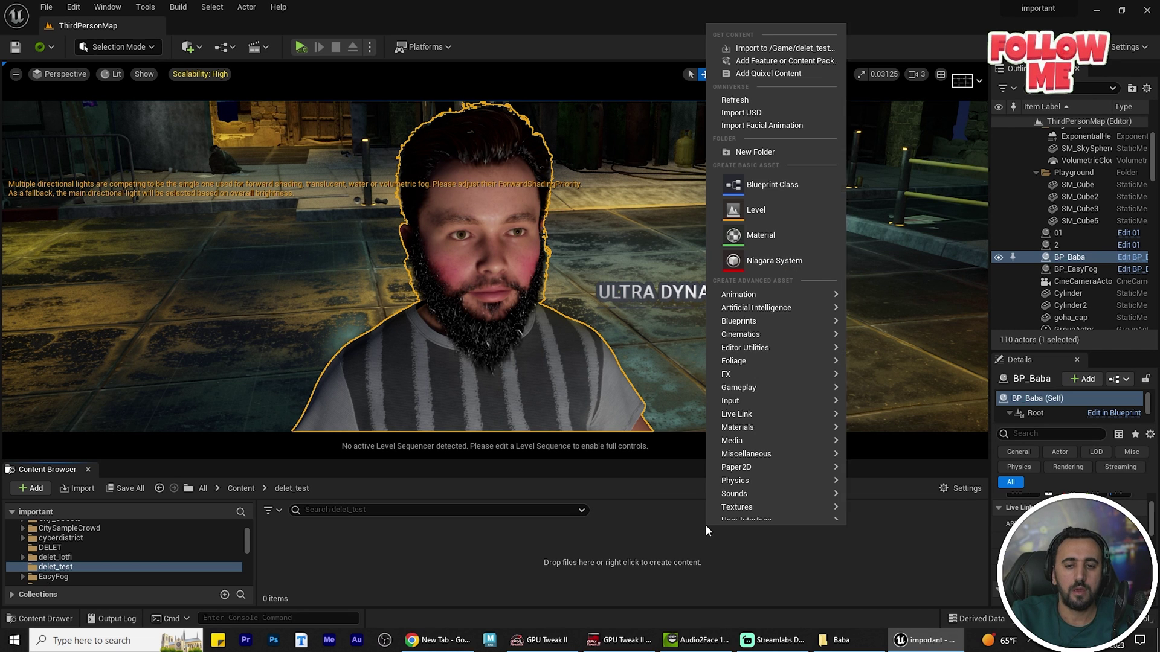
left_click(779, 126)
left_click(689, 277)
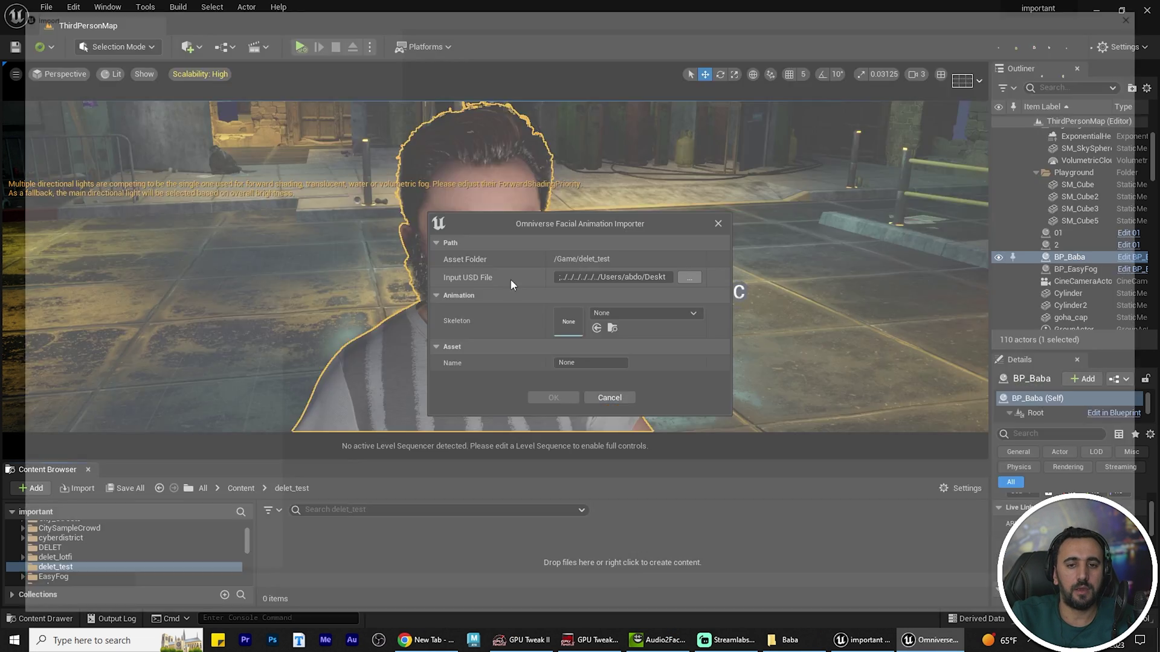
left_click(75, 452)
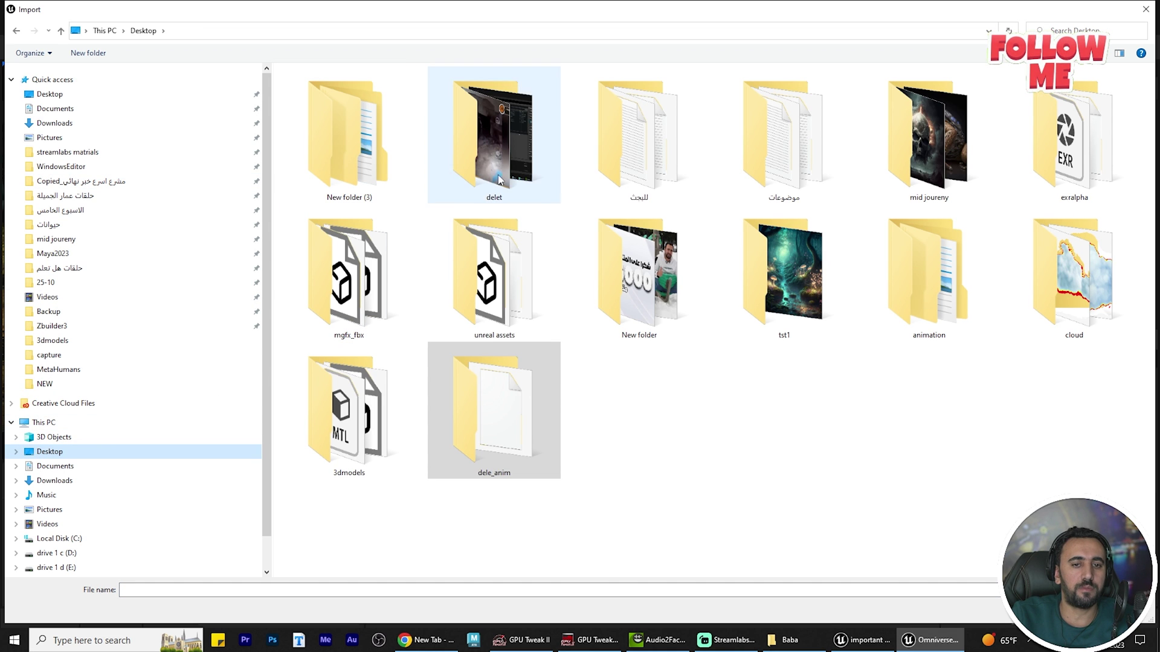
double_click(515, 413)
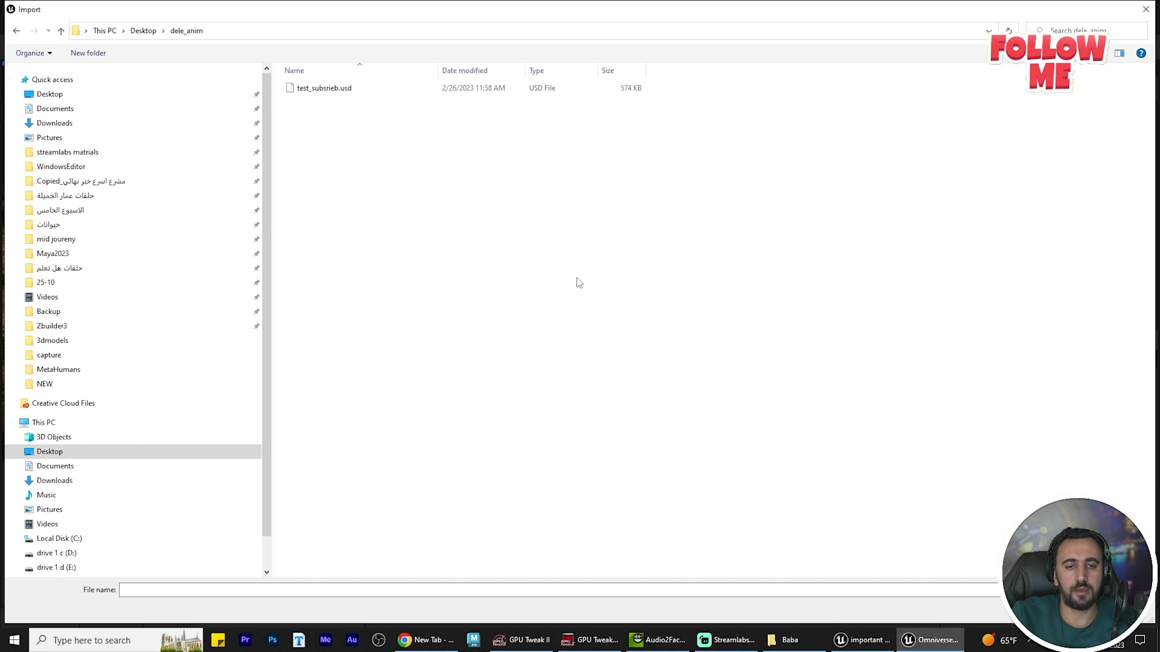
double_click(337, 89)
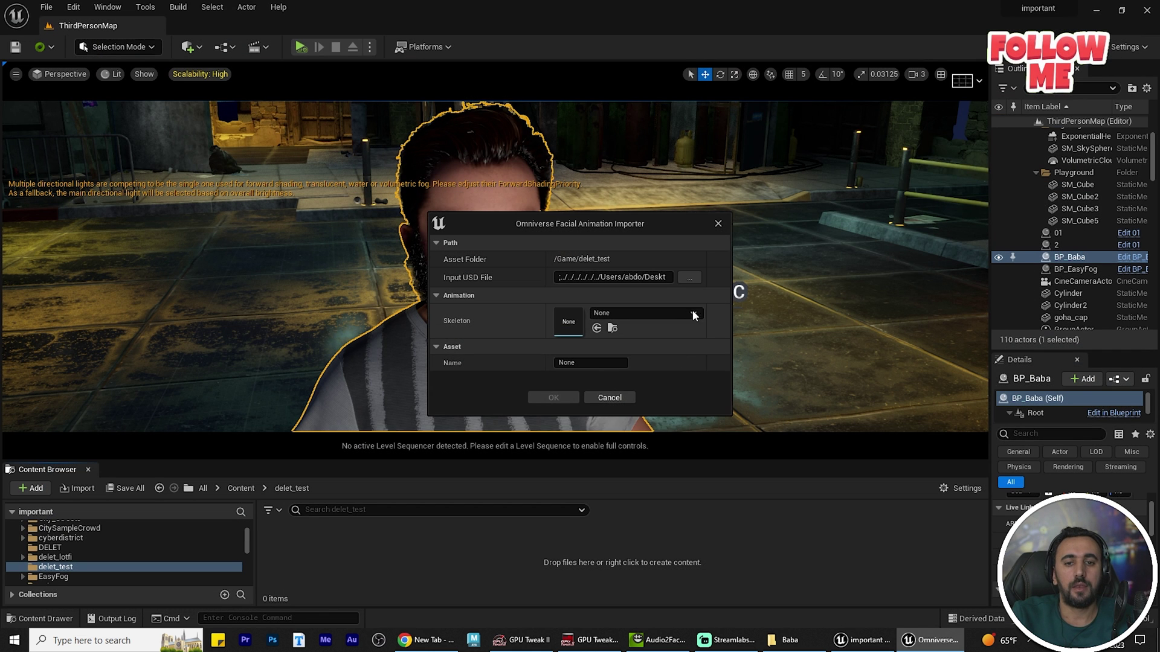
- Set the import skeleton to Face_Archetype_Skeleton from MetaHumans/Common/Face and import the facial animation
left_click(681, 313)
type("face")
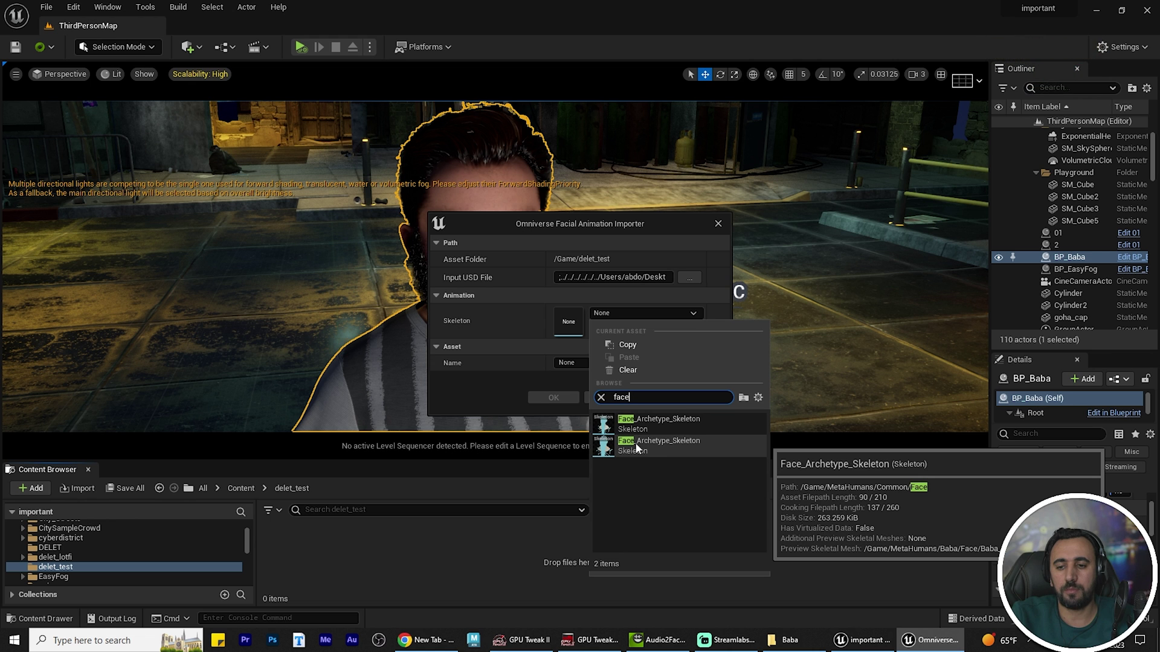
left_click(635, 447)
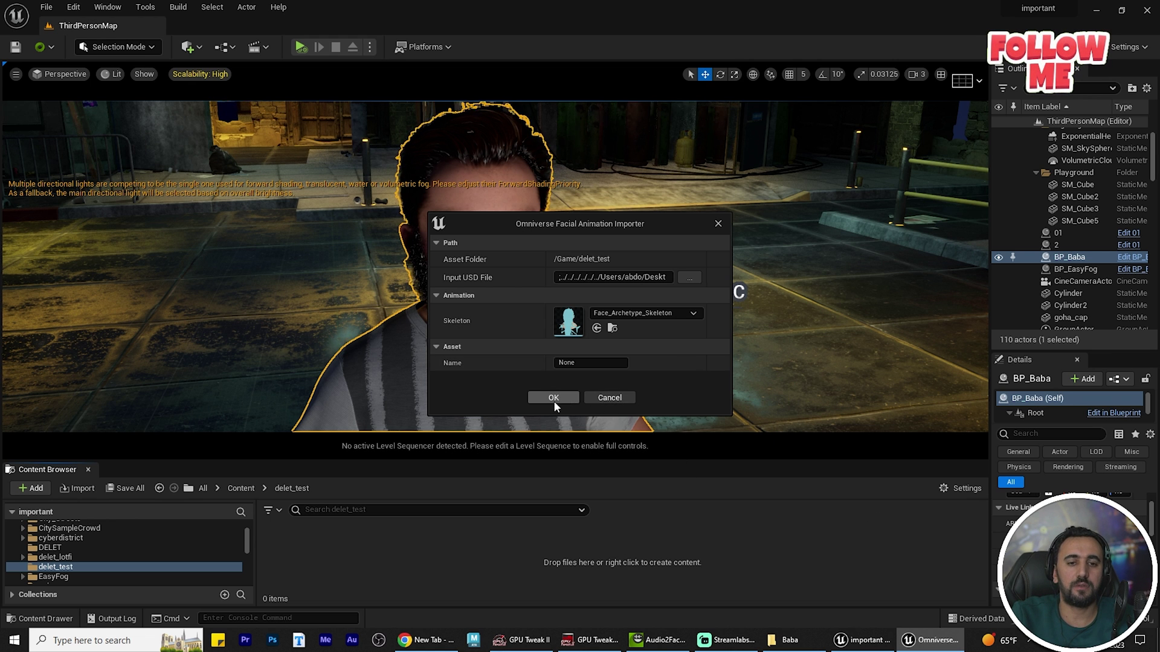
left_click(554, 398)
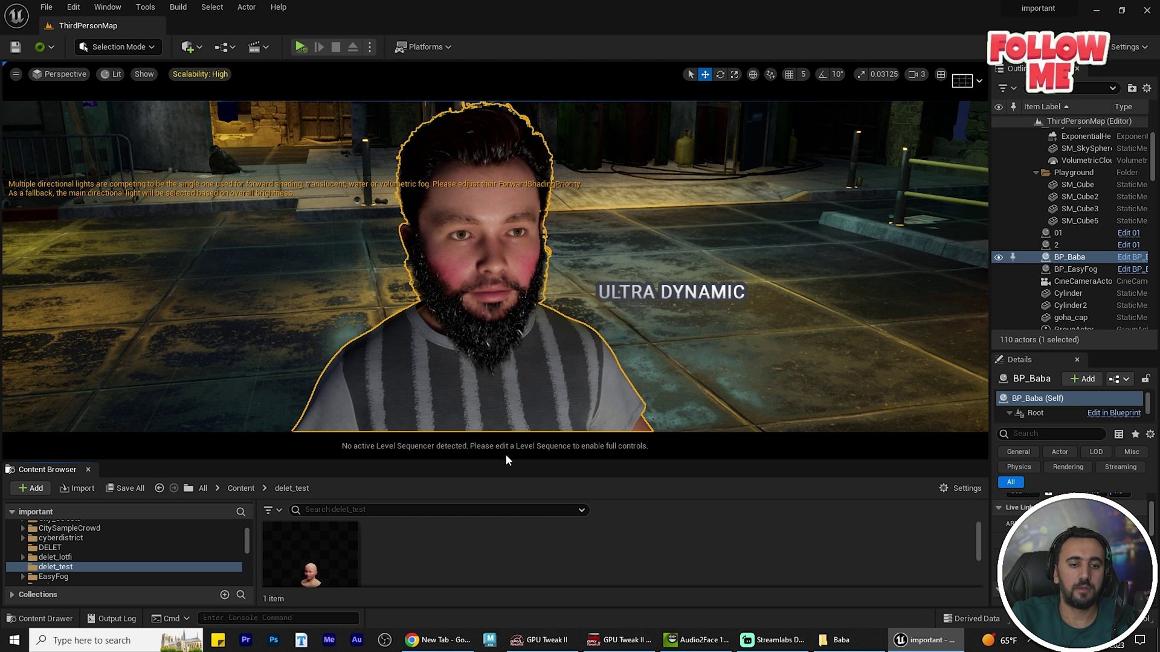
- Open the imported facial animation, examine its playback on the preview head from close up, and close the animation editor
left_click(316, 569)
double_click(316, 570)
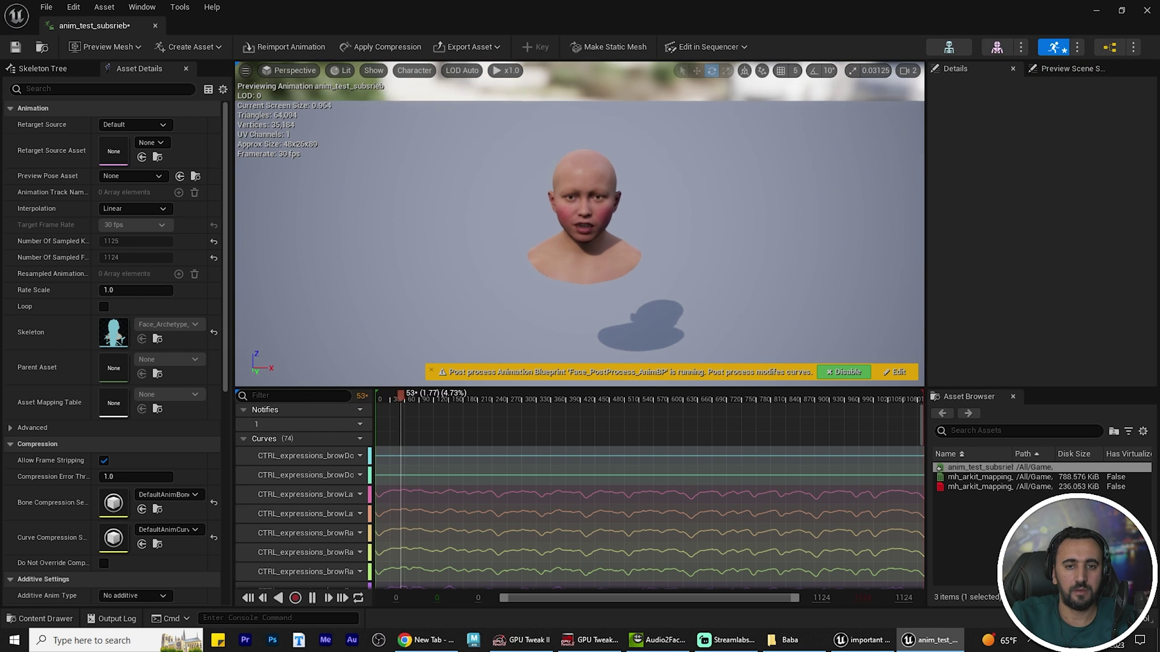
right_click_drag(580, 224, 604, 224)
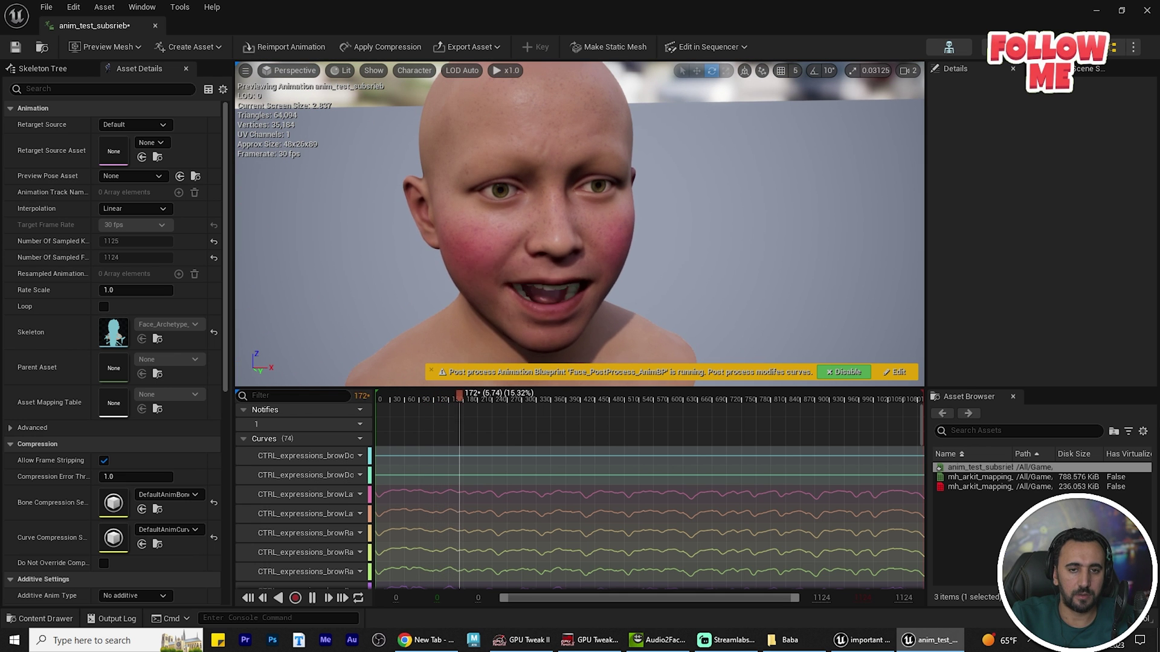
middle_click_drag(580, 223, 581, 284)
scroll(579, 224, "down", 3)
middle_click_drag(580, 224, 580, 175)
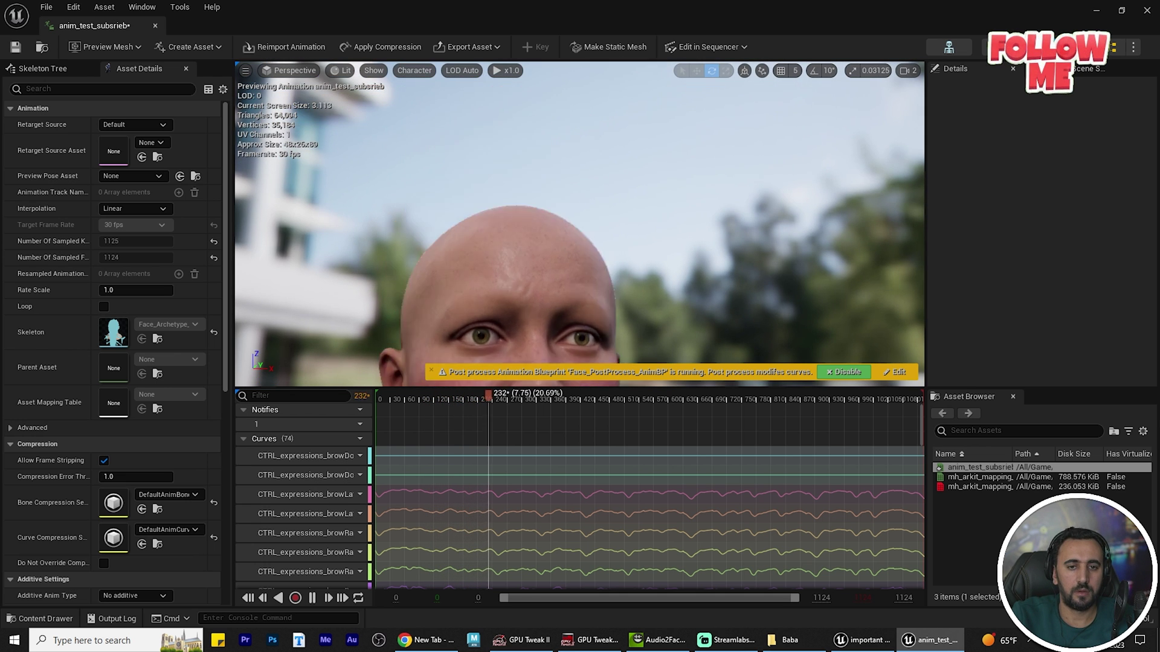
right_click_drag(580, 223, 561, 296)
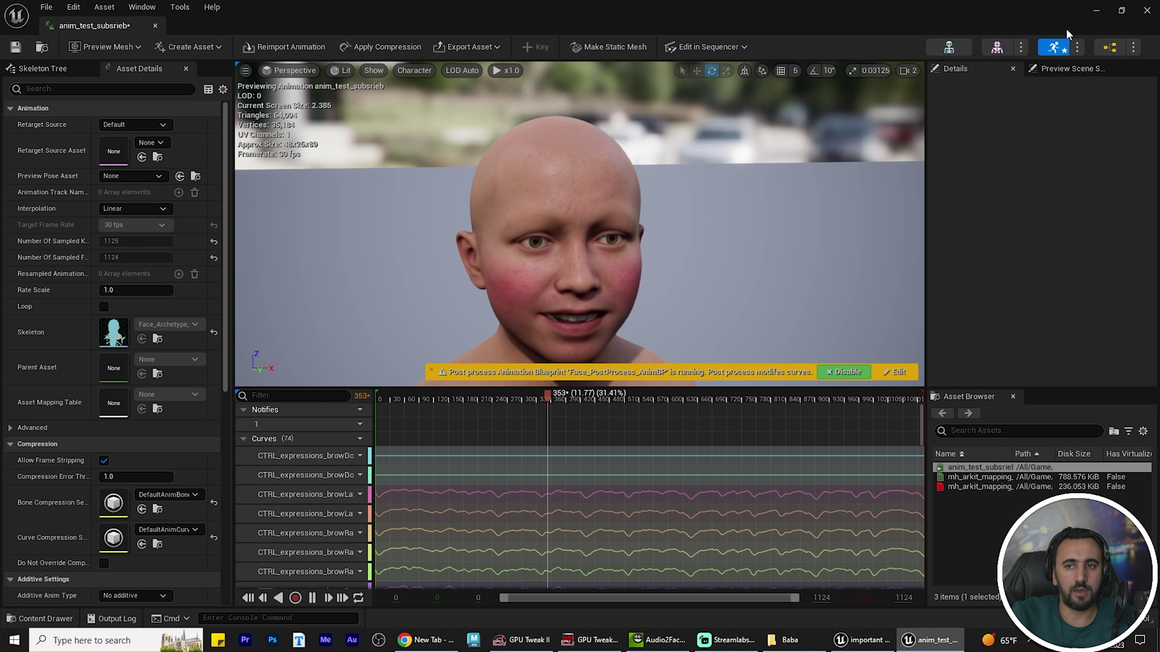
left_click(1148, 11)
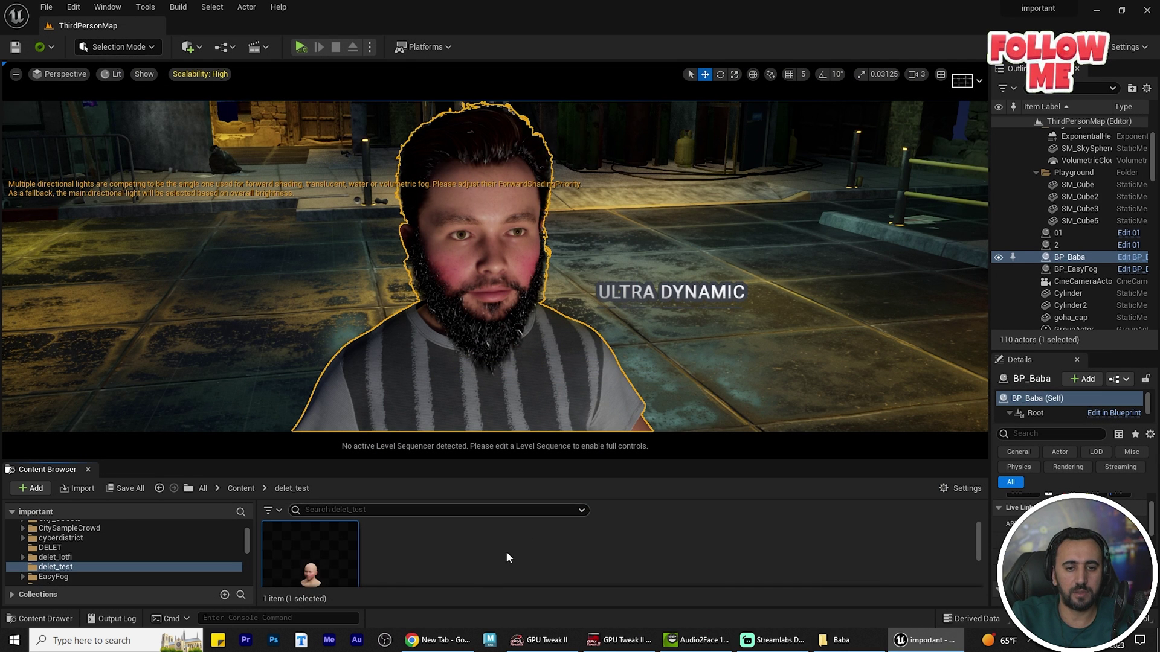
- Create a level sequence in the delet_test folder with the default name NewLevelSequence and open it in Sequencer
right_click(449, 555)
mouse_move(523, 367)
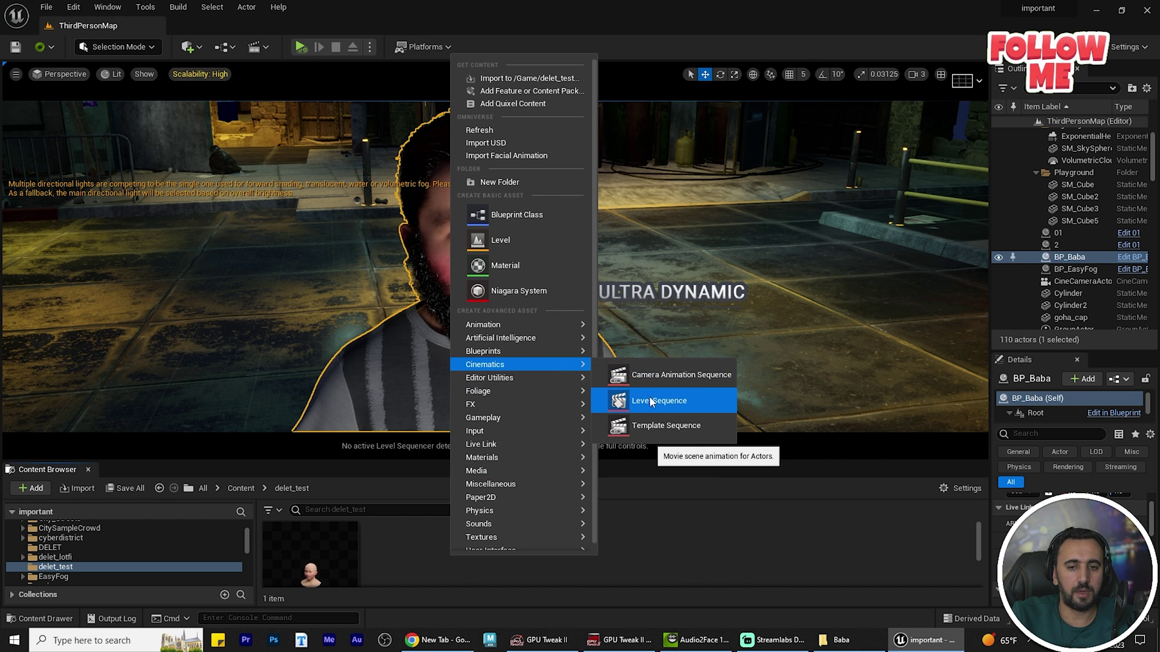
left_click(641, 401)
double_click(414, 560)
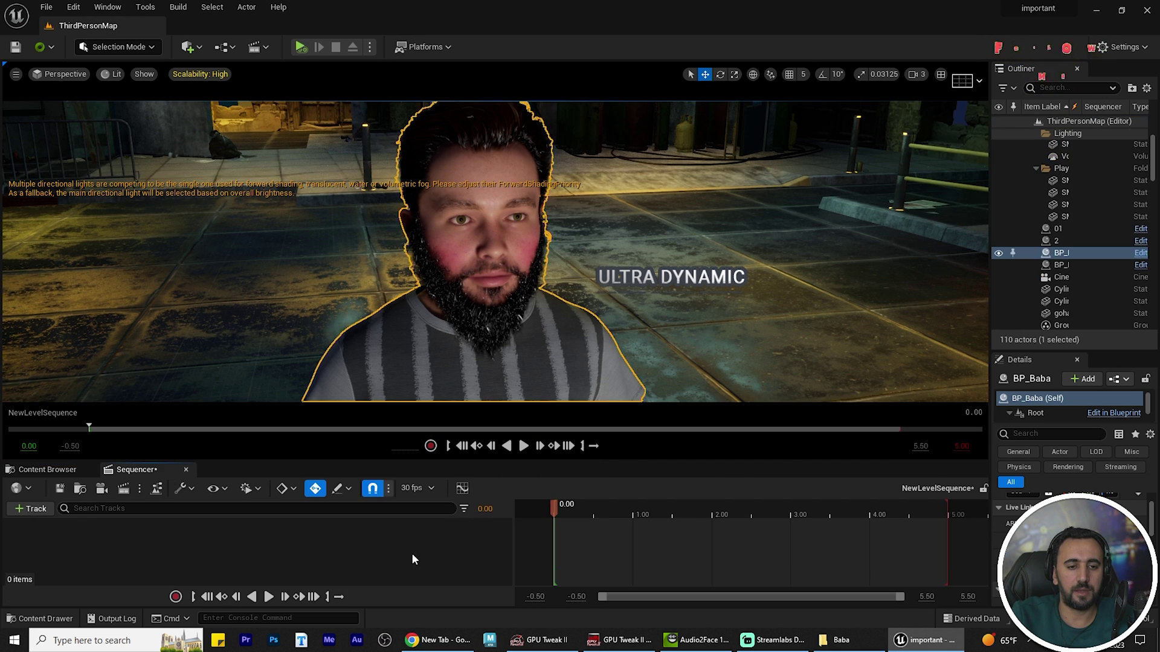
- Enlarge the Sequencer and Outliner areas, frame the character in the viewport and add BP_Baba to the sequence
left_click_drag(243, 460, 245, 412)
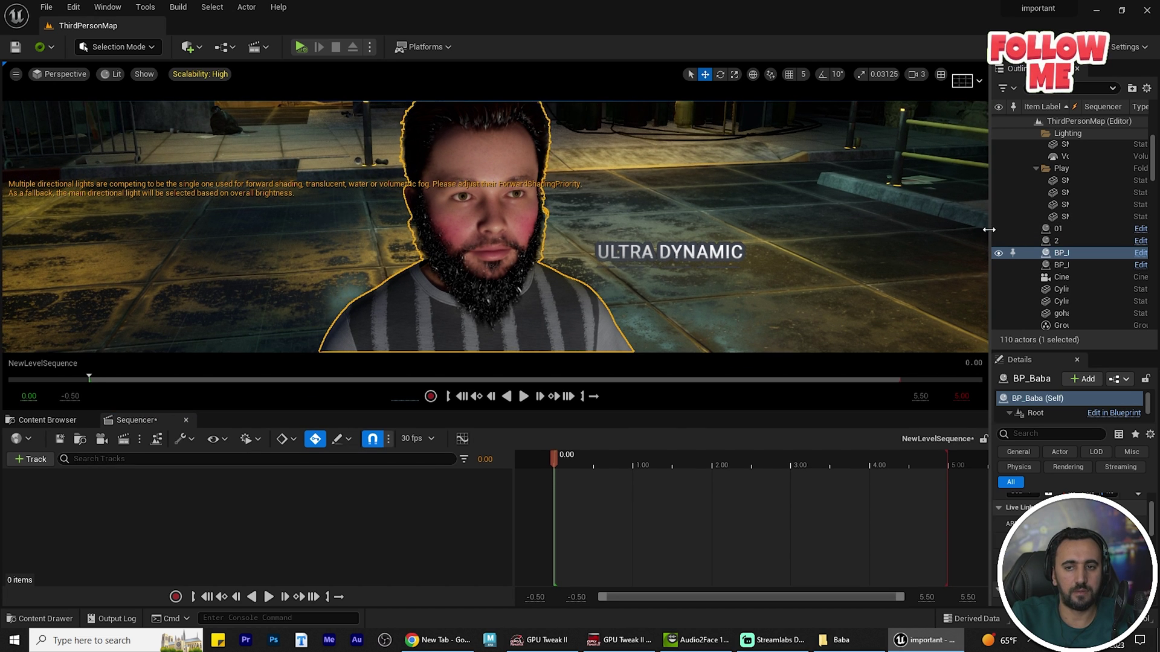
left_click_drag(988, 229, 749, 229)
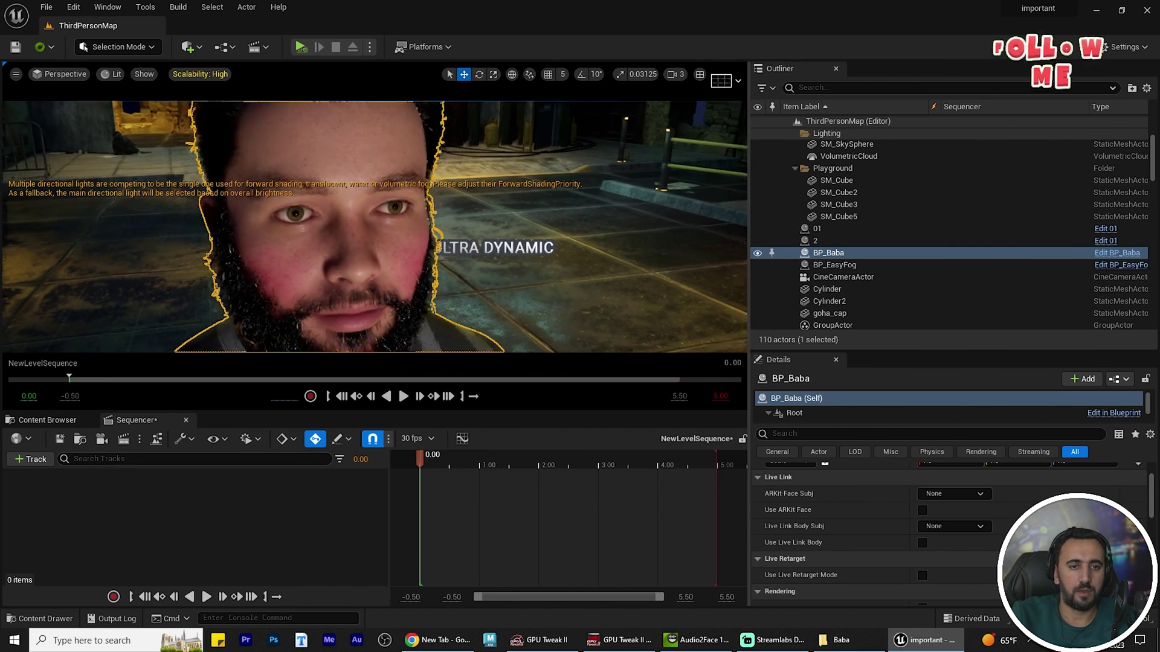
right_click_drag(375, 226, 408, 210)
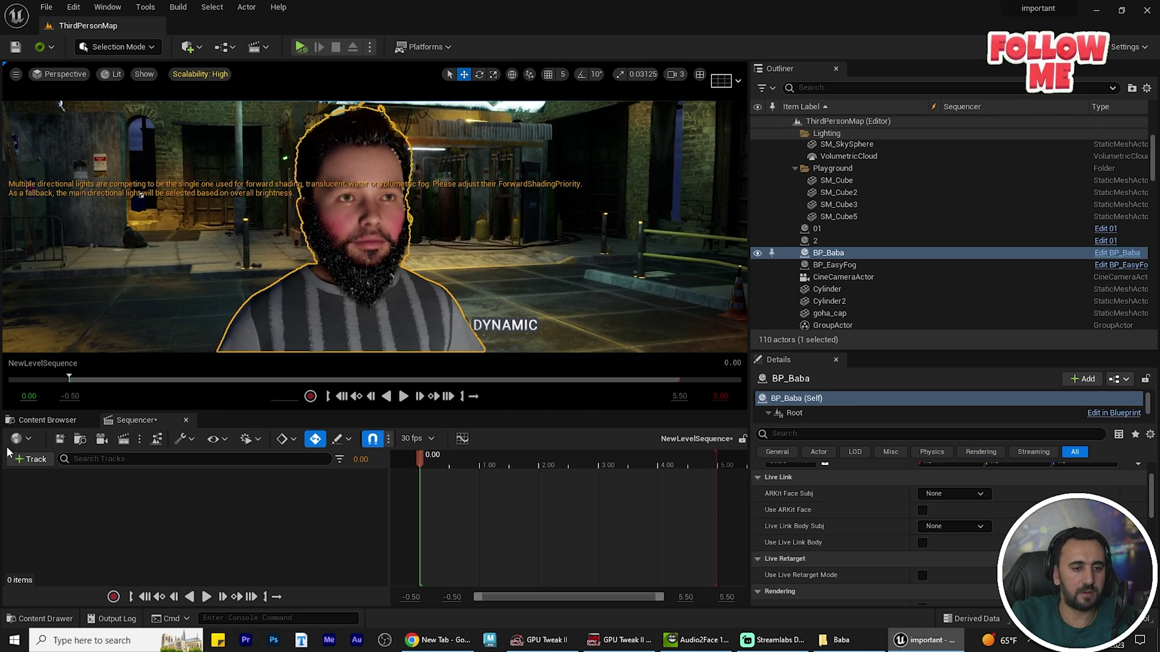
left_click(33, 460)
mouse_move(109, 248)
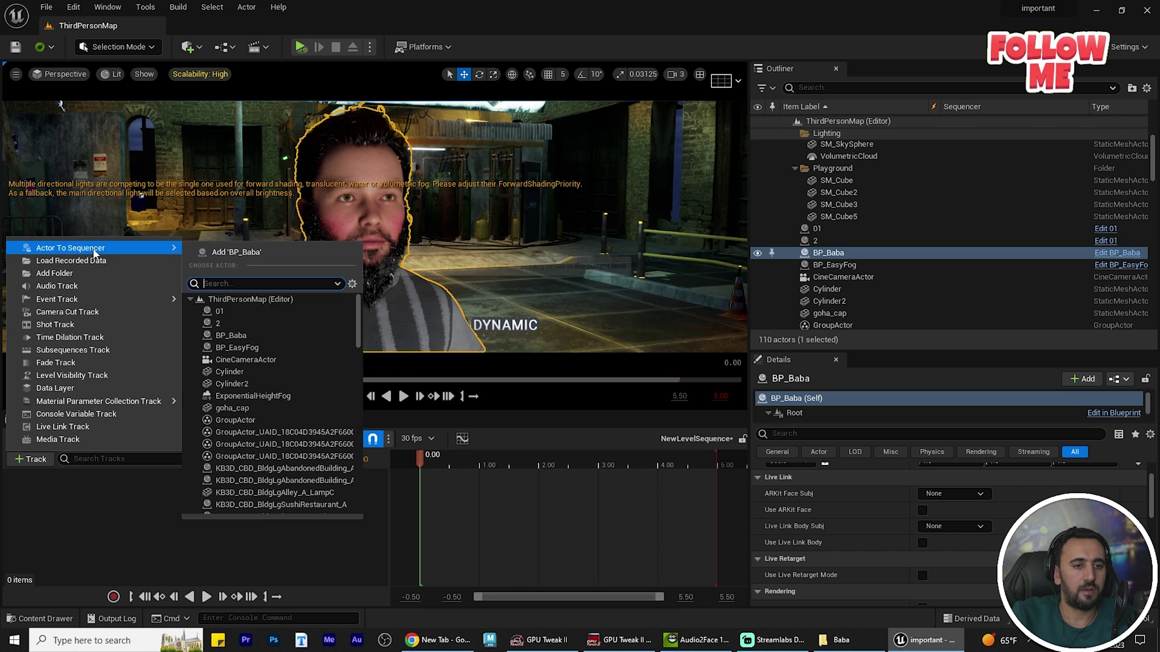
left_click(247, 253)
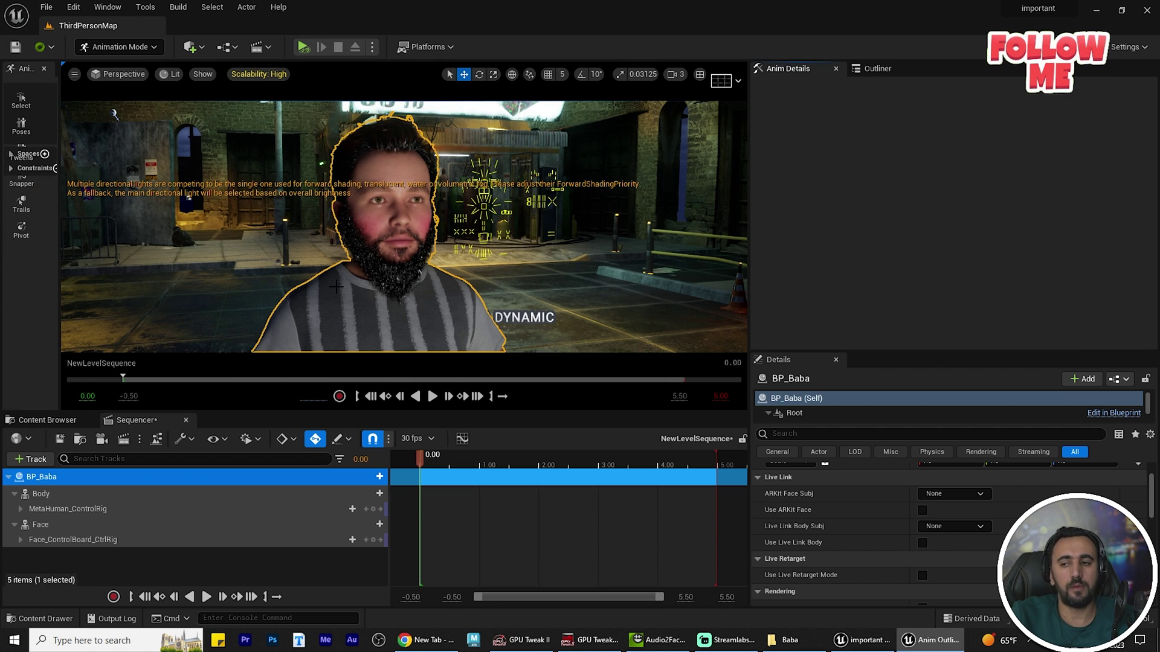
- Delete the Face_ControlBoard_CtrlRig and MetaHuman_ControlRig tracks from BP_Baba in the sequence
left_click(62, 540)
key("Delete")
left_click(69, 508)
key("Delete")
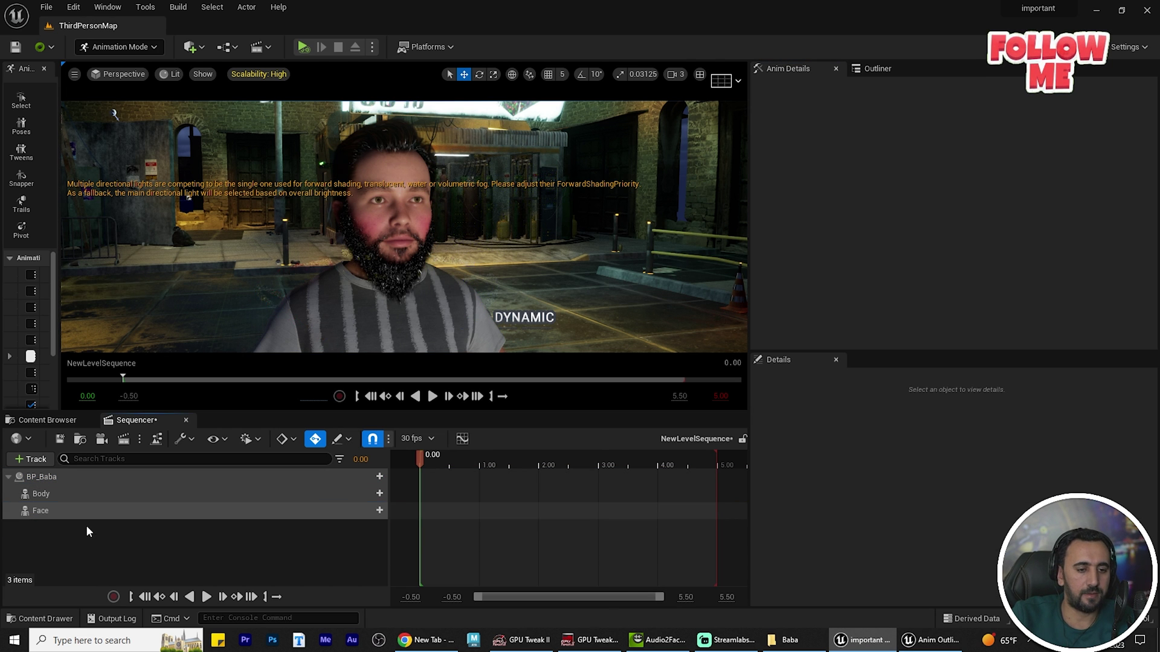
mouse_move(461, 256)
right_mouse_down()
mouse_move(427, 237)
mouse_move(454, 266)
right_mouse_up()
left_click(85, 517)
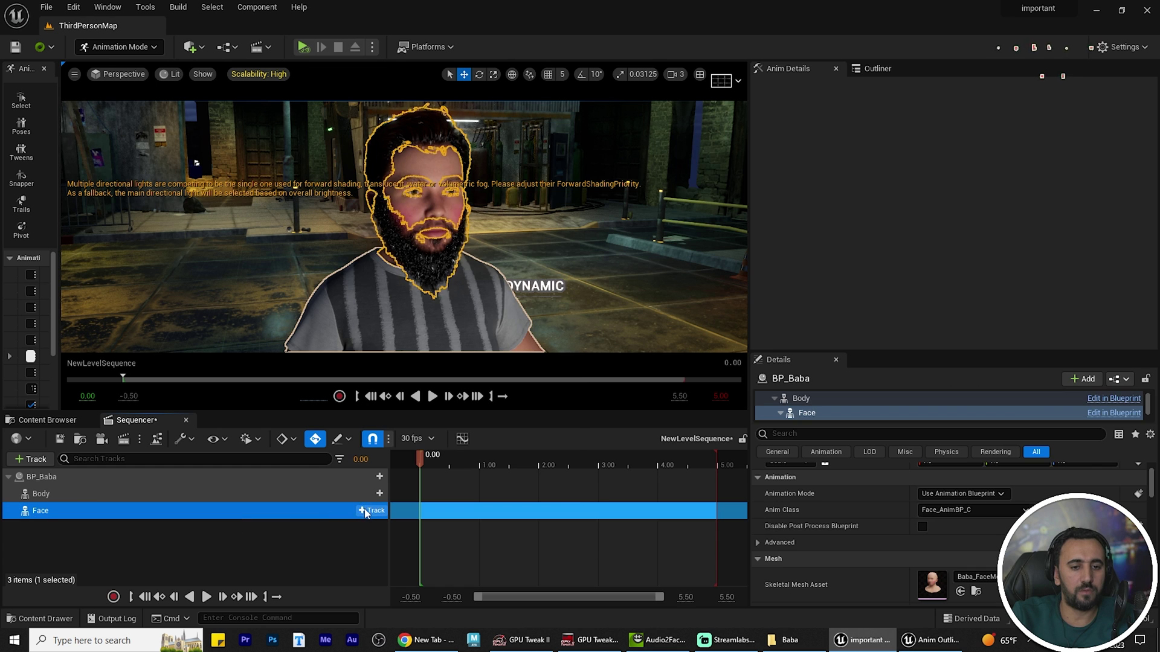
left_click(372, 511)
mouse_move(464, 34)
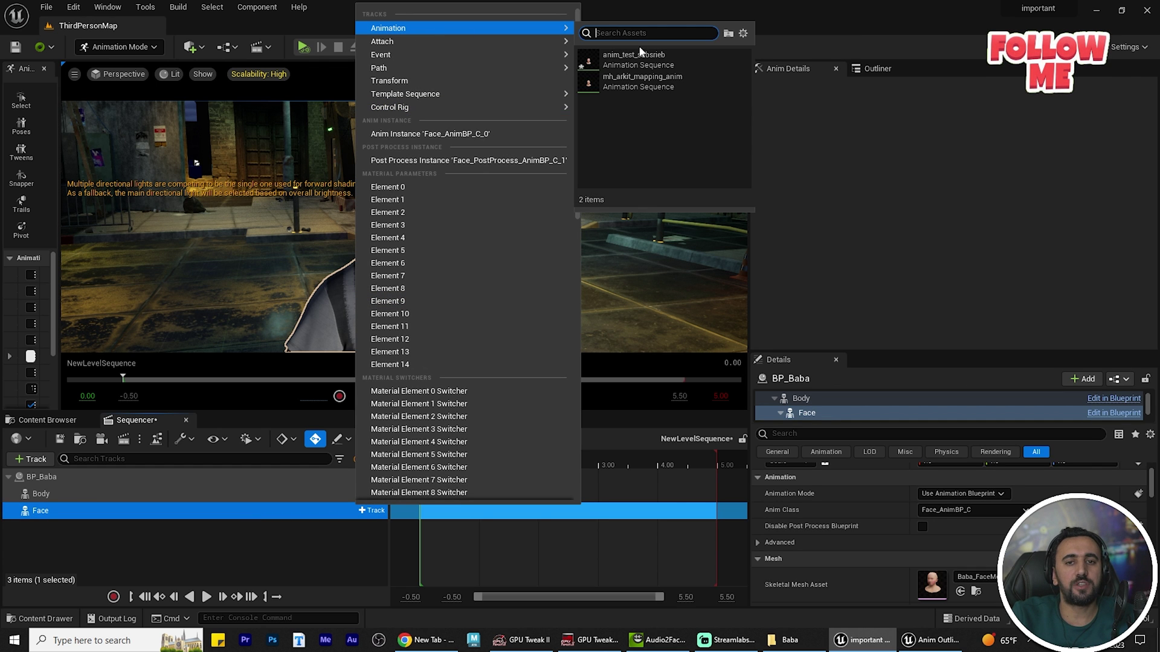
mouse_move(674, 84)
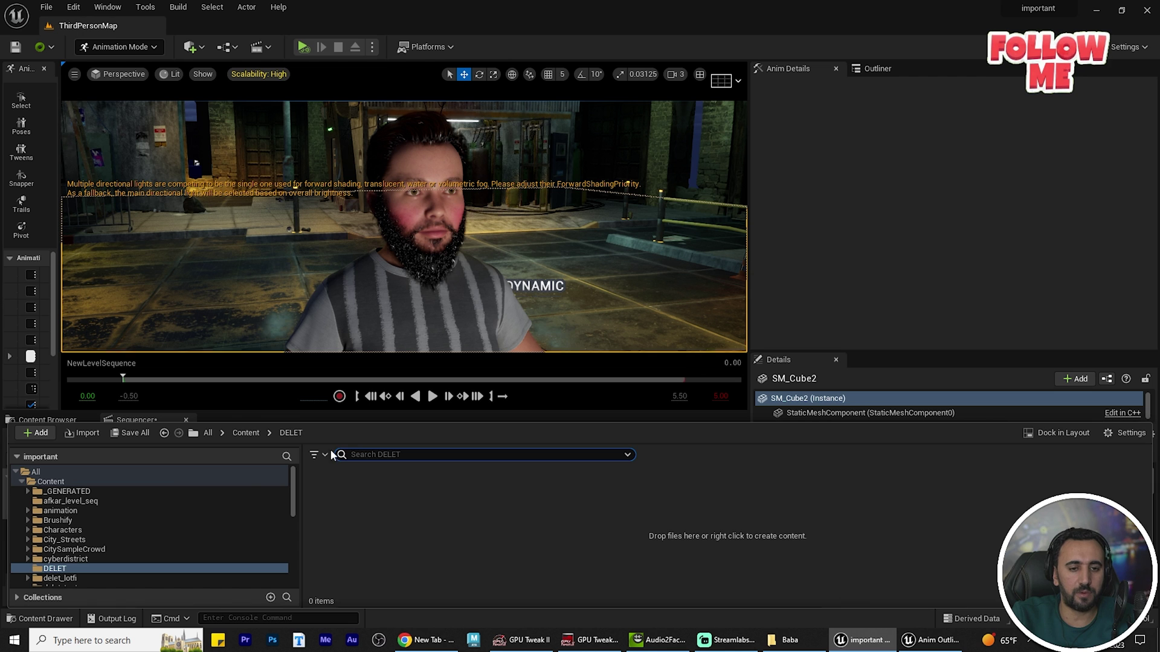
- Copy the name of the anim_test_subsrieb asset in the delet_test folder and return to the sequence
scroll(107, 579, "down", 1)
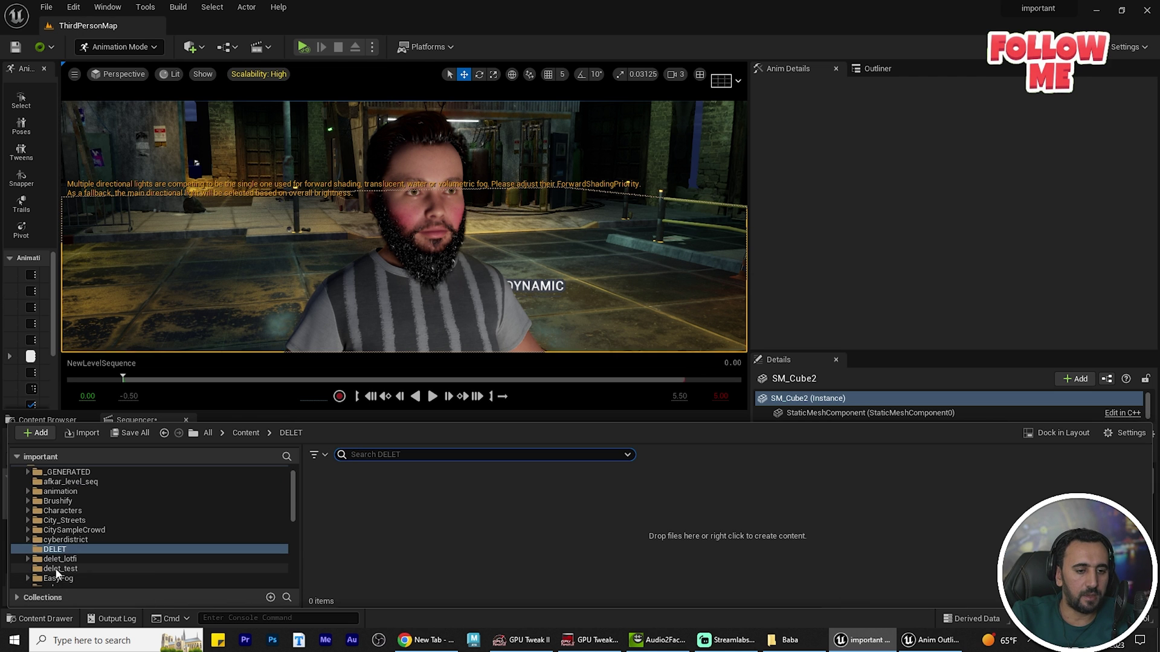
left_click(109, 569)
left_click(346, 505)
key("F2")
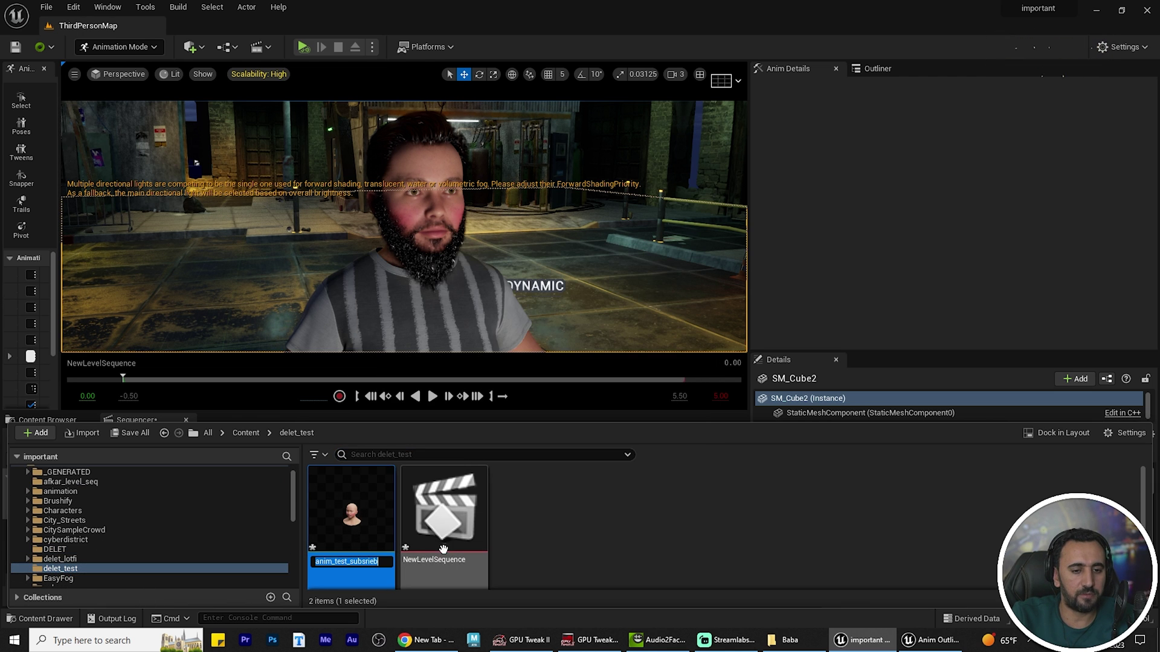
left_click(132, 420)
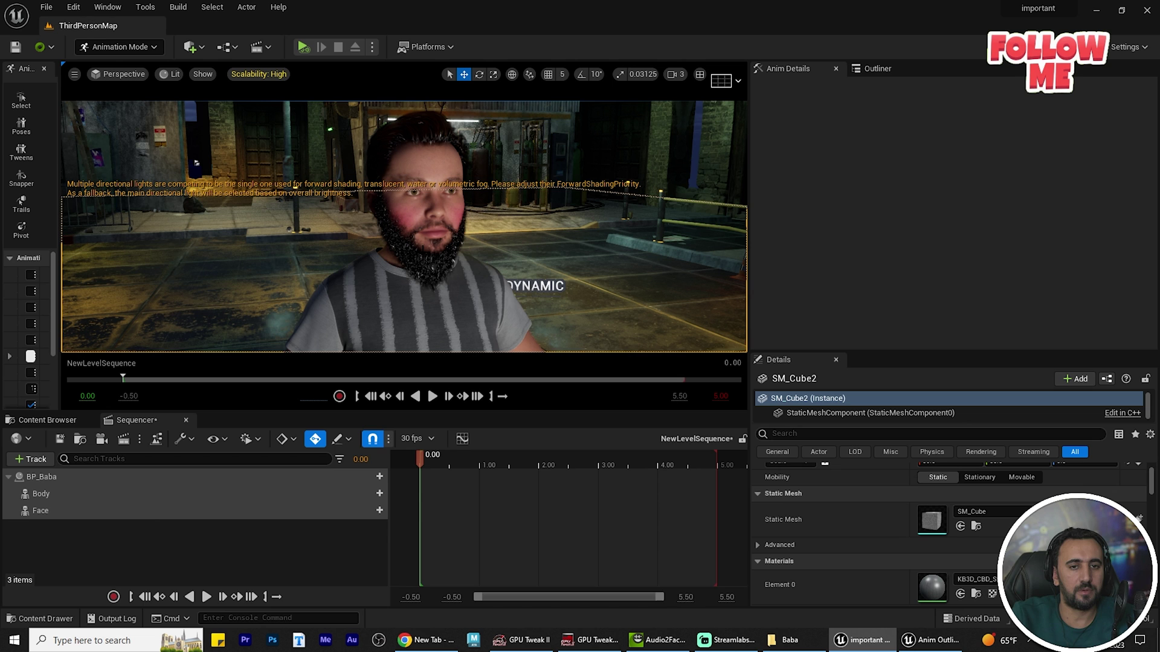
- Search by the copied name and add the anim_test_subsrieb animation to the Face component in the sequence
left_click(372, 510)
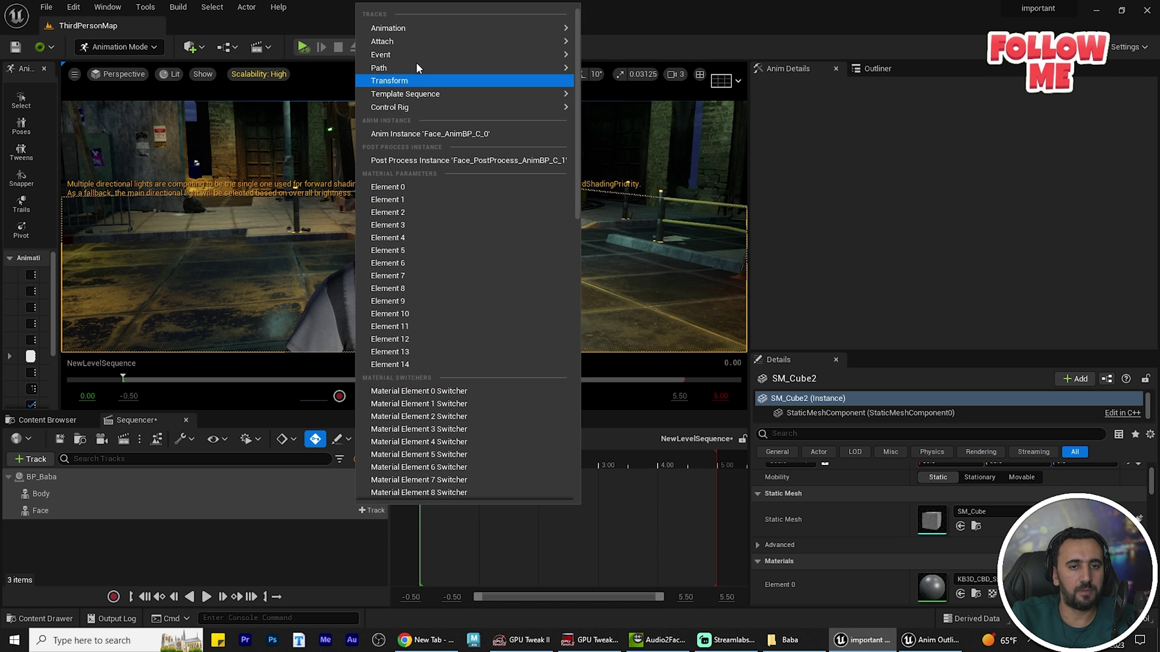
mouse_move(425, 32)
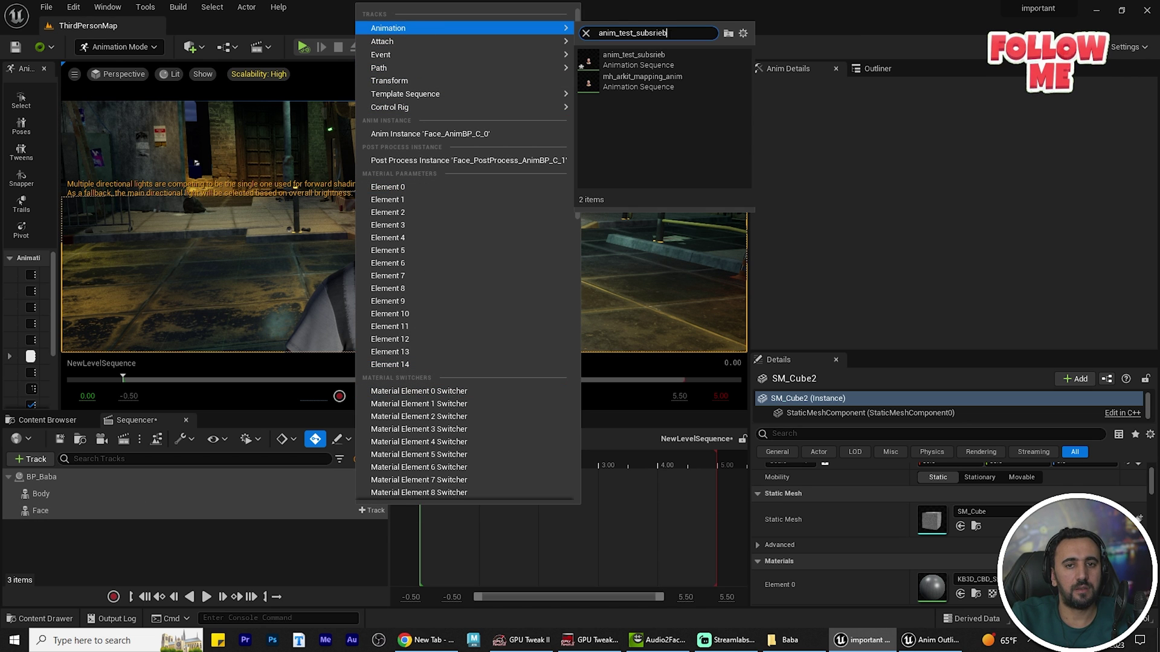
left_click(634, 59)
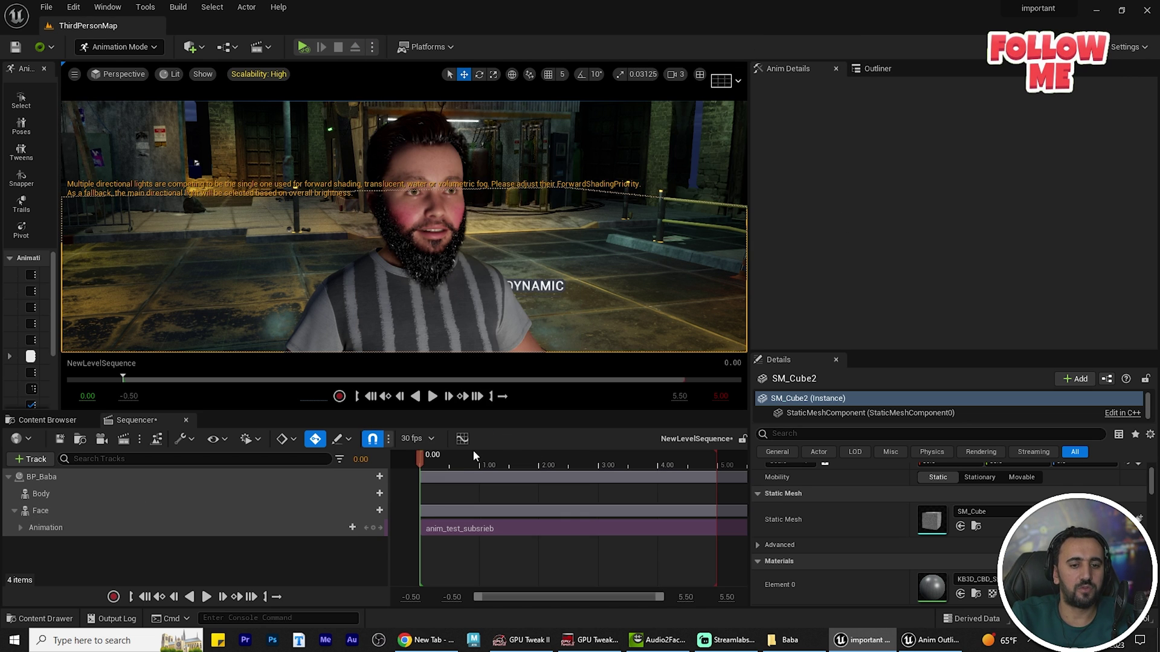
- Enlarge the viewport, narrow the Sequencer track list and play the facial animation from near its start
left_click(437, 470)
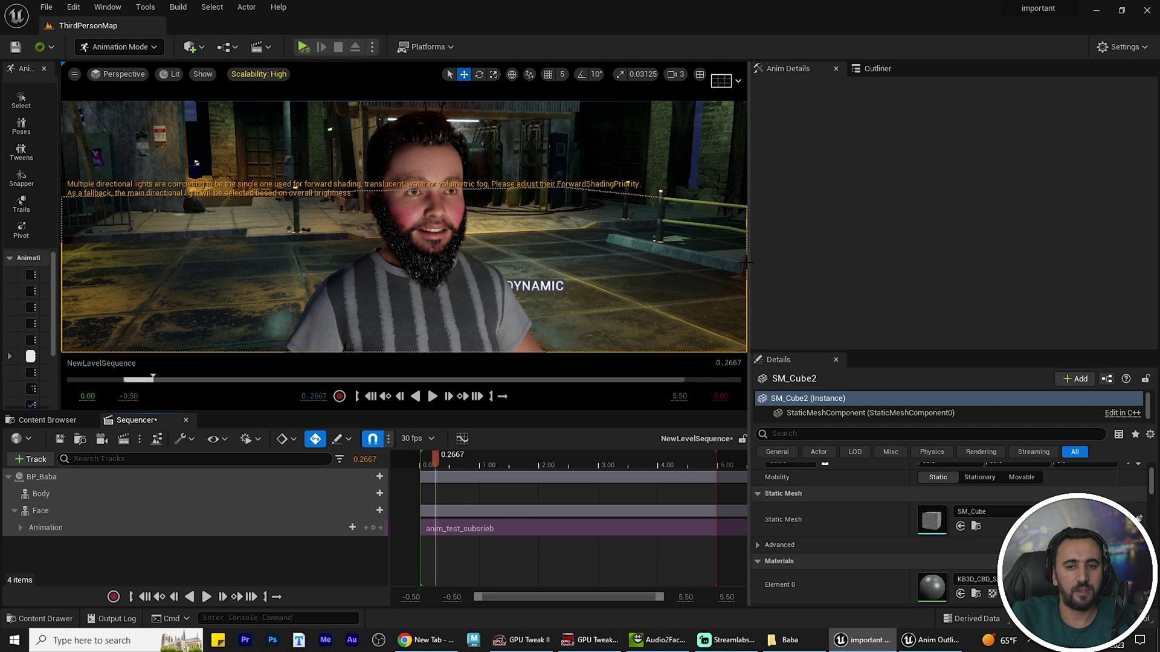
left_click_drag(749, 264, 1131, 264)
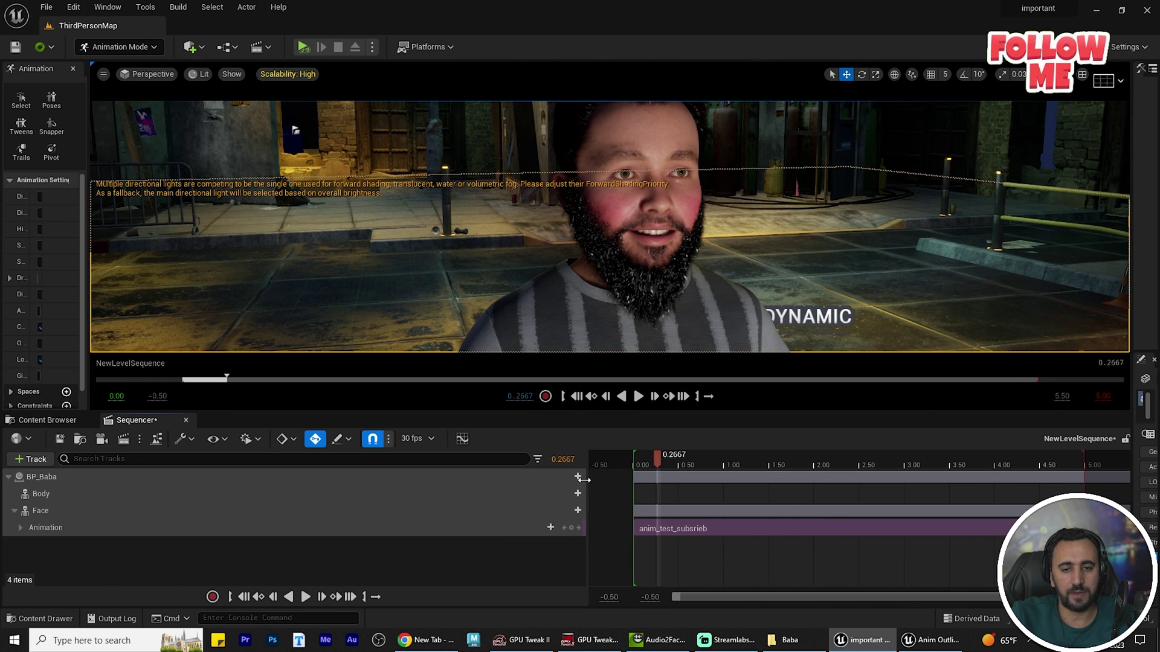
left_click_drag(583, 479, 253, 482)
left_click(336, 468)
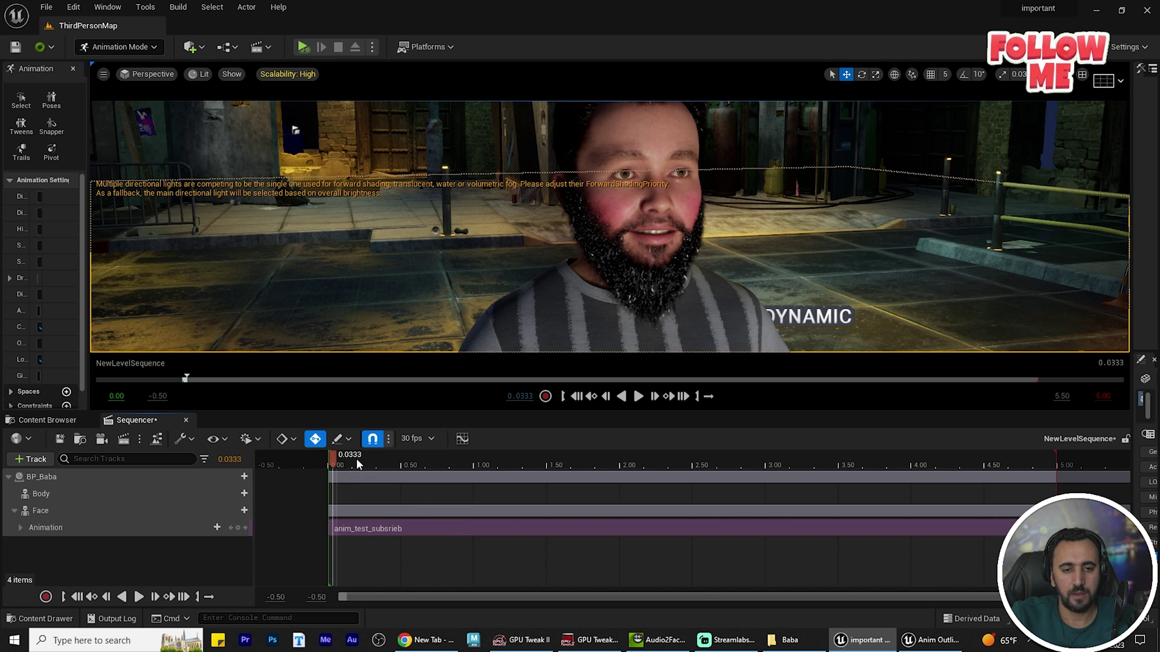
key("space")
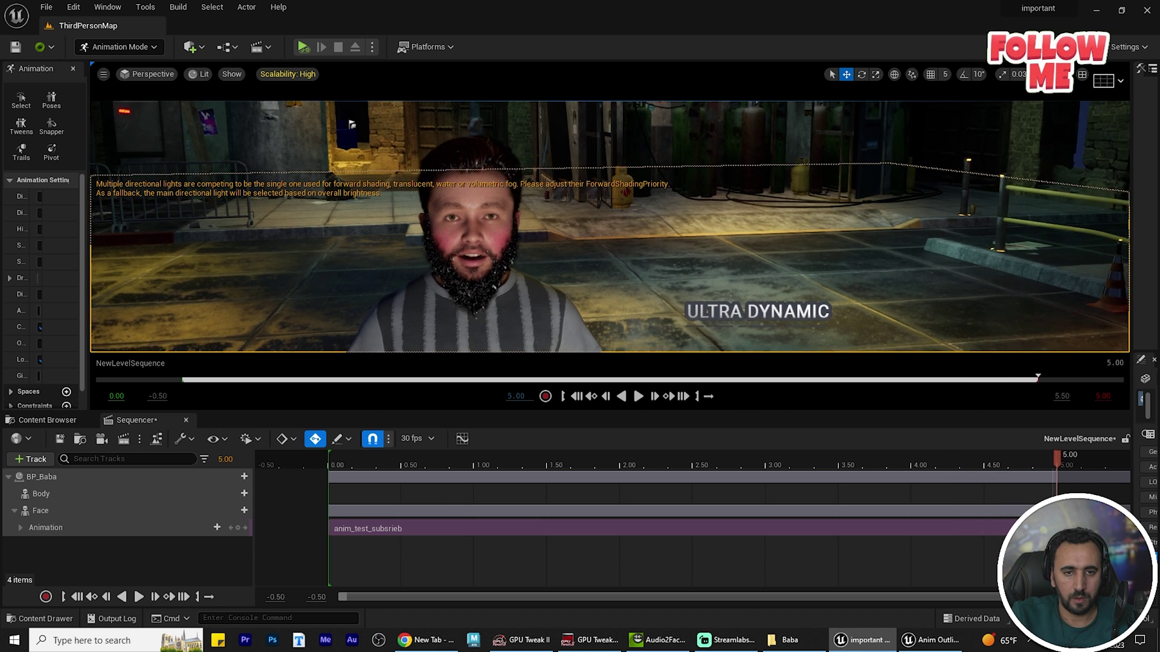
- Set the timeline's view range end to 50, extend the playback end to about 37.07, preview the animation and save the sequence
scroll(610, 227, "down", 3)
left_click(343, 467)
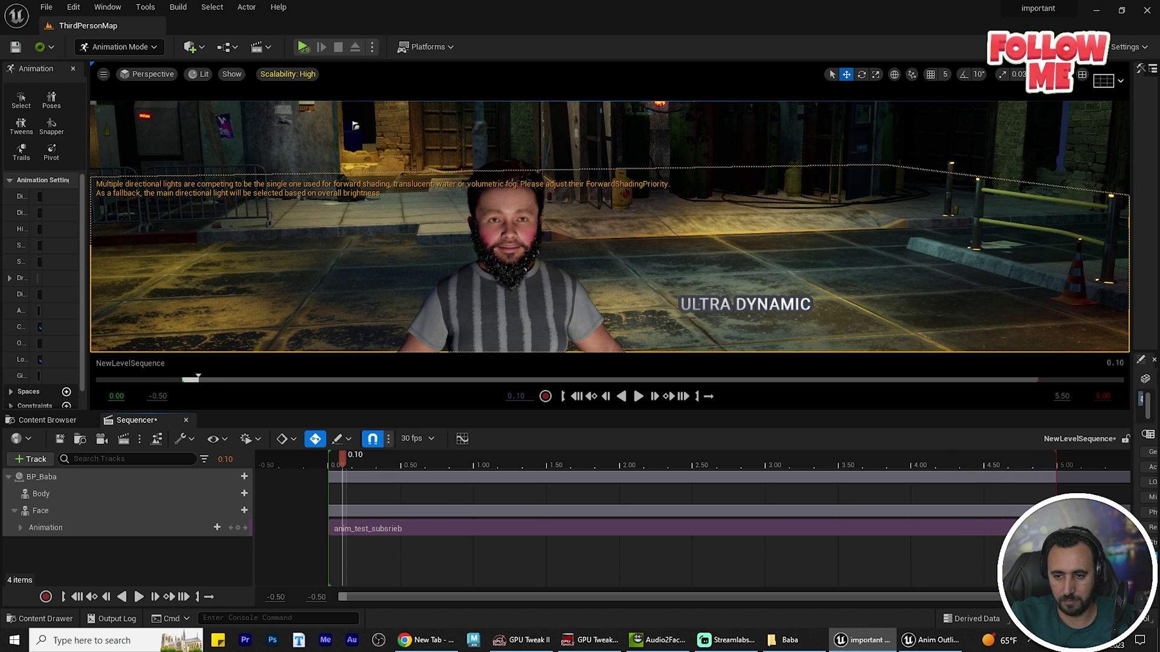
type("50")
key("Return")
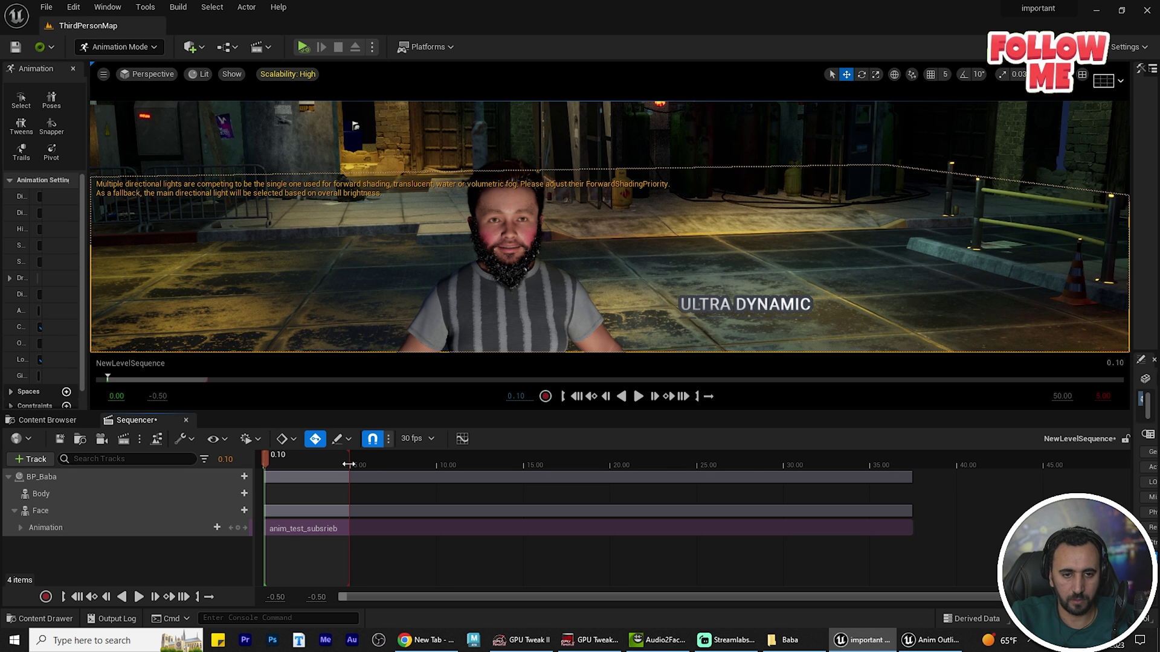
mouse_move(349, 465)
left_mouse_down()
mouse_move(968, 465)
mouse_move(904, 465)
left_mouse_up()
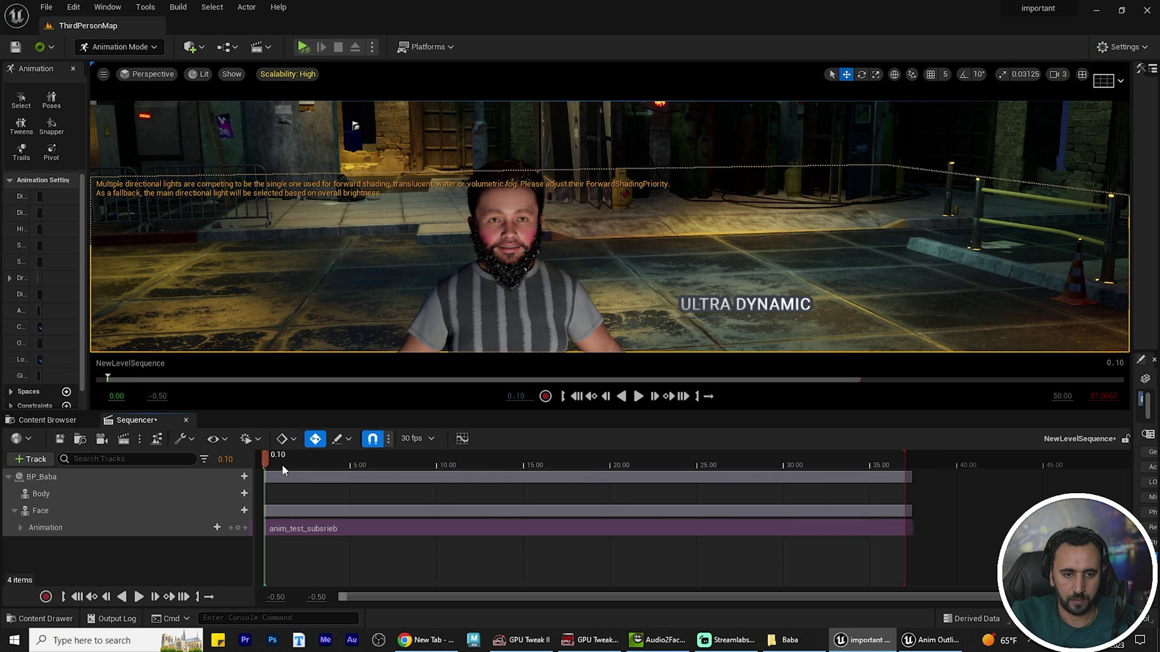
key("space")
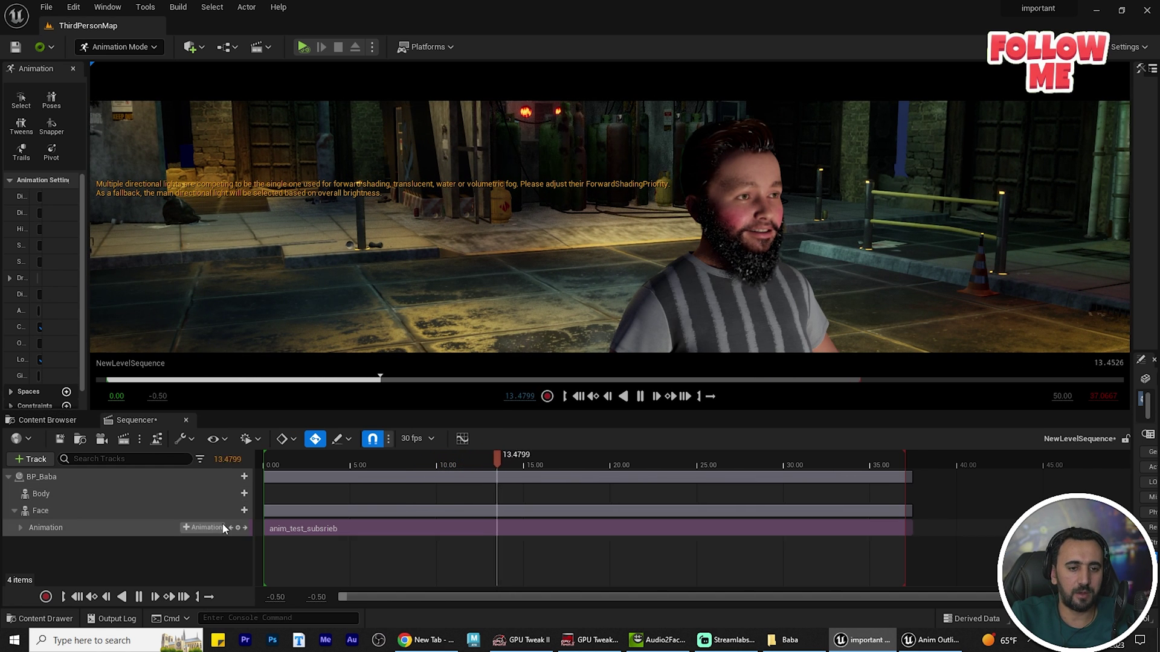
key("ctrl+s")
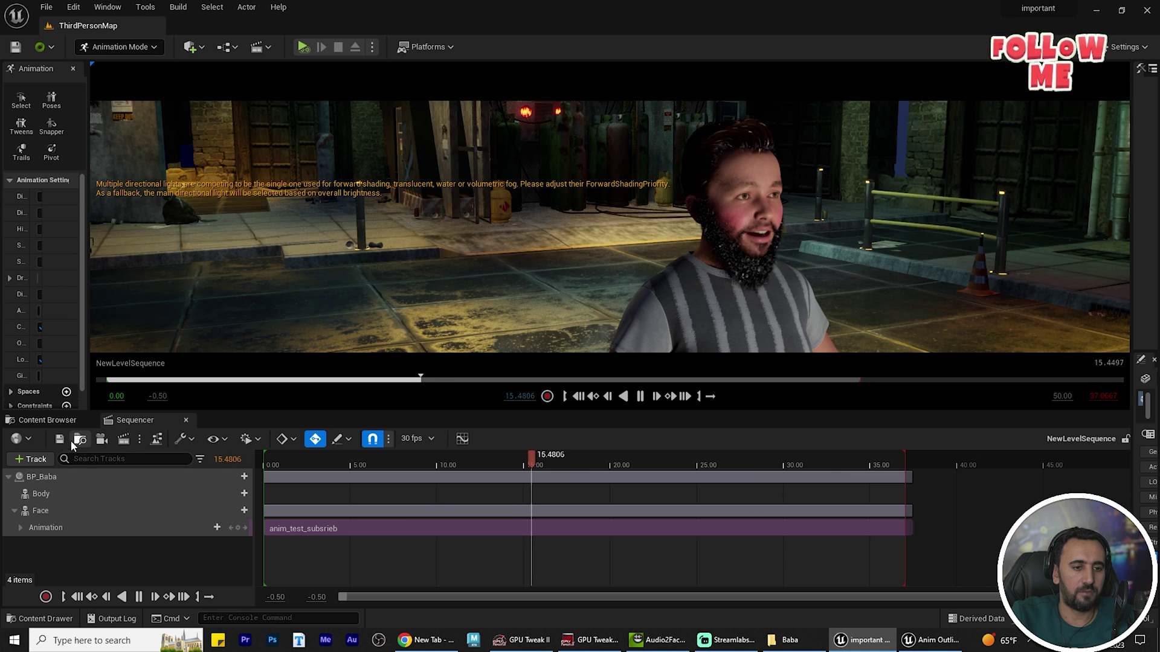
- Add a Cine Camera Actor to the sequence and set its CameraComponent's squeeze factor to 1.264
left_click(102, 440)
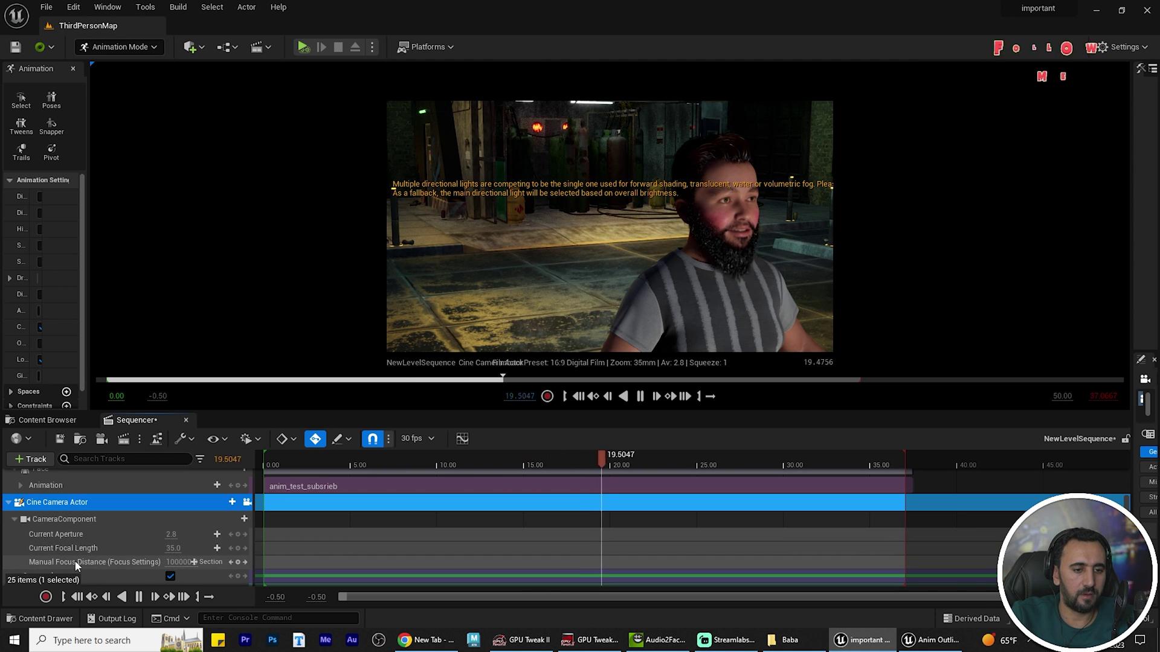
left_click(65, 519)
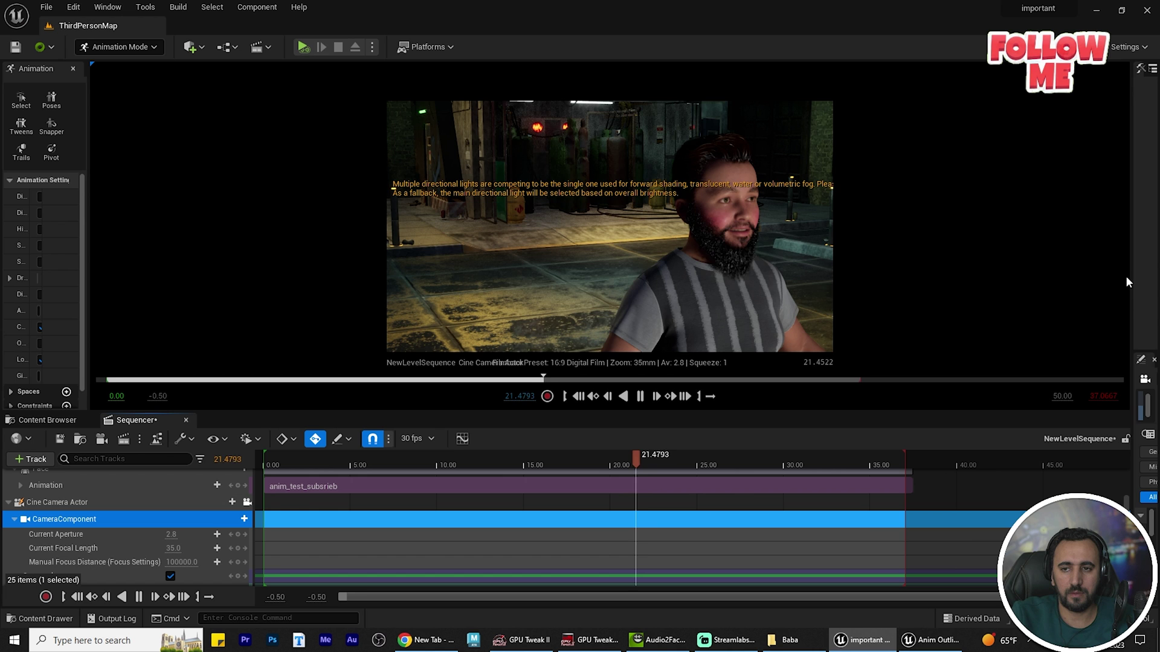
left_click_drag(1131, 277, 887, 277)
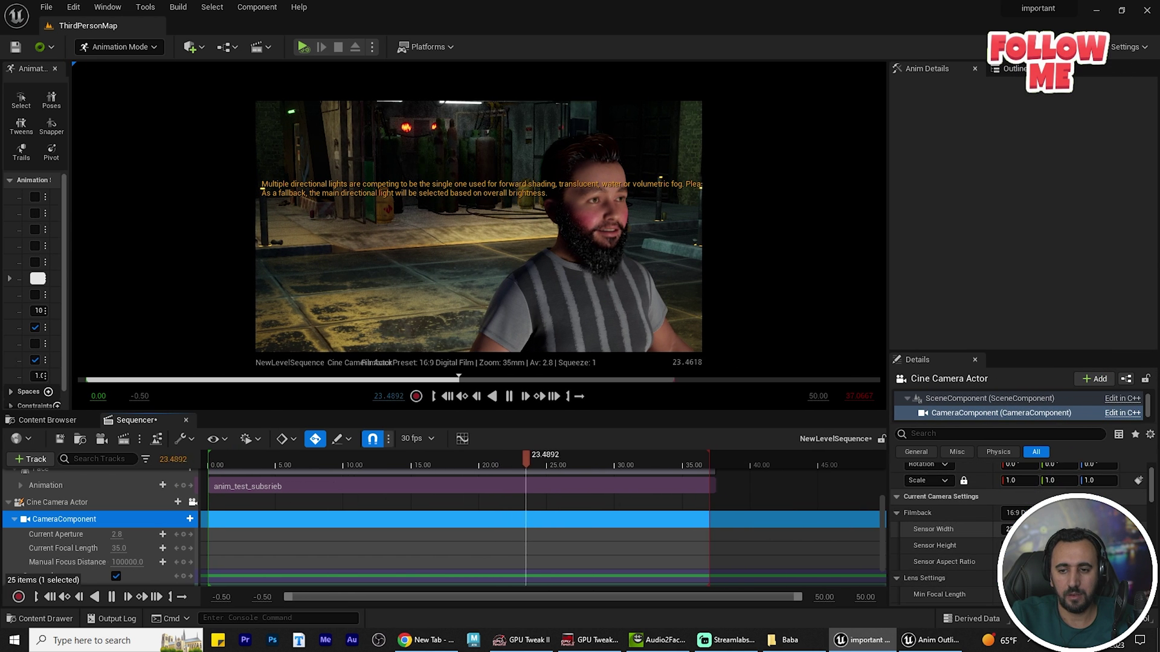
scroll(1021, 531, "down", 2)
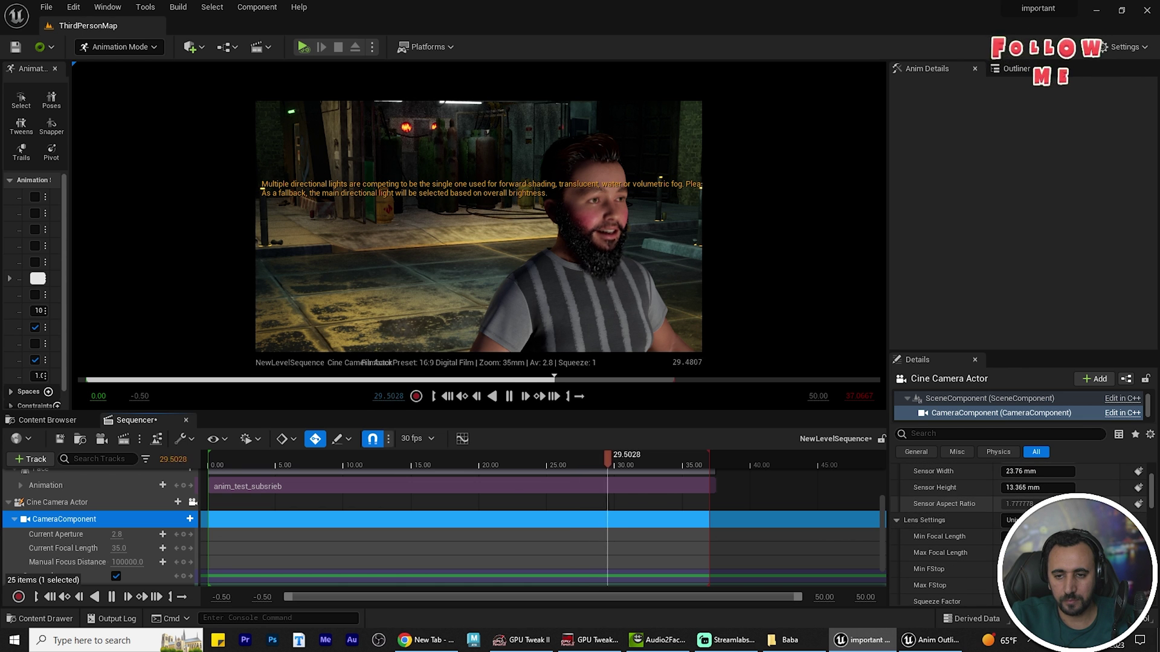
scroll(966, 531, "down", 2)
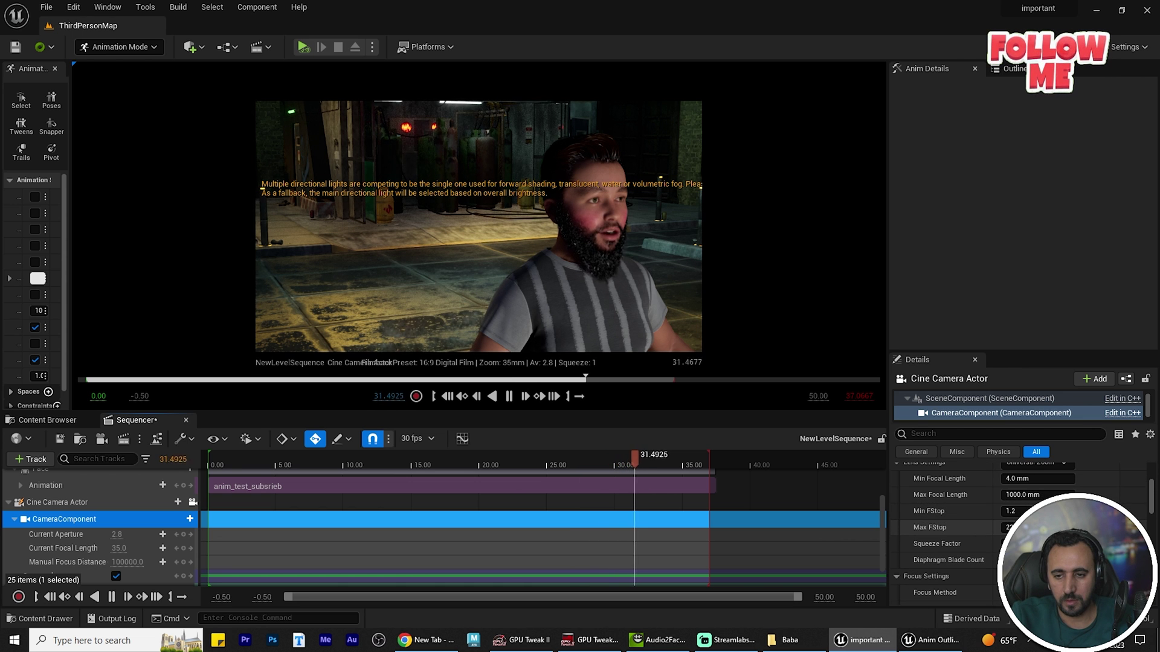
left_click_drag(1027, 543, 1048, 543)
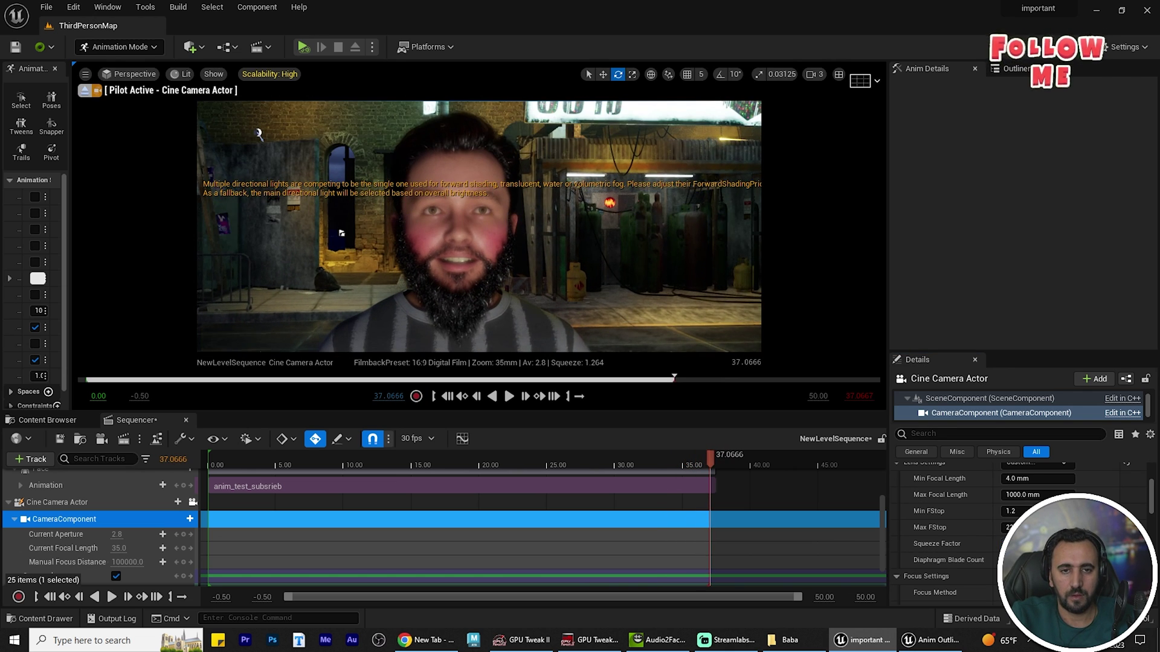
- Set the camera's manual focus distance to about 91.98 so the face is sharp against a blurred background
scroll(948, 532, "up", 5)
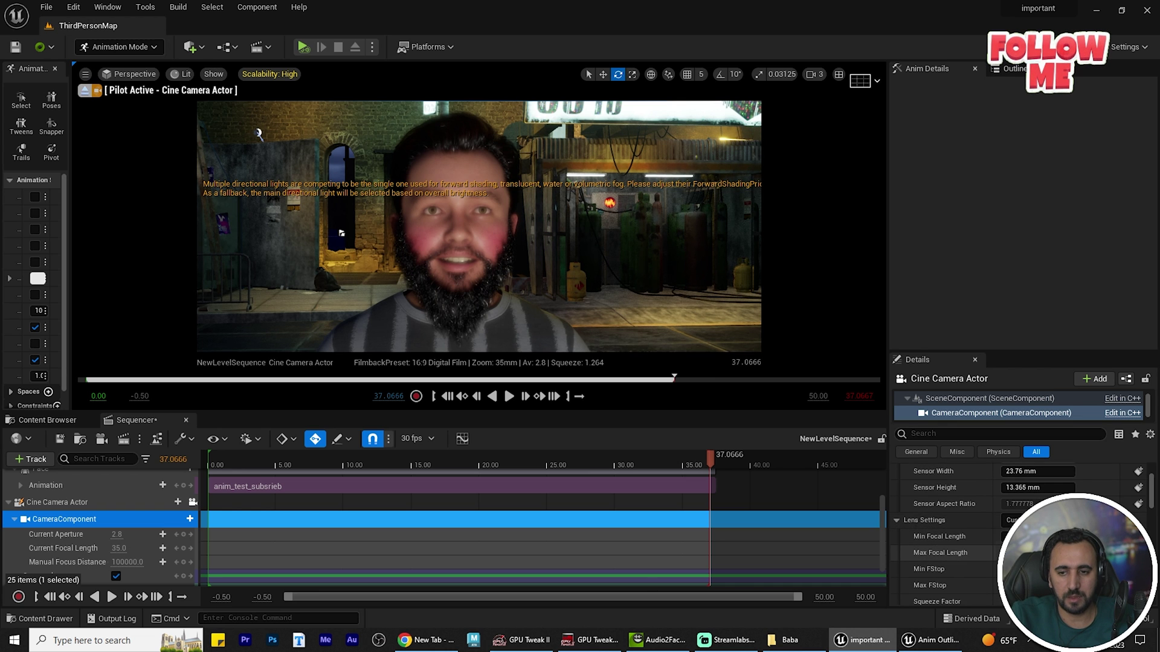
scroll(1018, 491, "up", 1)
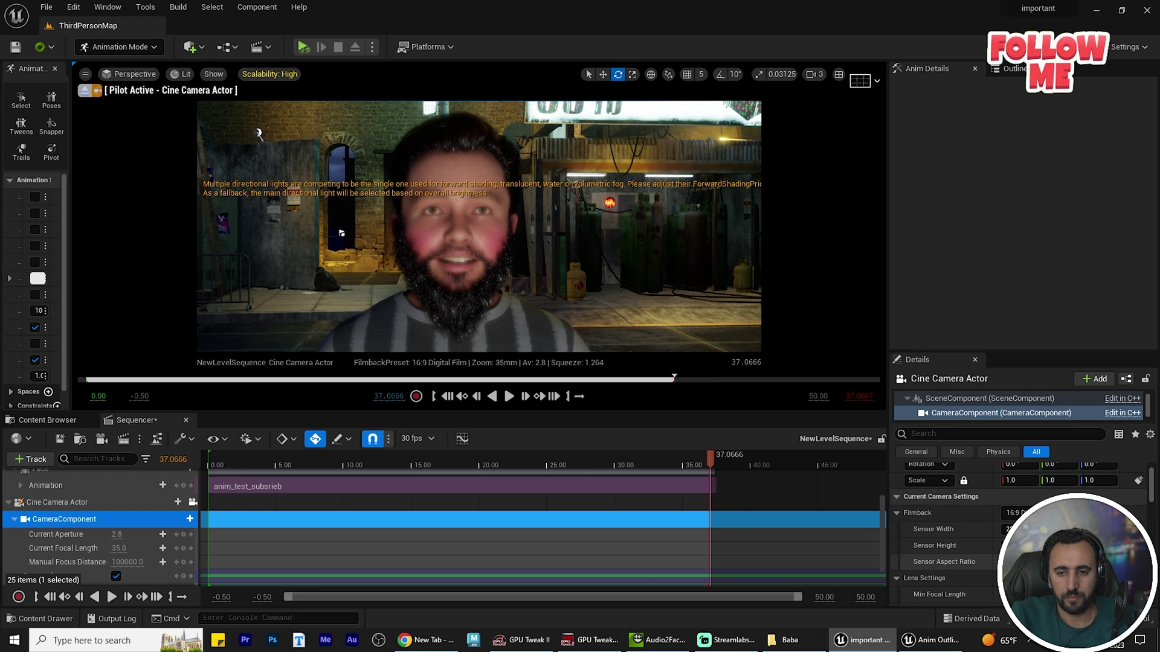
scroll(1019, 526, "down", 4)
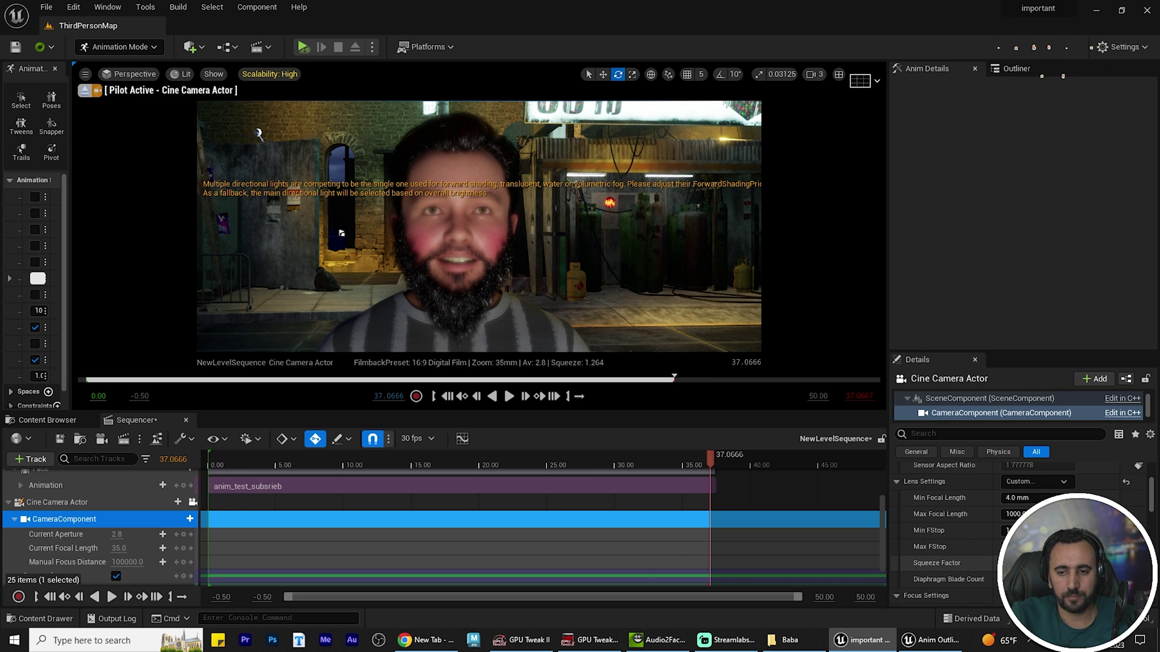
scroll(1019, 526, "up", 1)
scroll(1019, 526, "up", 3)
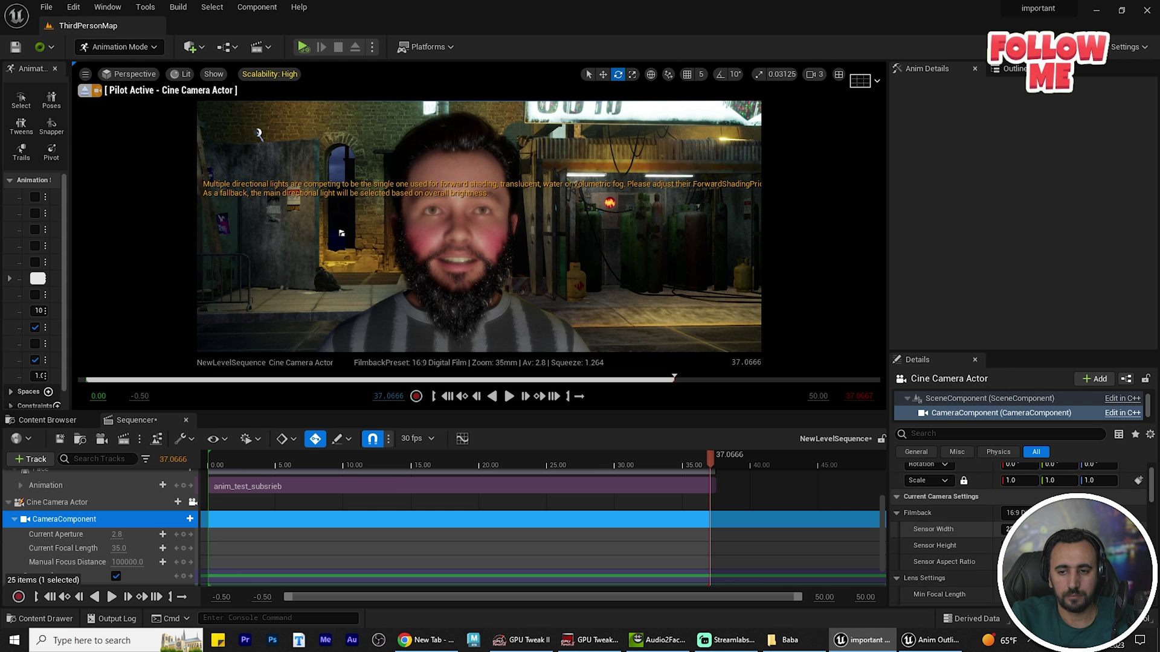
scroll(1019, 526, "down", 1)
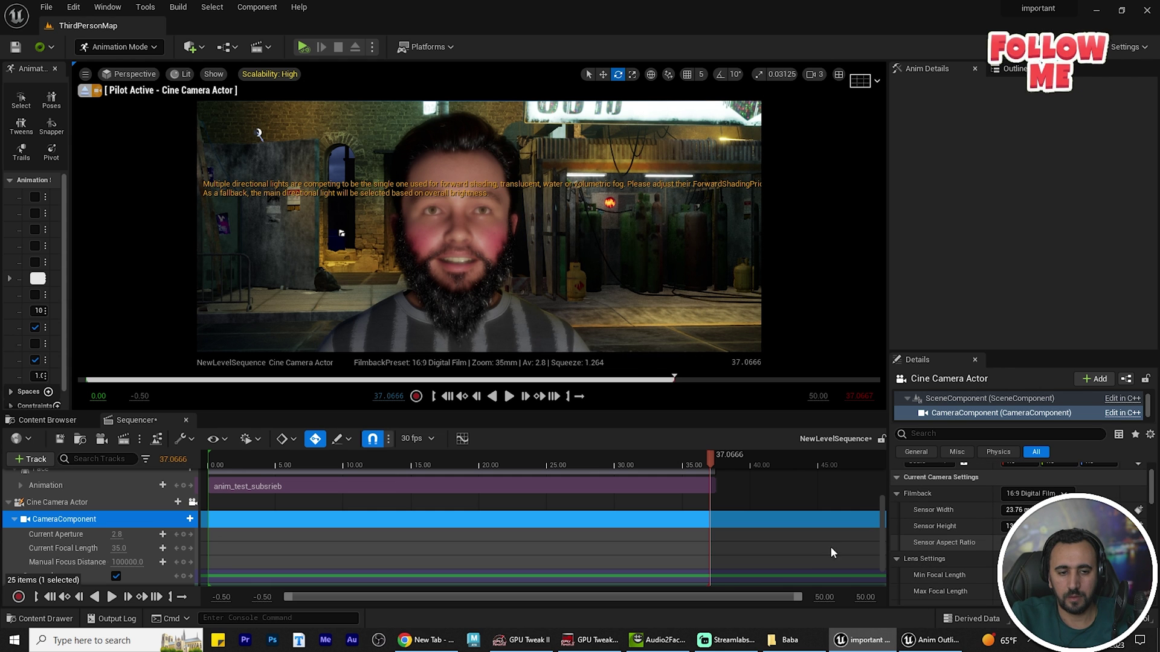
scroll(966, 532, "down", 6)
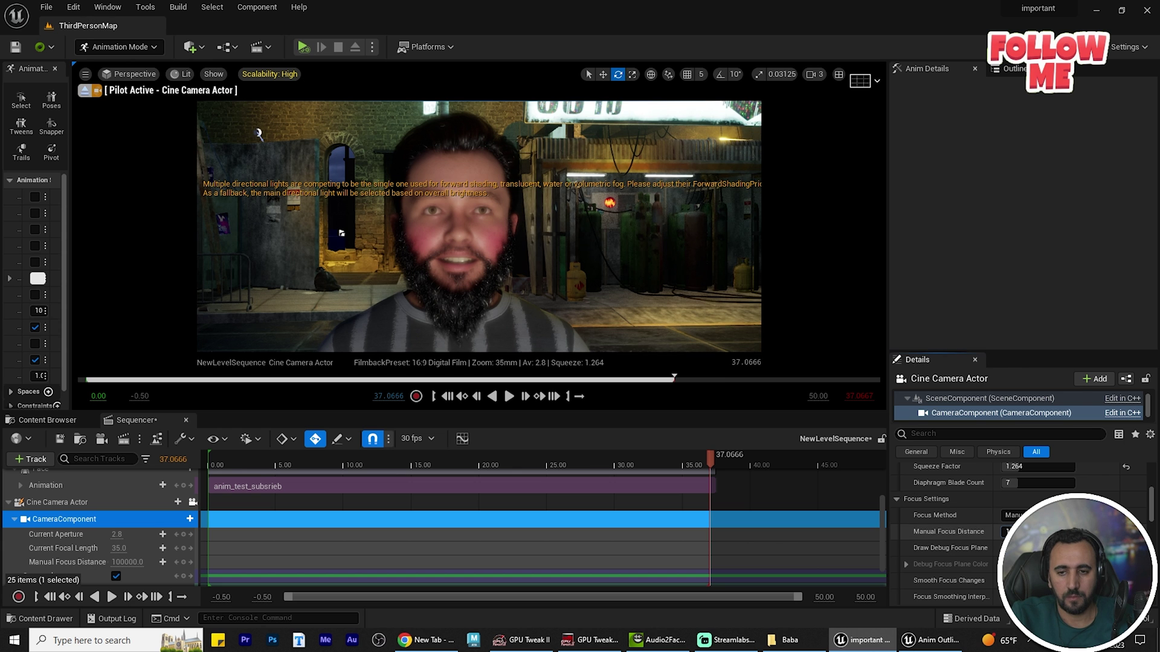
left_click_drag(1036, 533, 994, 532)
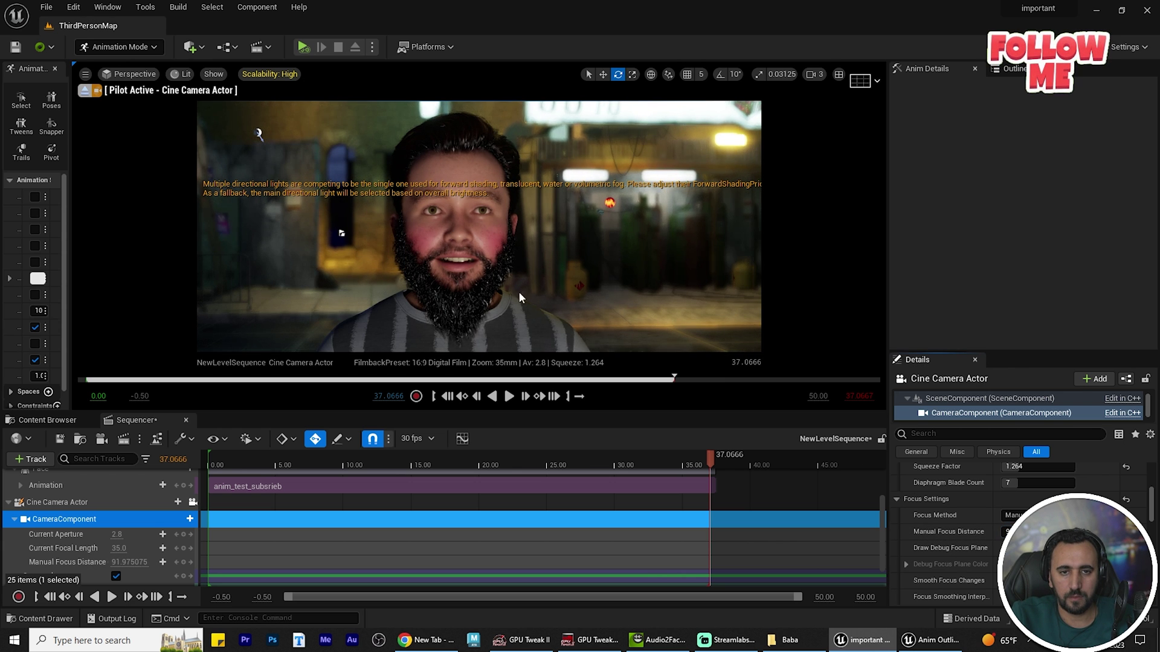
- Reframe the piloted Cine Camera Actor on the character's face and play the sequence from the start in a full-screen viewport
right_click_drag(479, 226, 476, 227)
key("w")
key("s")
key("s")
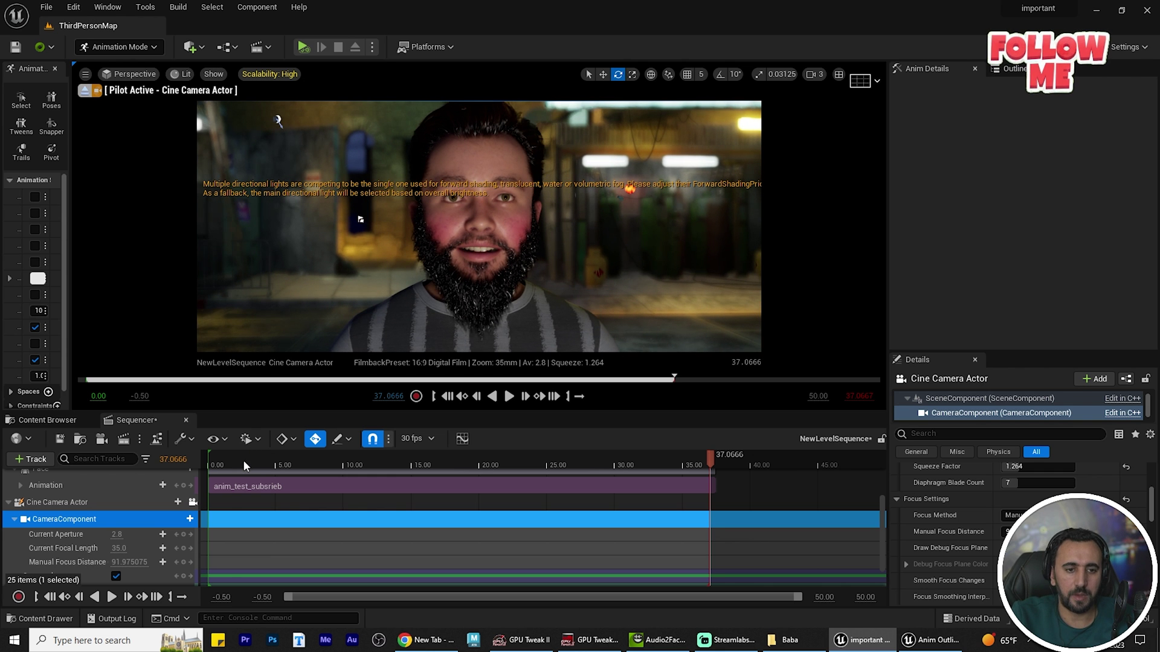
key("space")
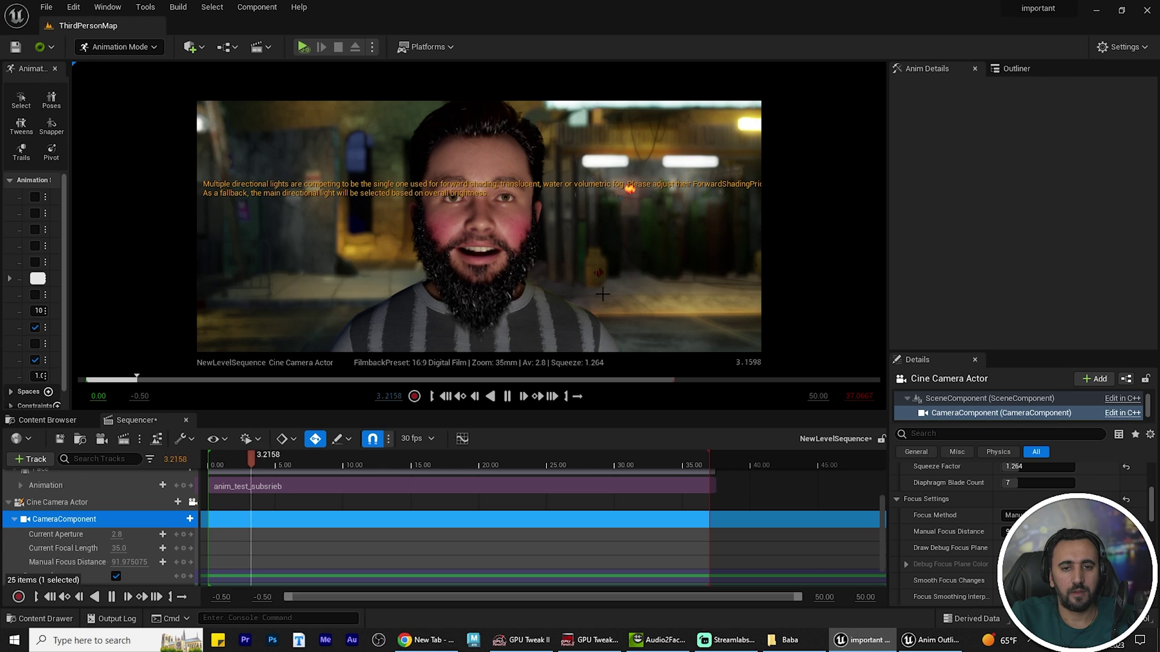
key("F11")
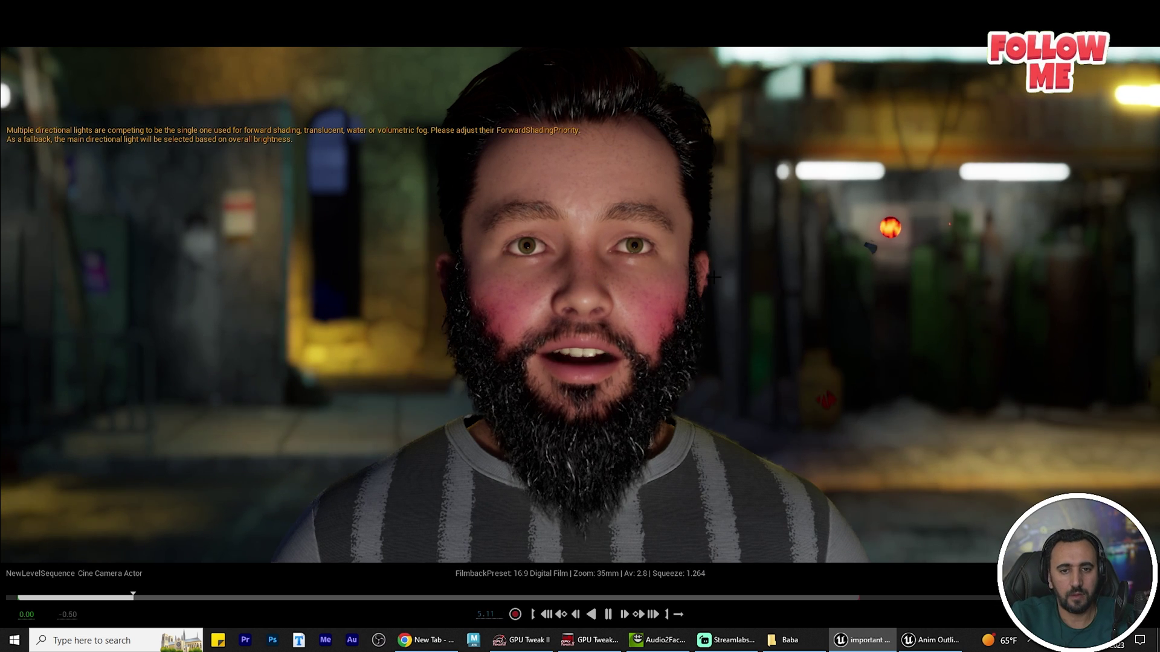